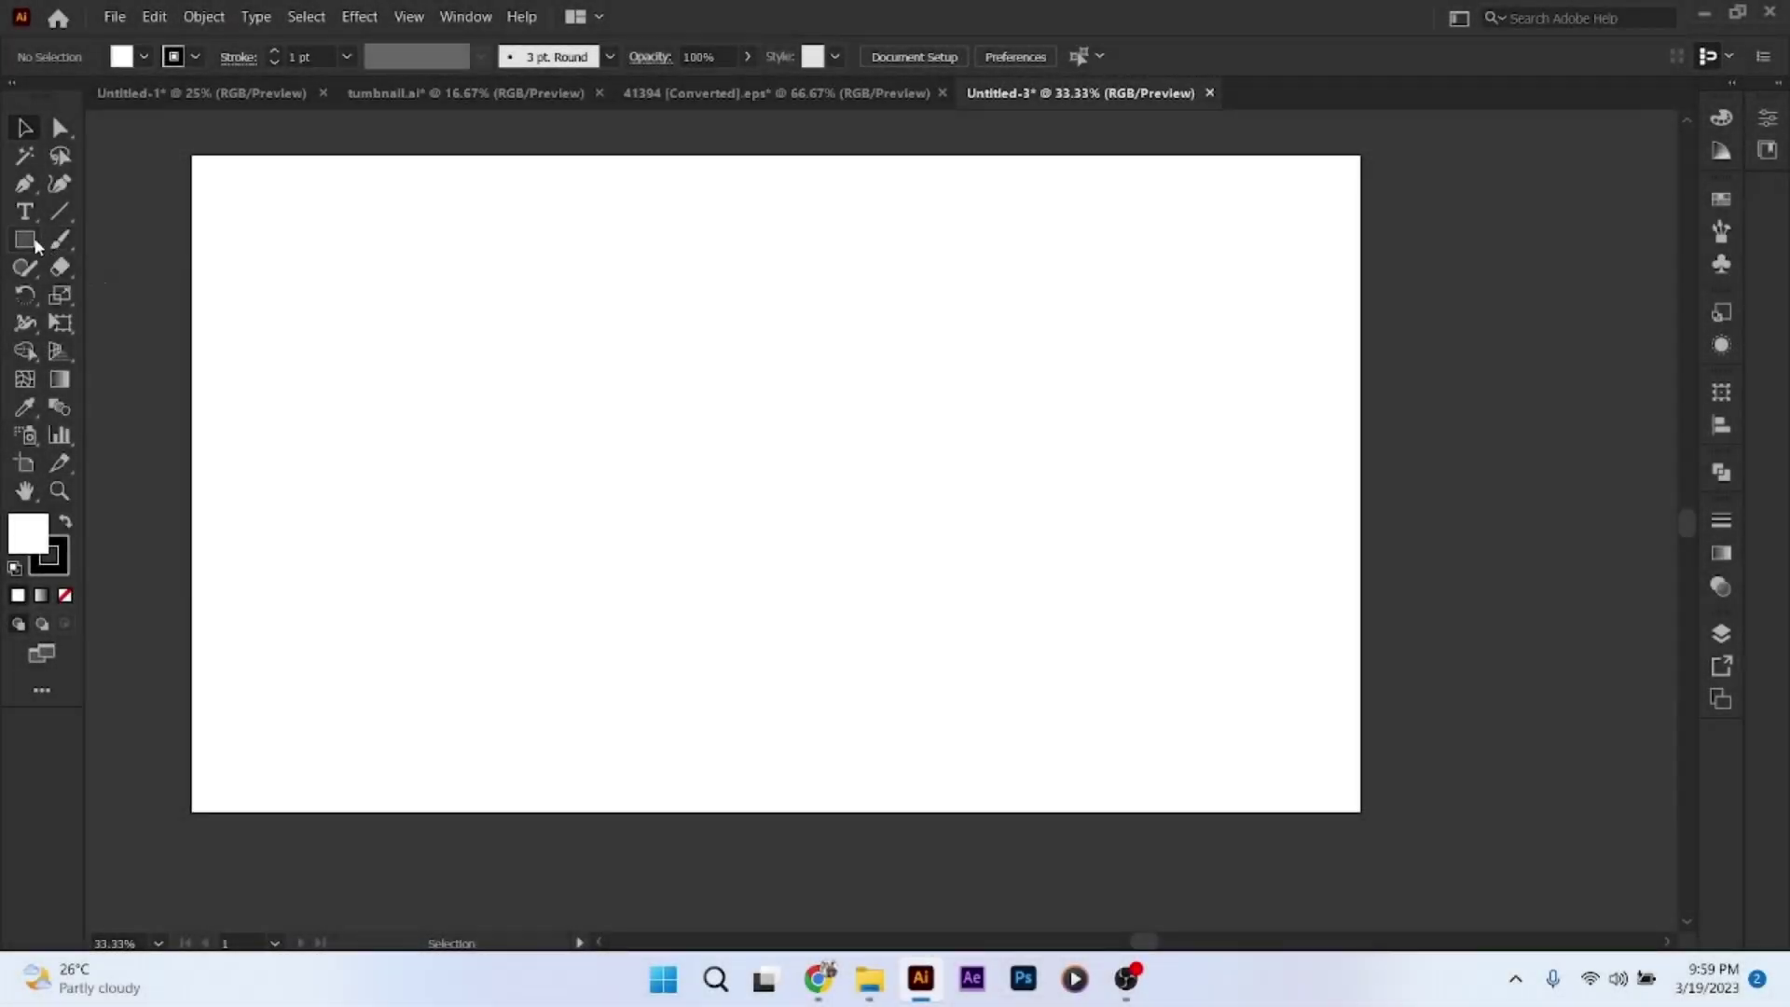
Draw a rectangle covering the whole 1920×1080 artboard with its stroke set to None
click(34, 243)
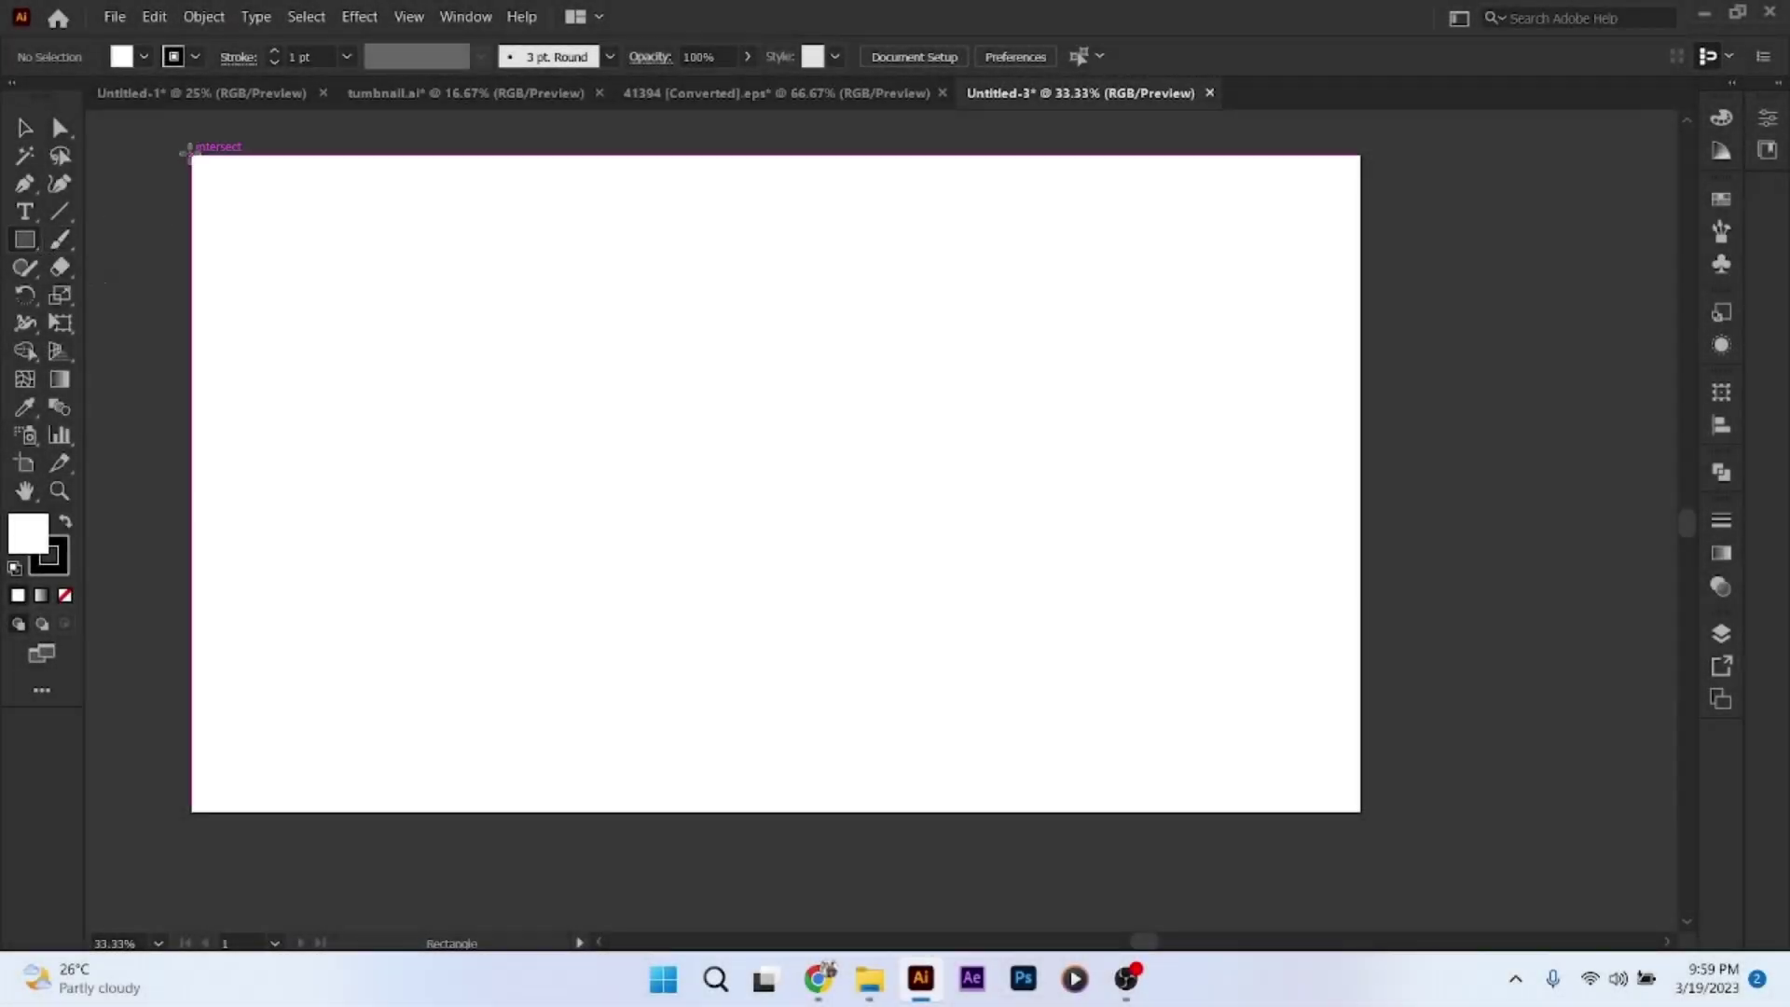
drag(191, 157, 1361, 811)
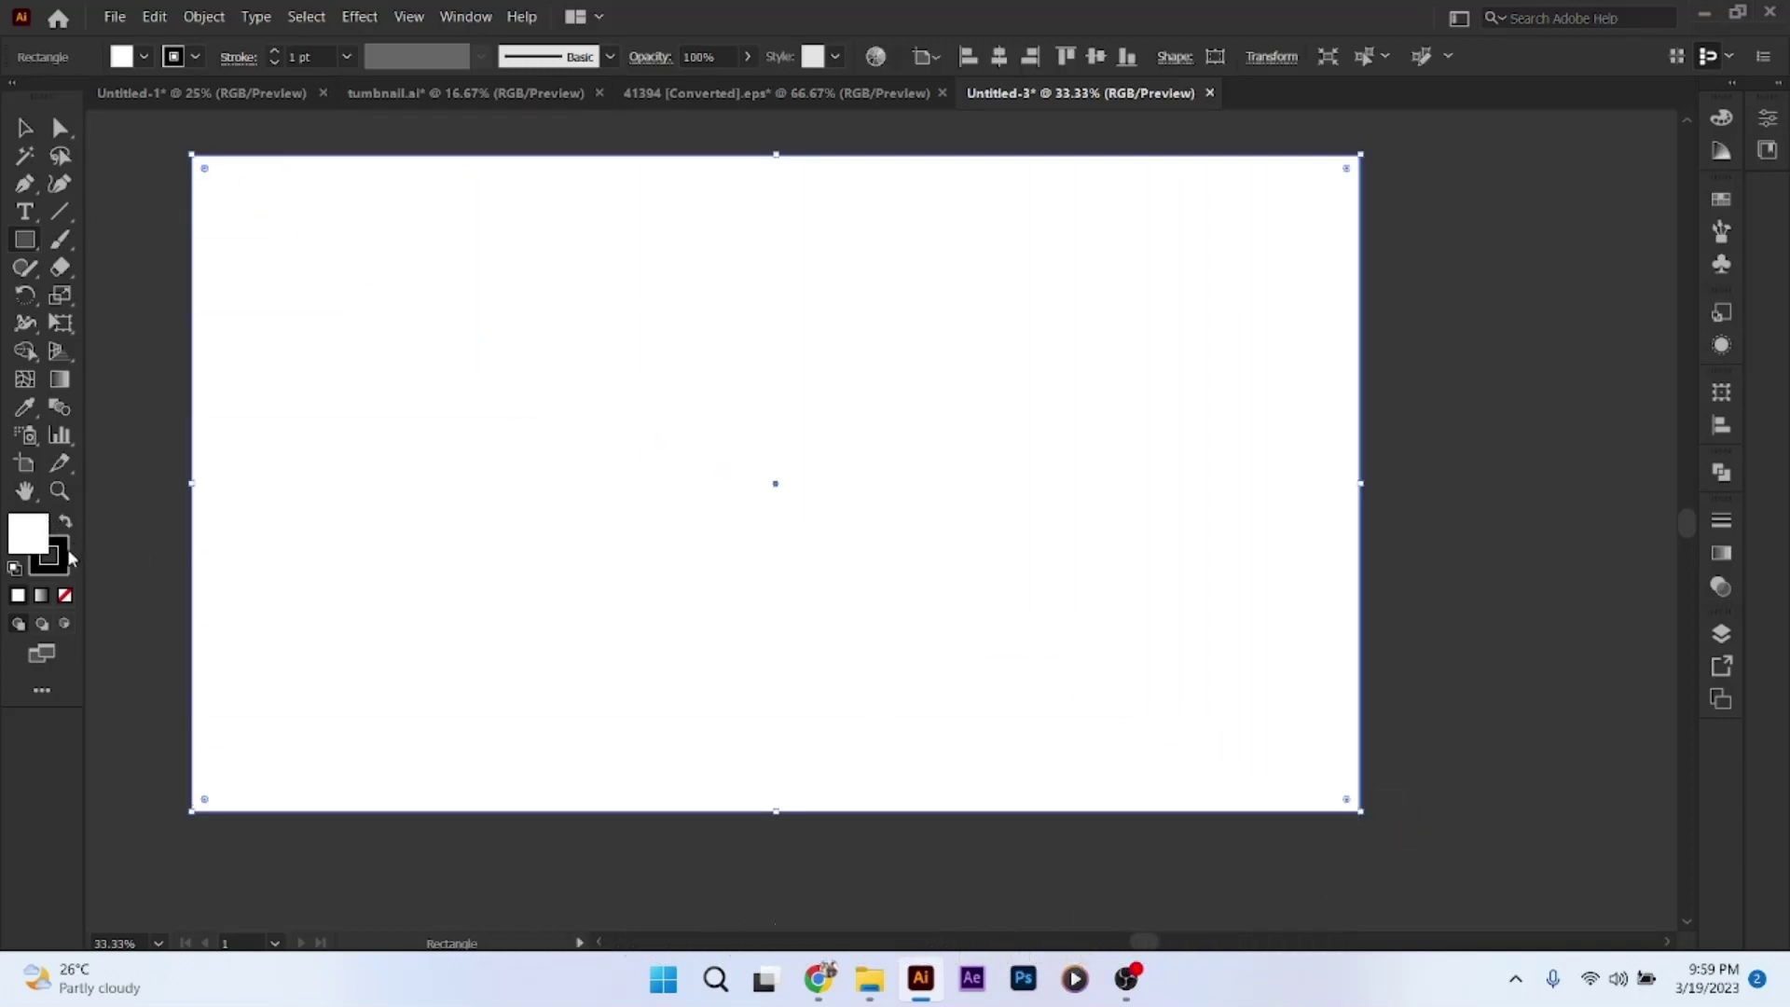
click(65, 594)
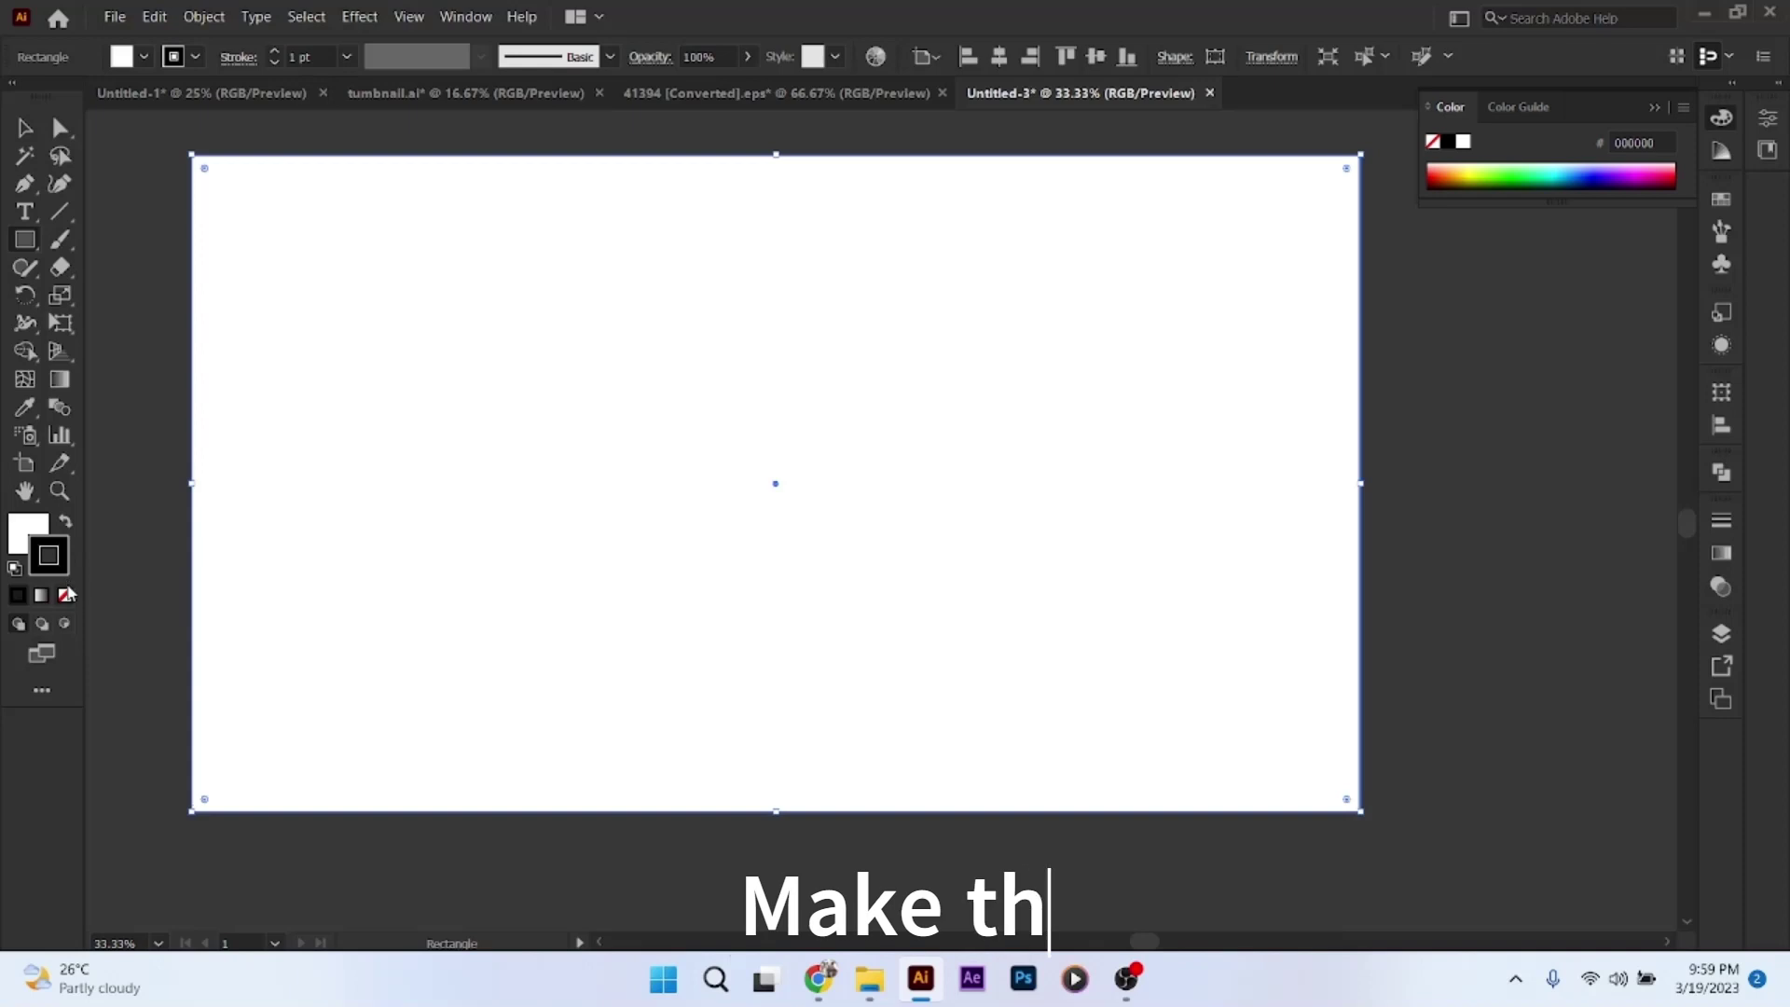
Fill the rectangle with near-black brown H 15°, S 88%, B 6% (0F0502)
double_click(16, 535)
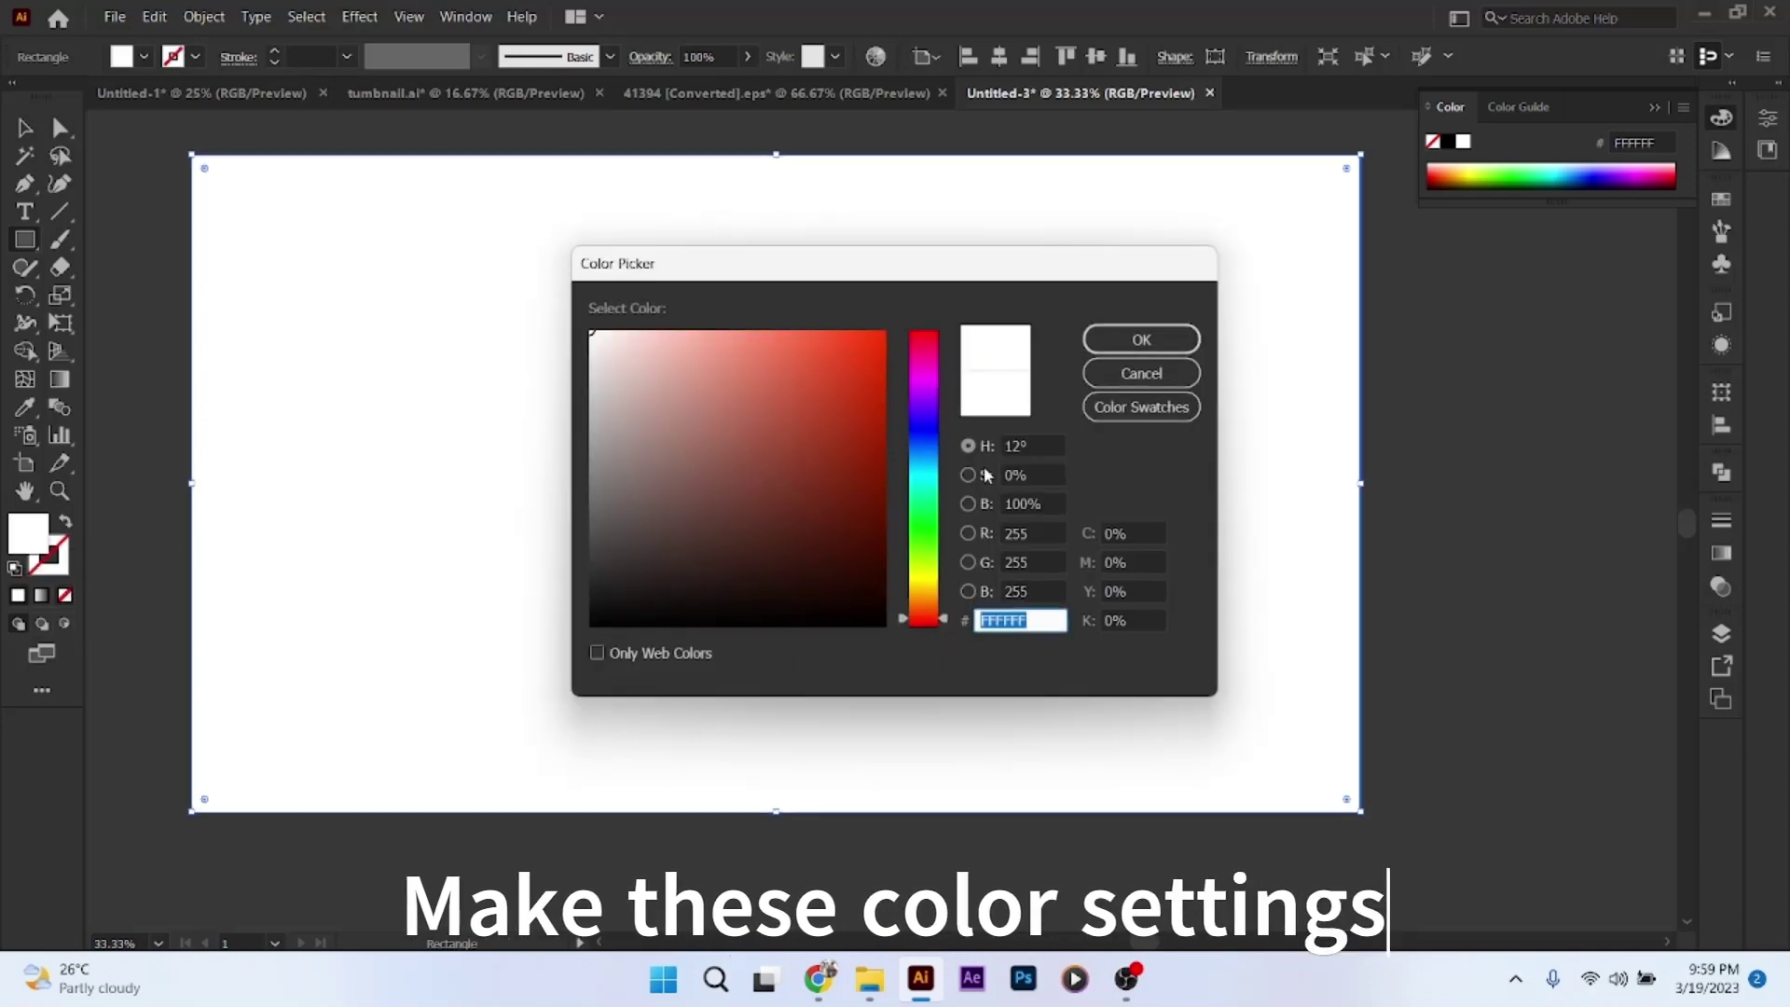
drag(1043, 451, 996, 448)
text(15)
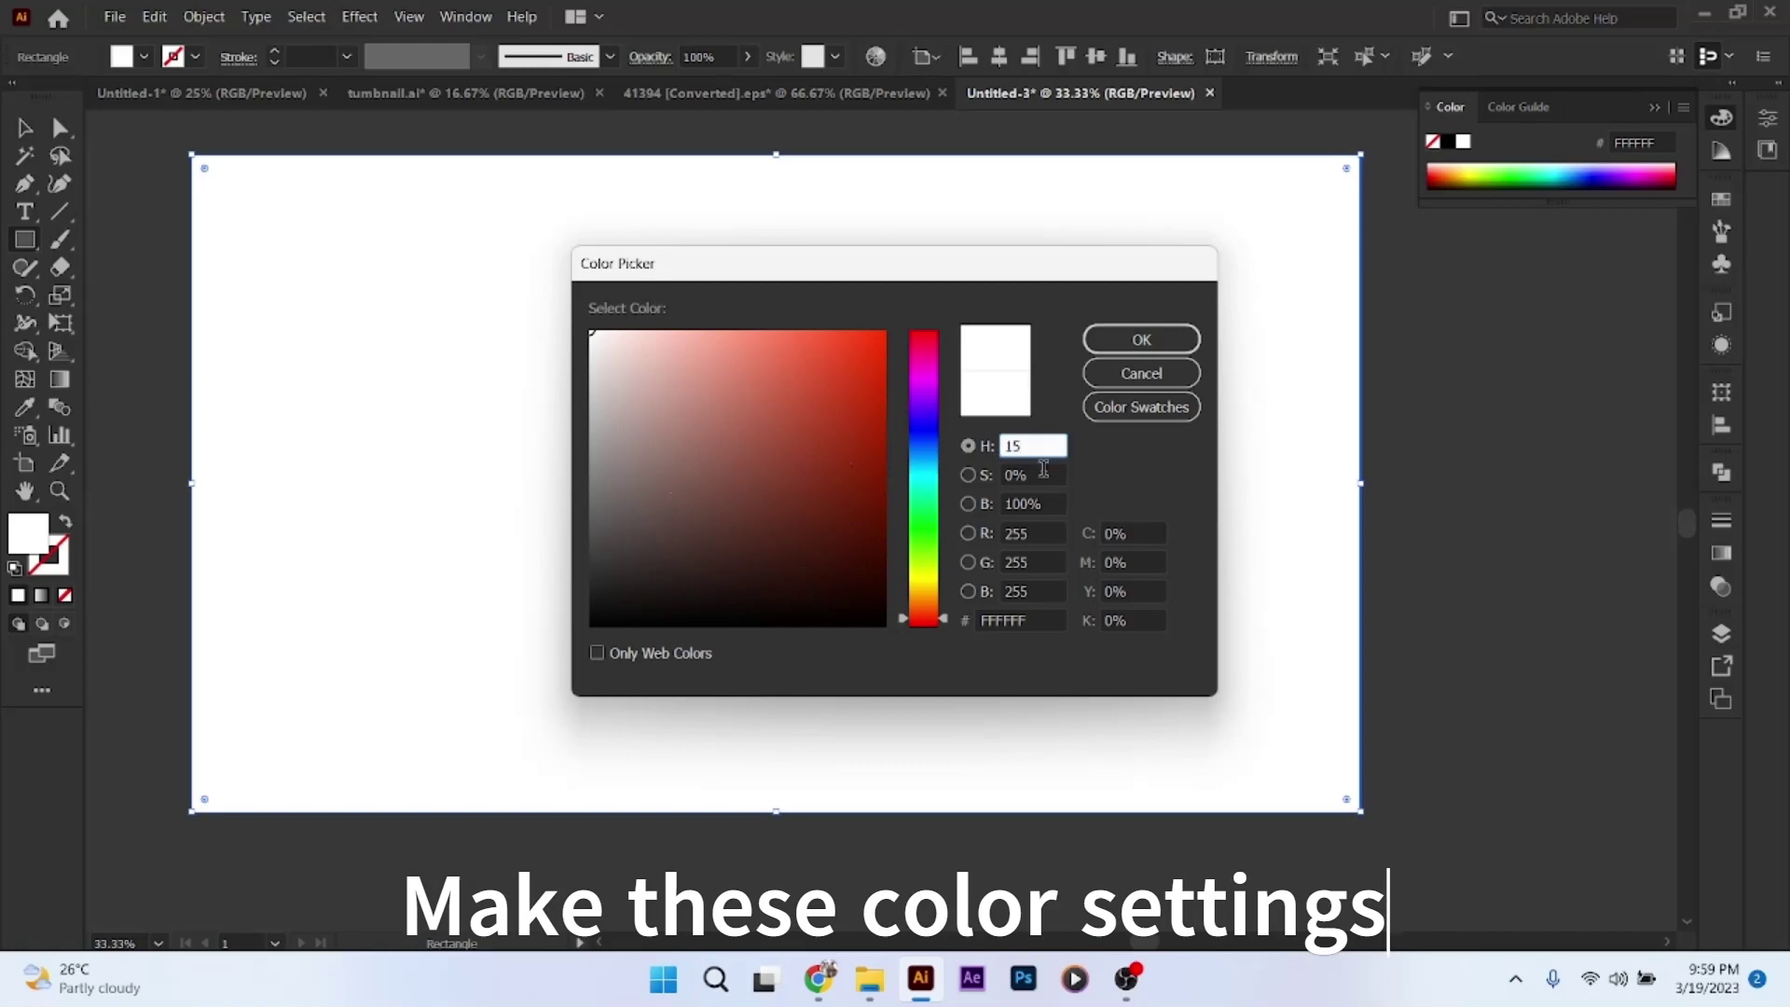
drag(1043, 476, 997, 477)
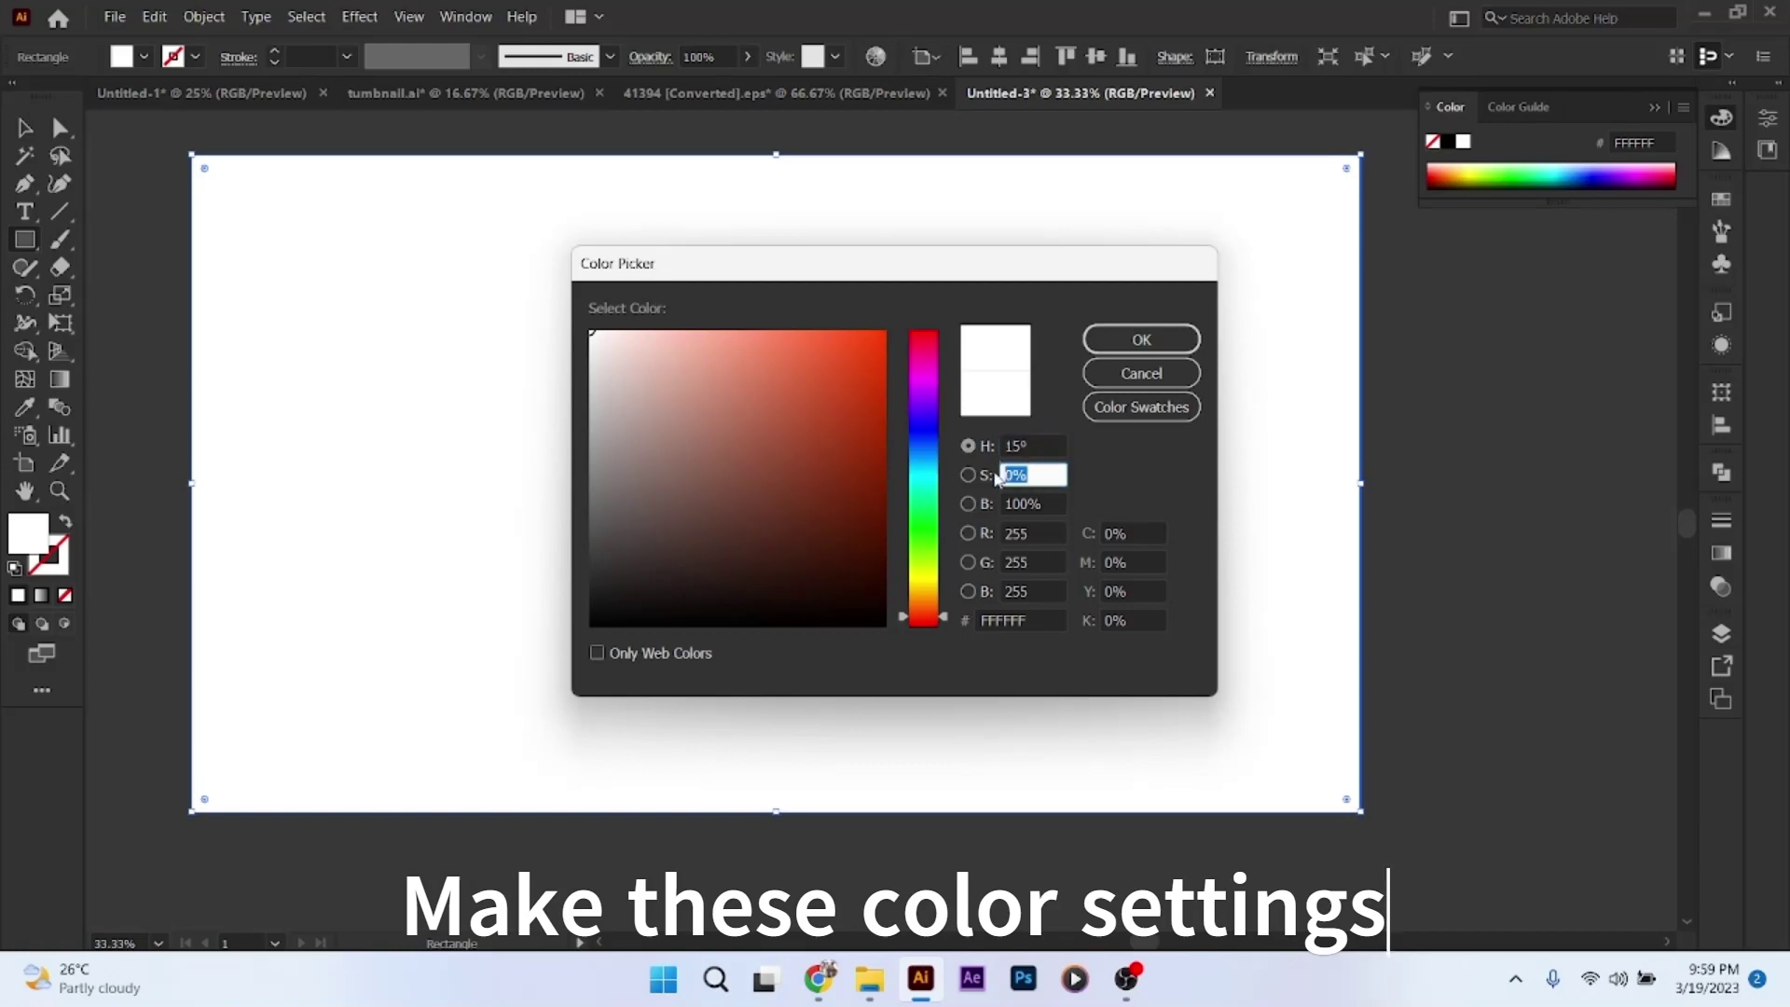
text(88)
drag(1054, 506, 1008, 506)
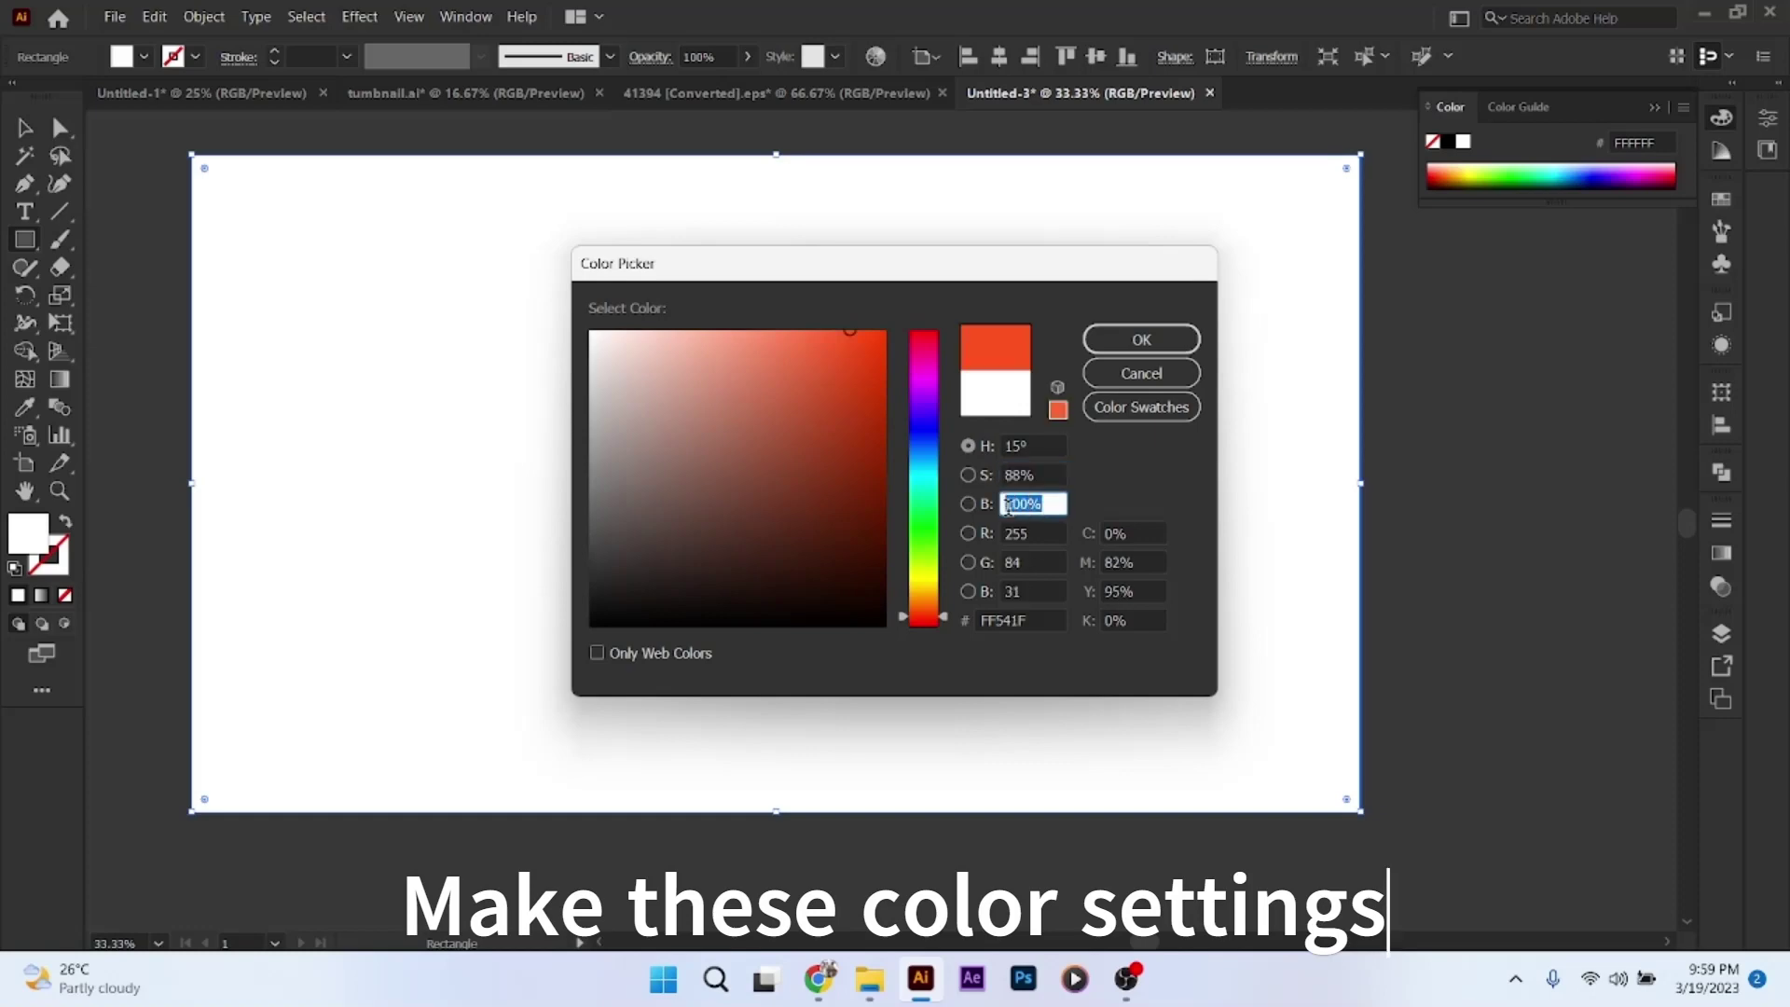
text(6)
click(1033, 531)
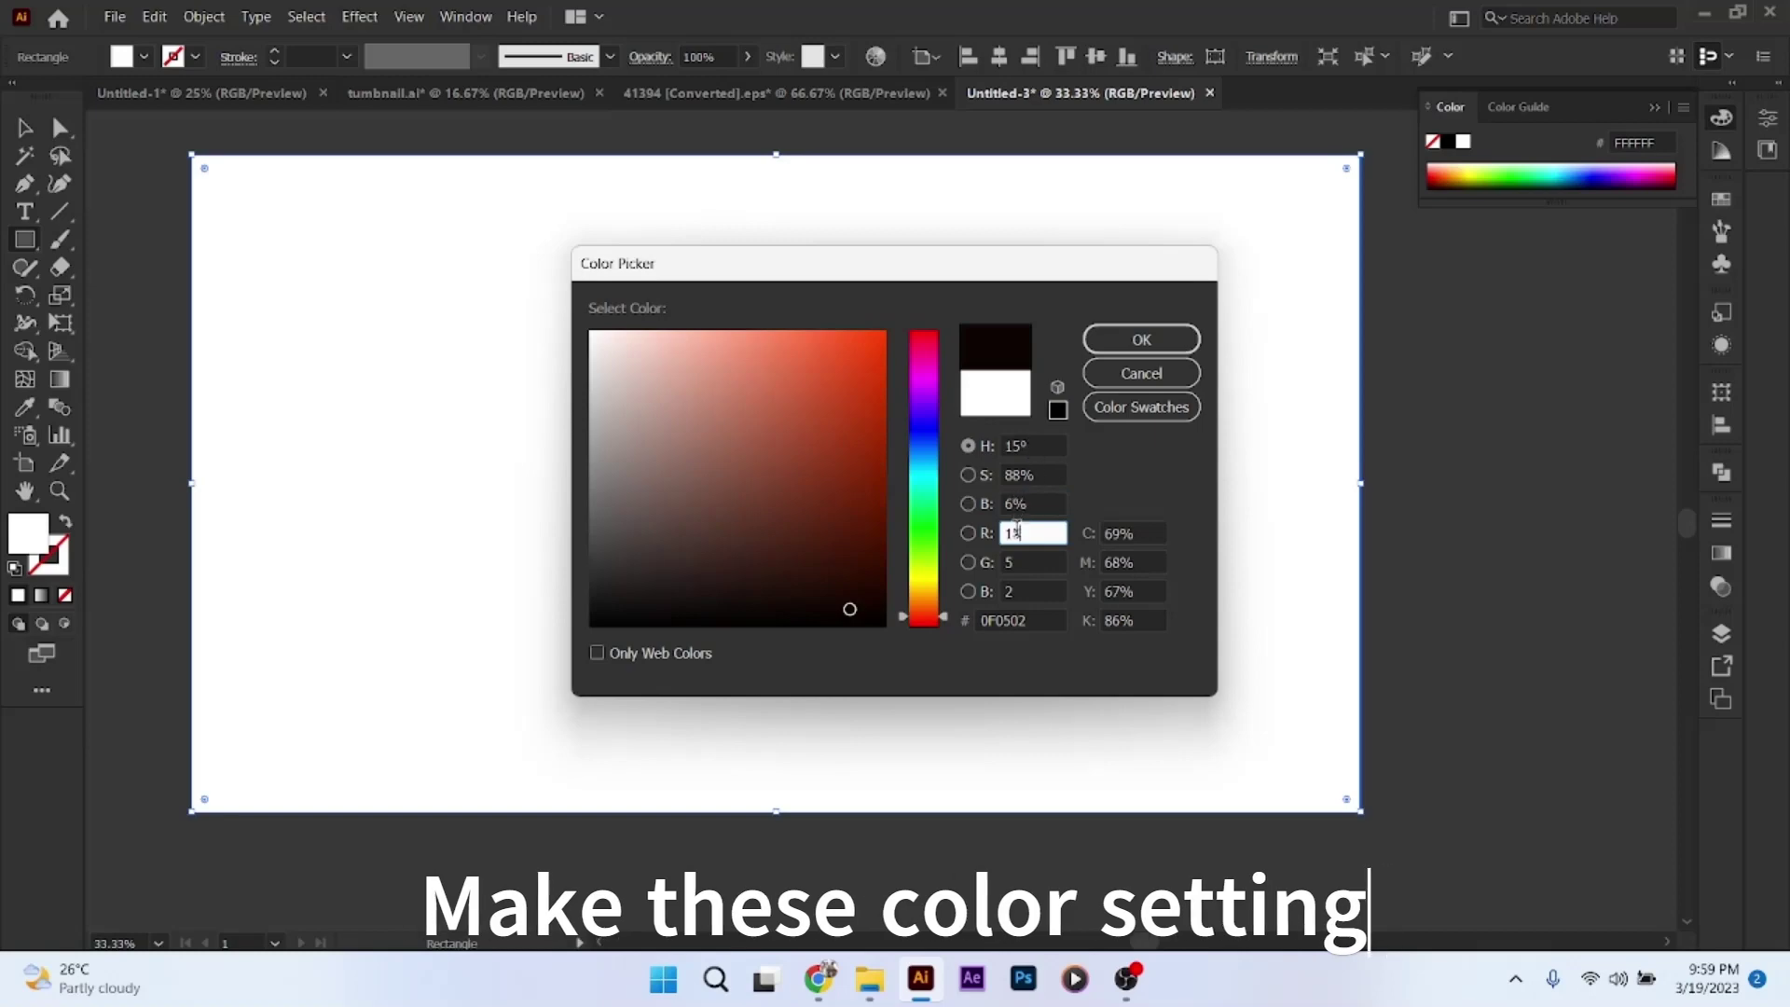
click(1141, 339)
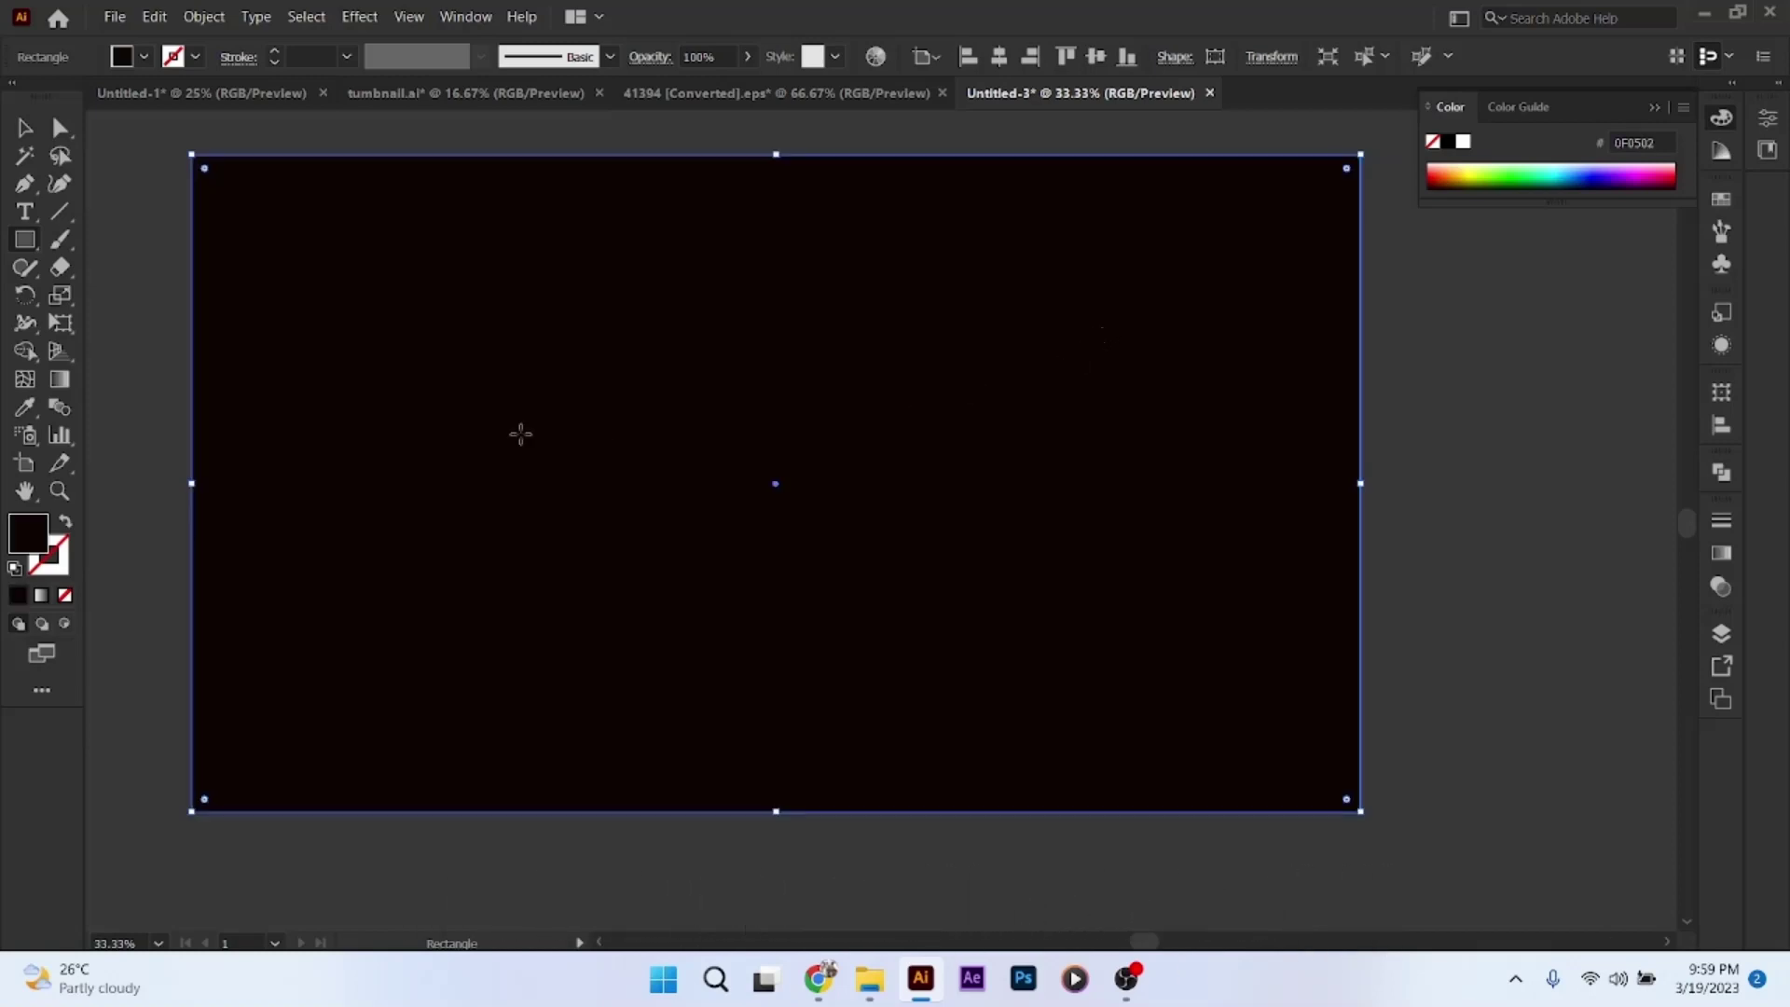
Lock the background rectangle and create a 1080×1080 px circle
click(212, 26)
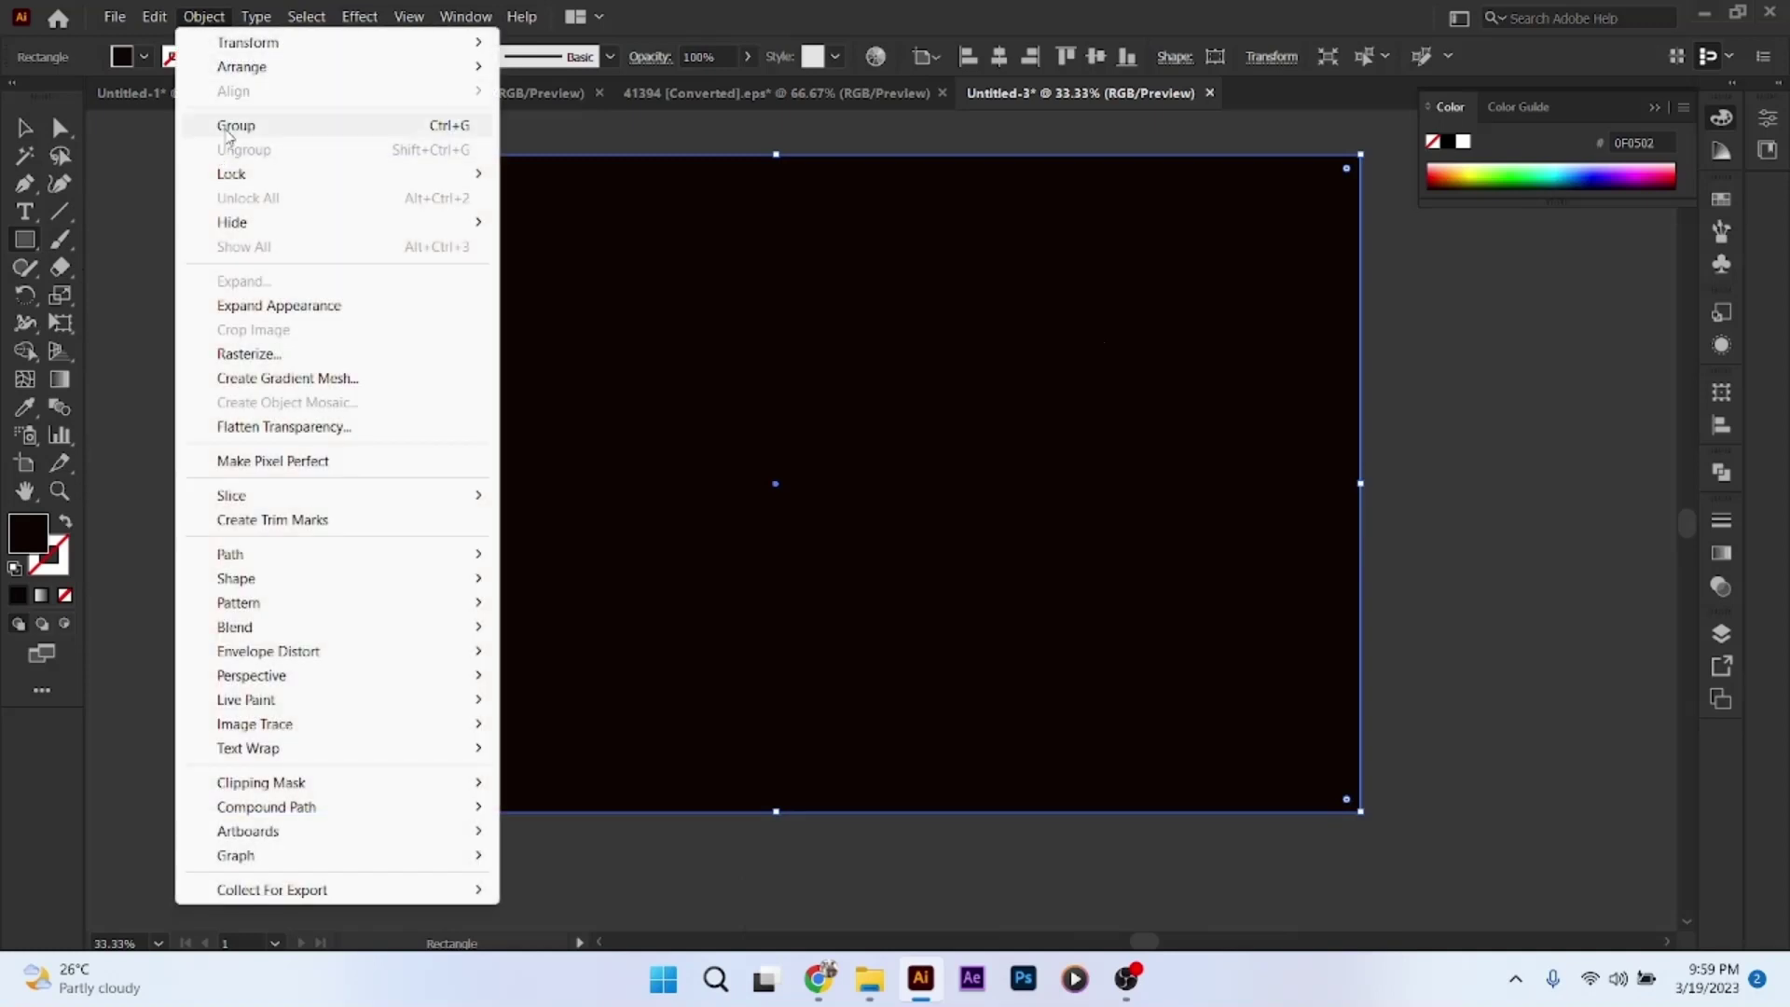
click(529, 170)
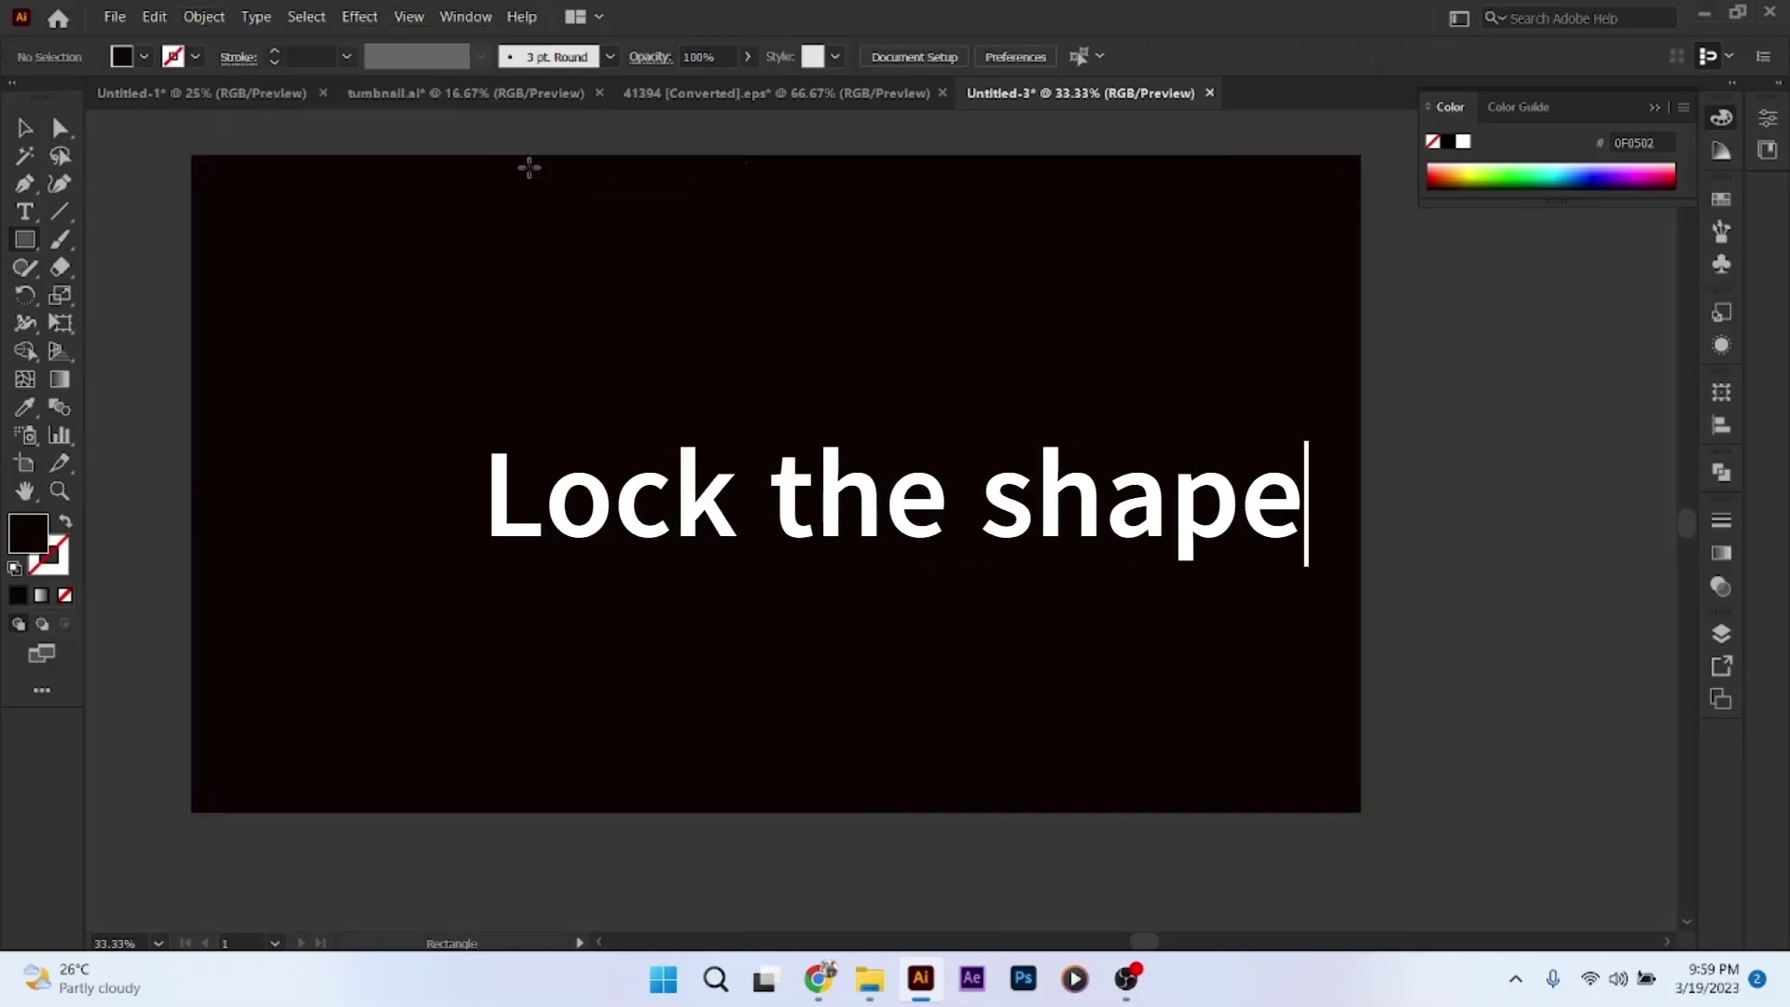
click(37, 244)
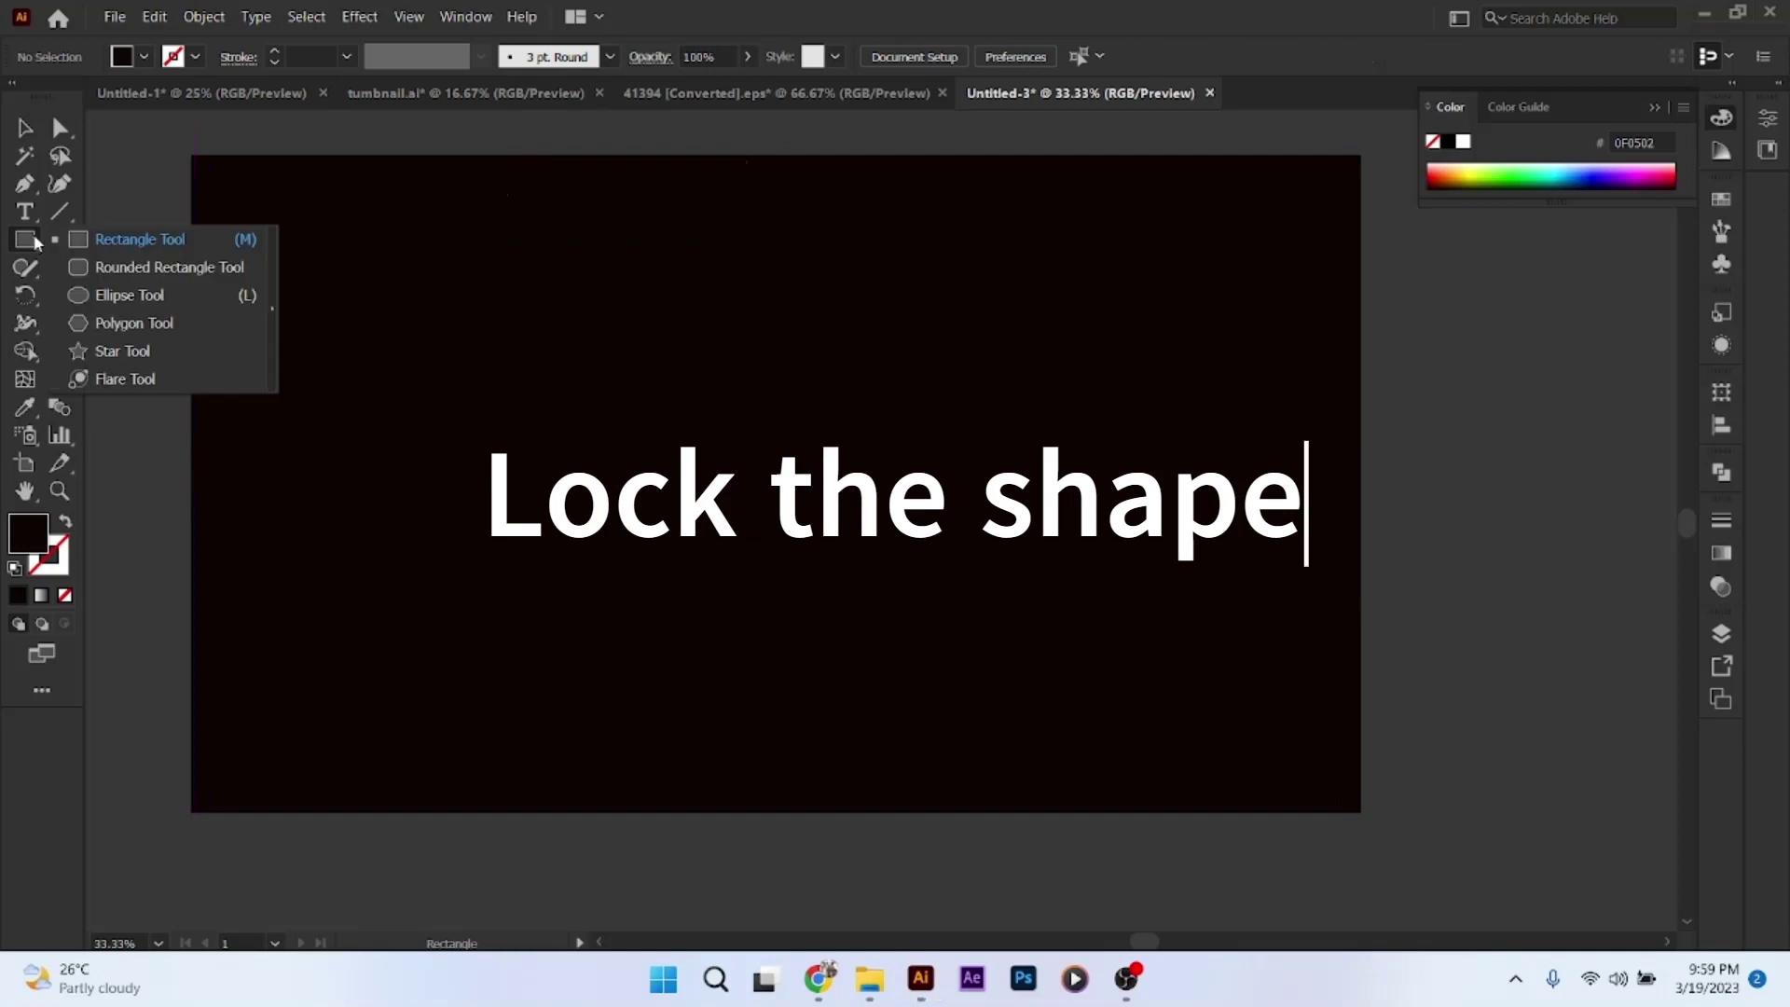
click(111, 296)
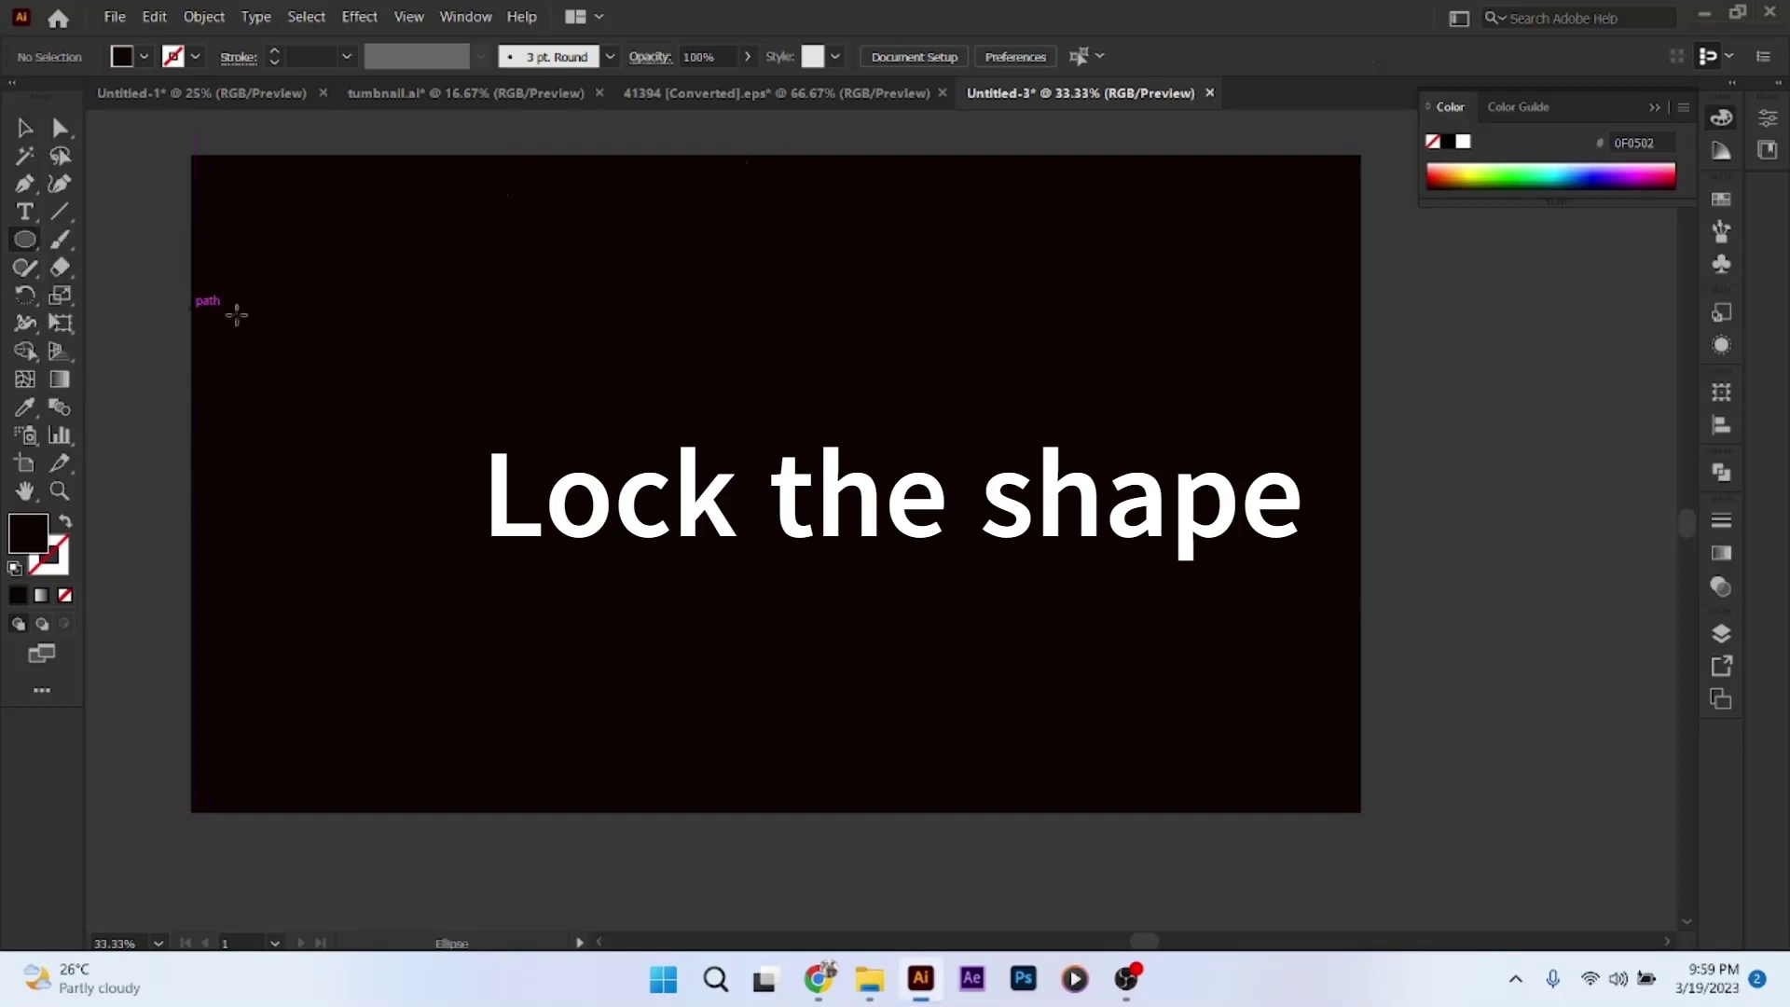
click(625, 390)
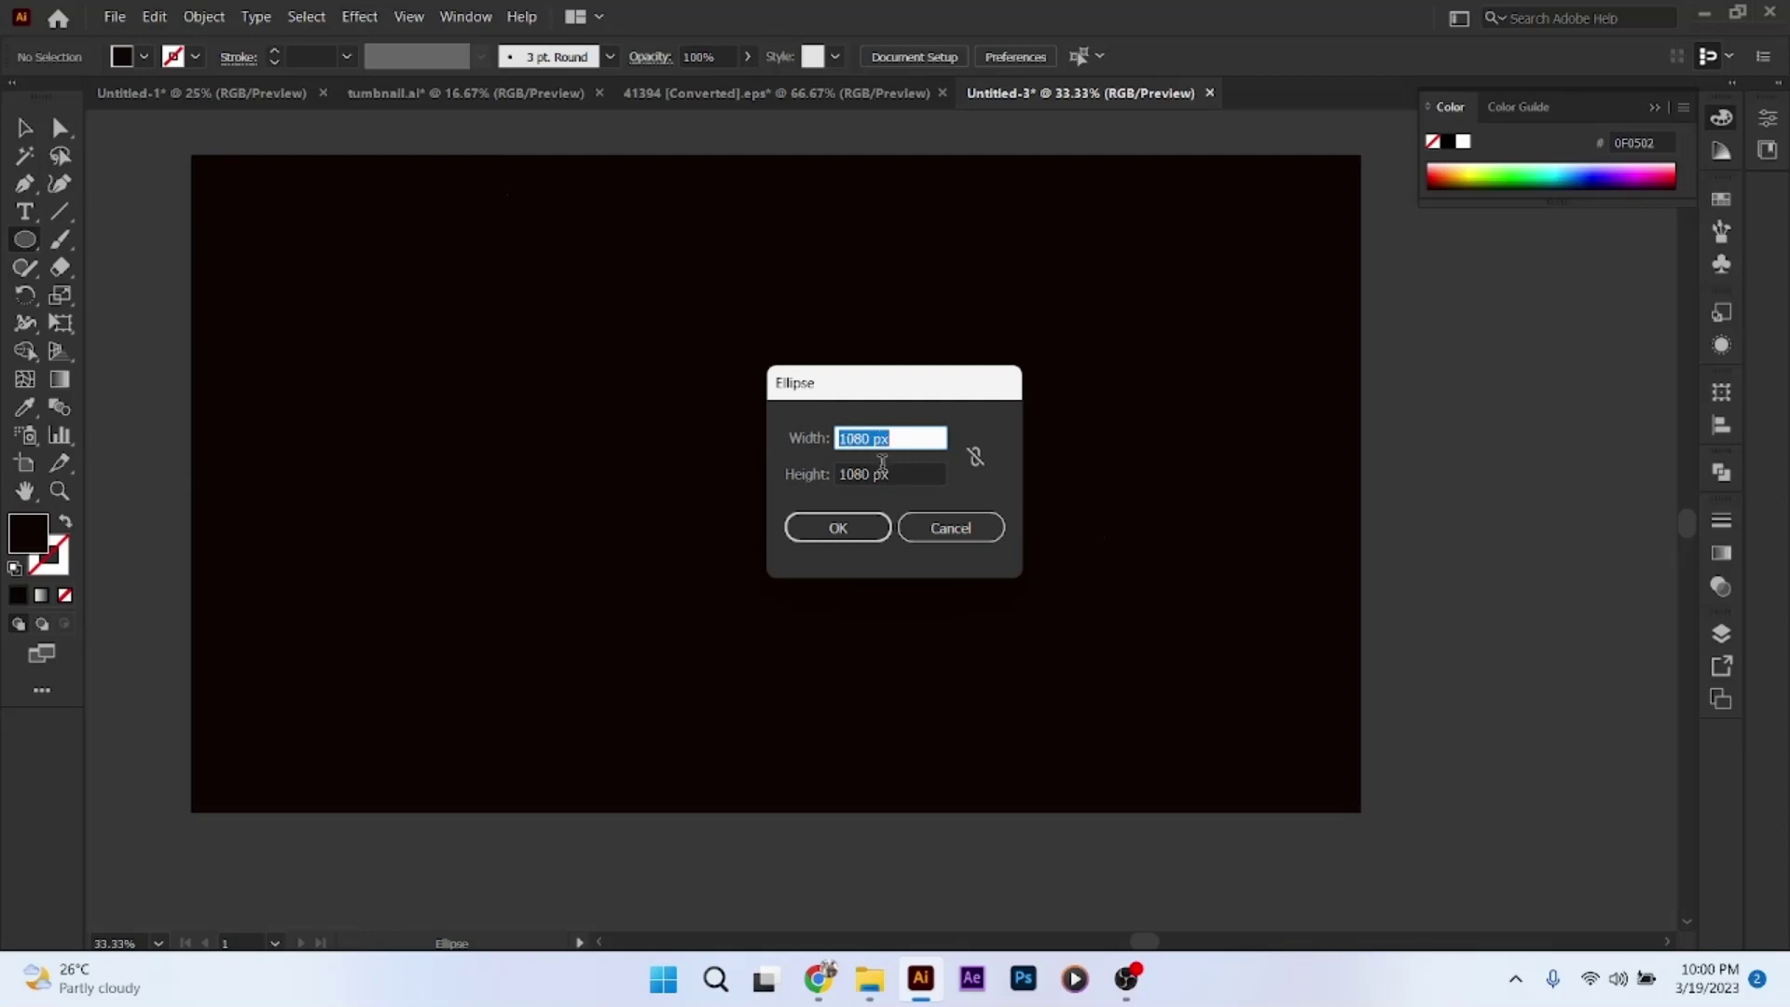
click(839, 528)
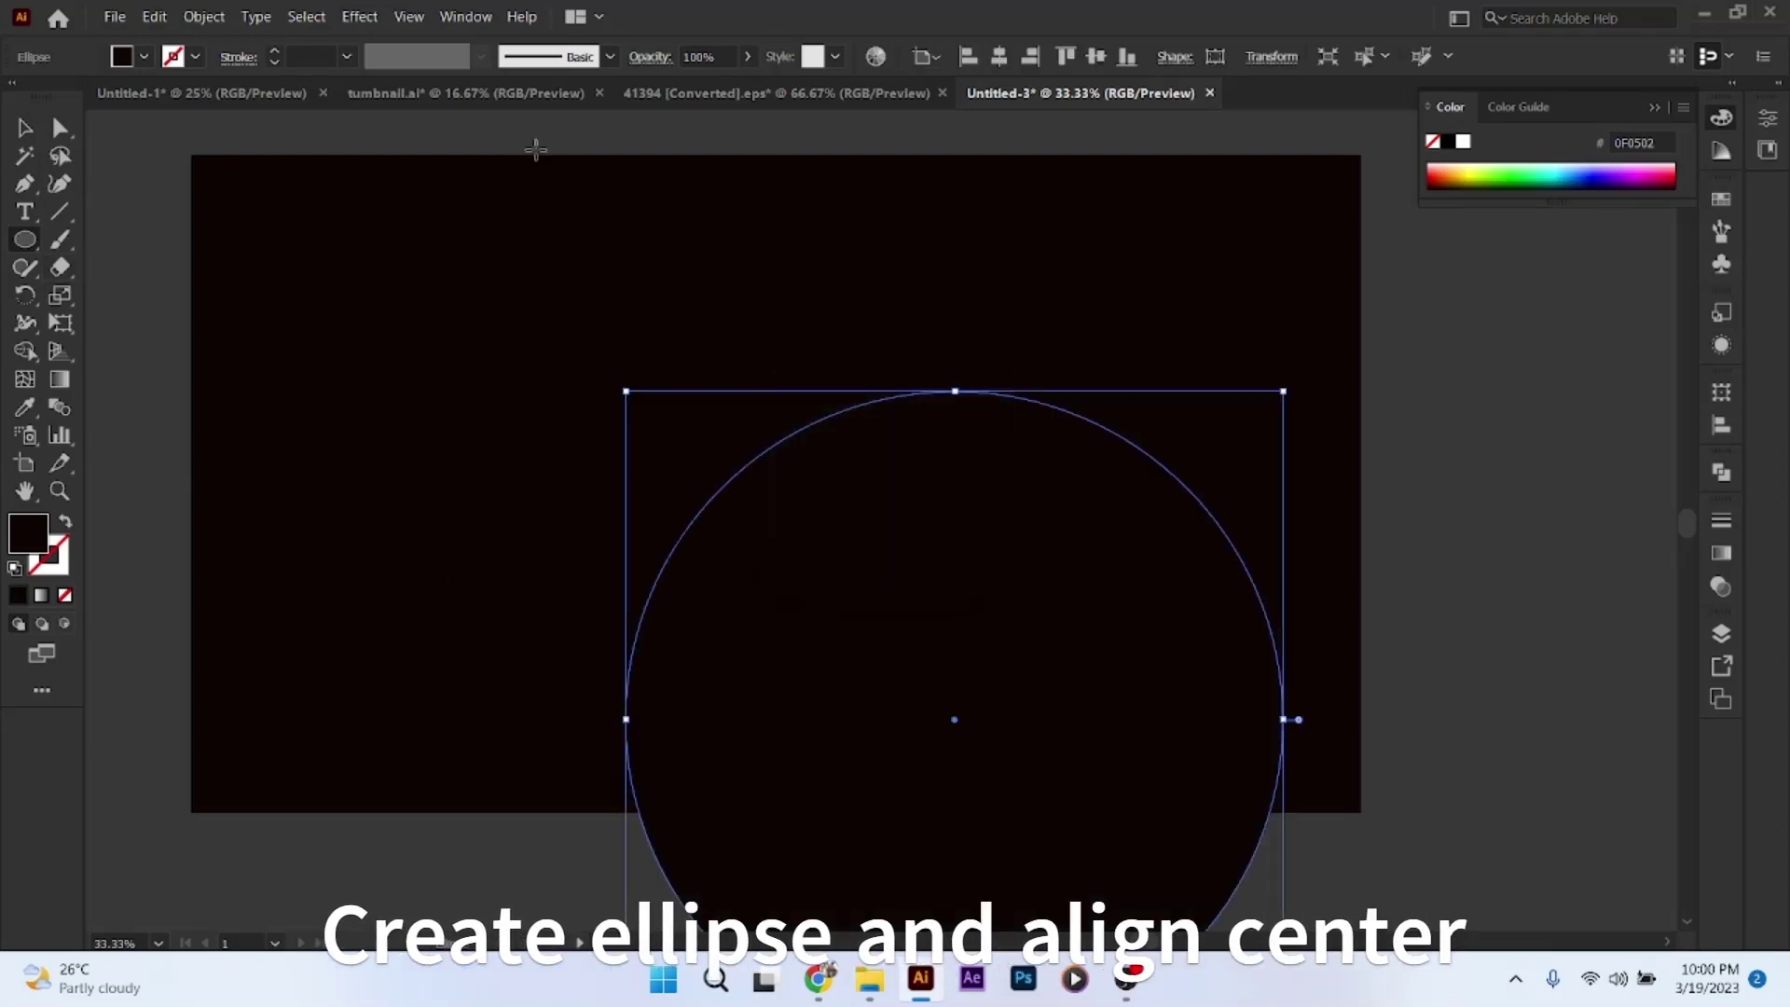
Centre the circle on the artboard and fill it pure black 000000
click(998, 61)
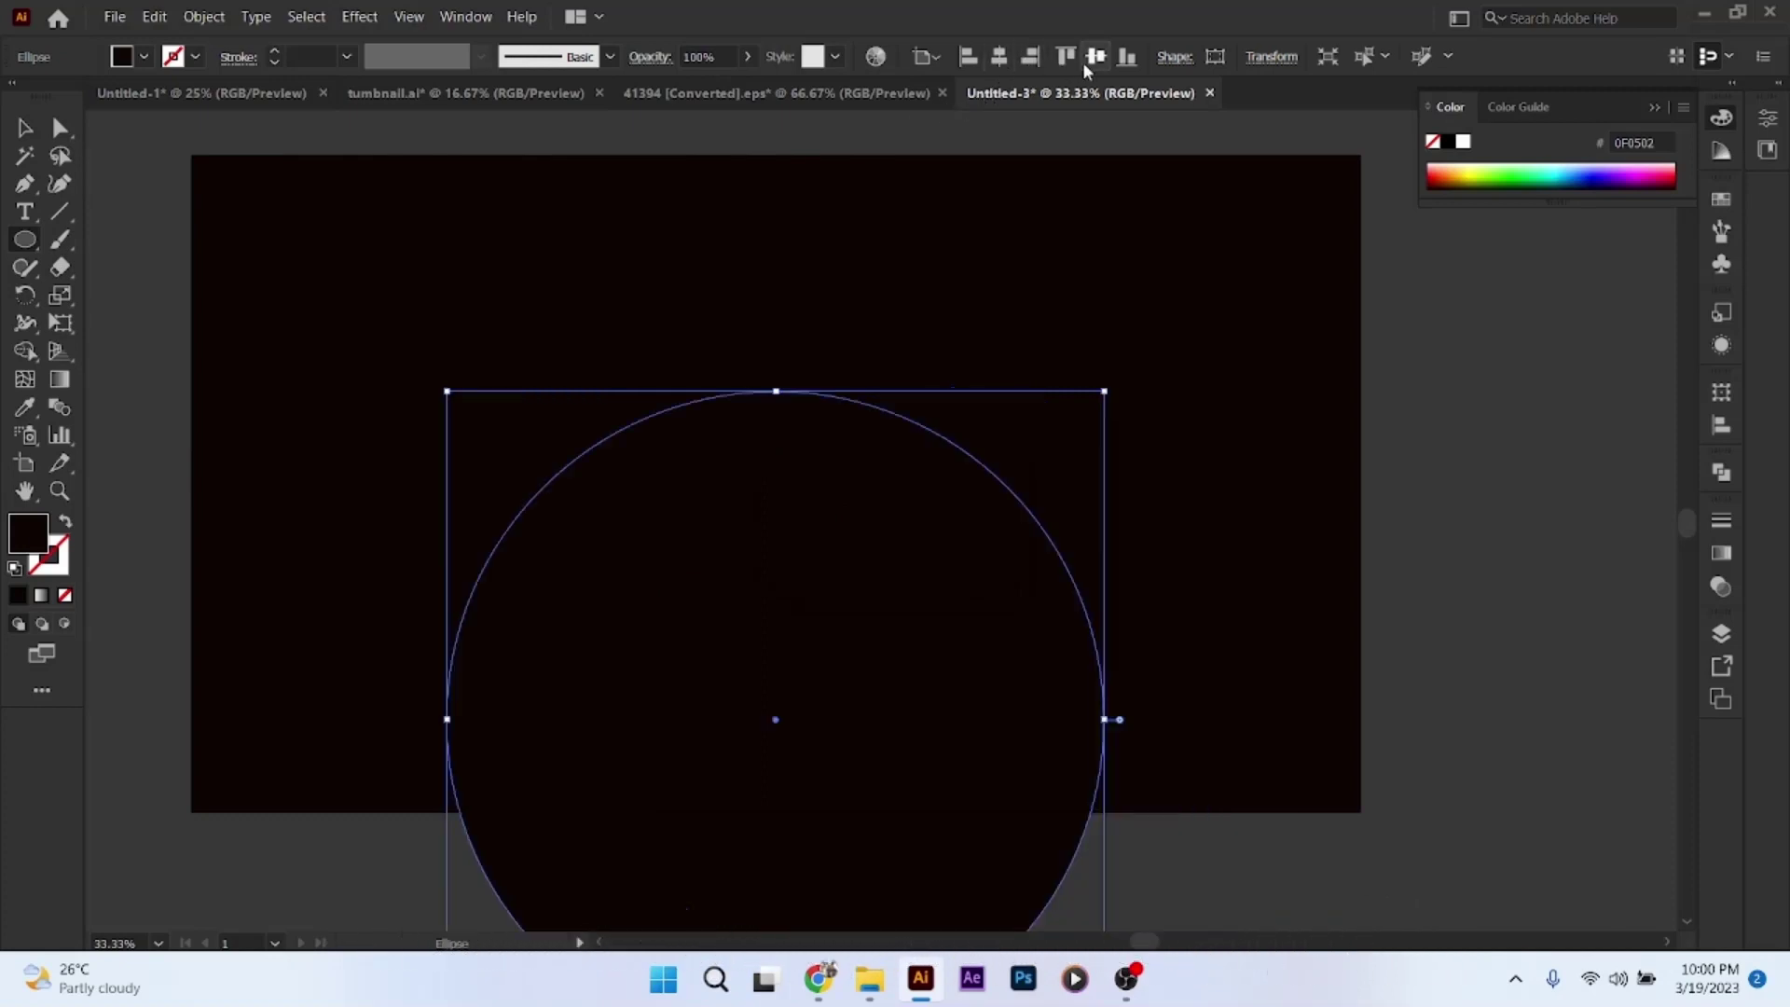
click(1082, 62)
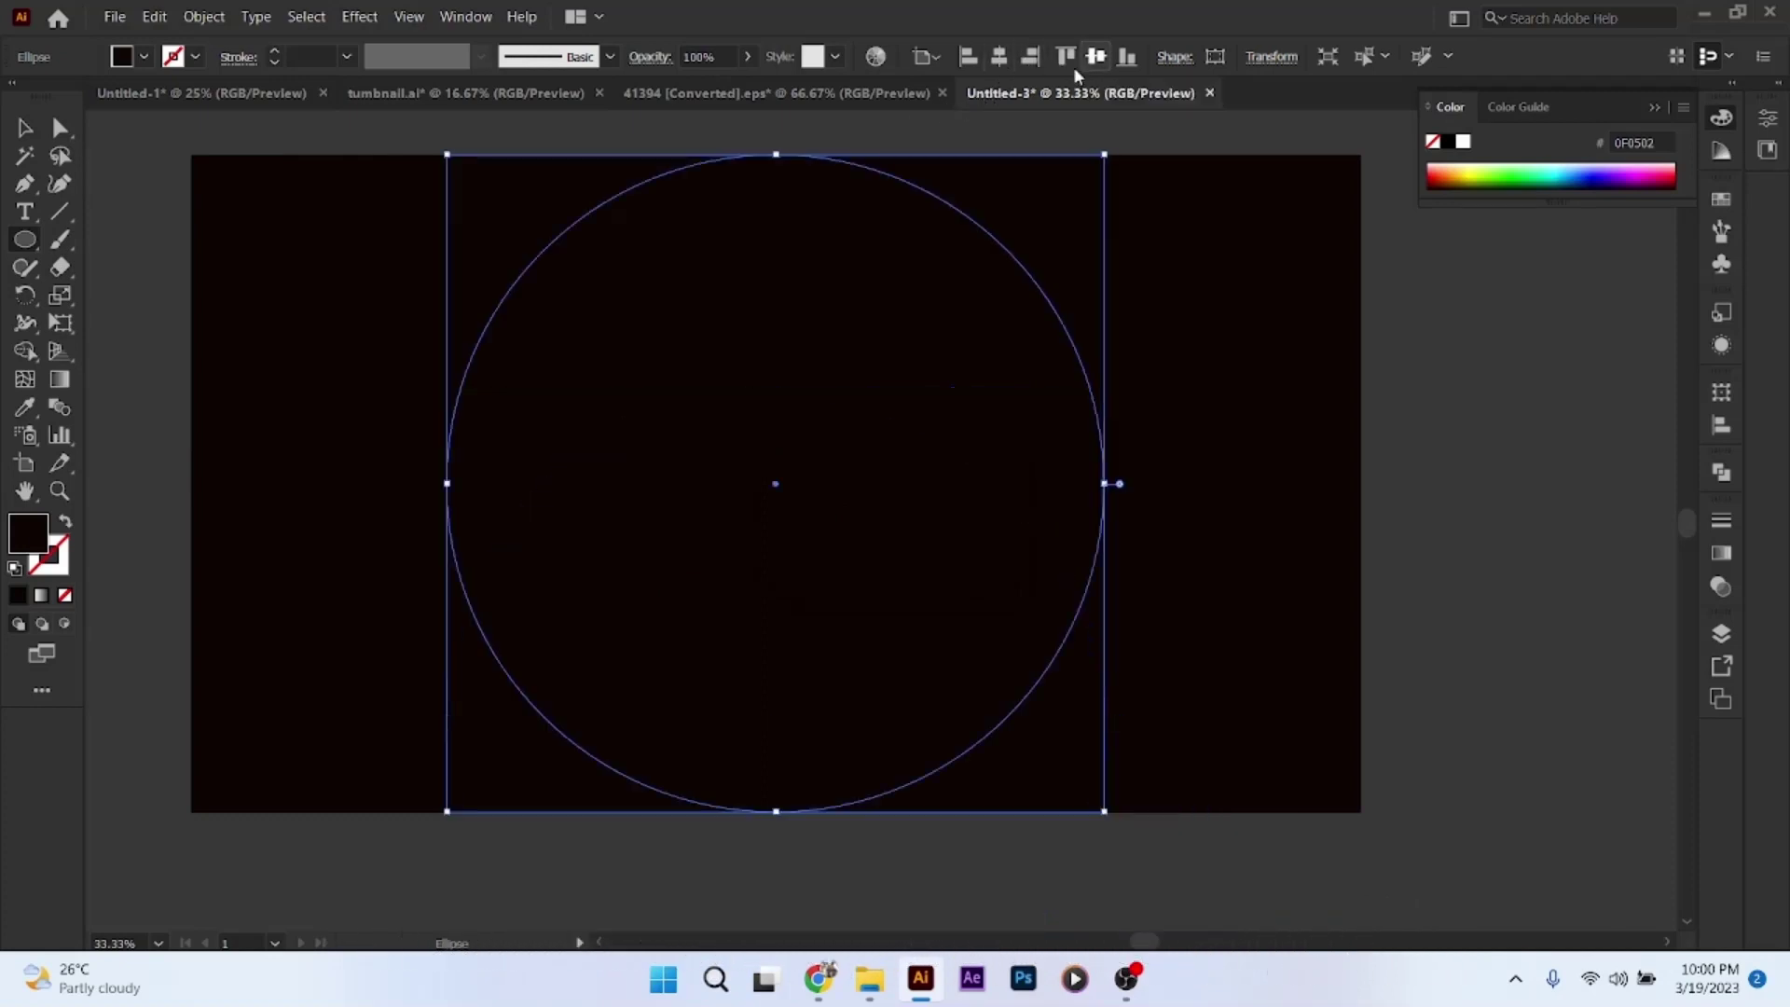
double_click(31, 537)
drag(620, 563, 583, 632)
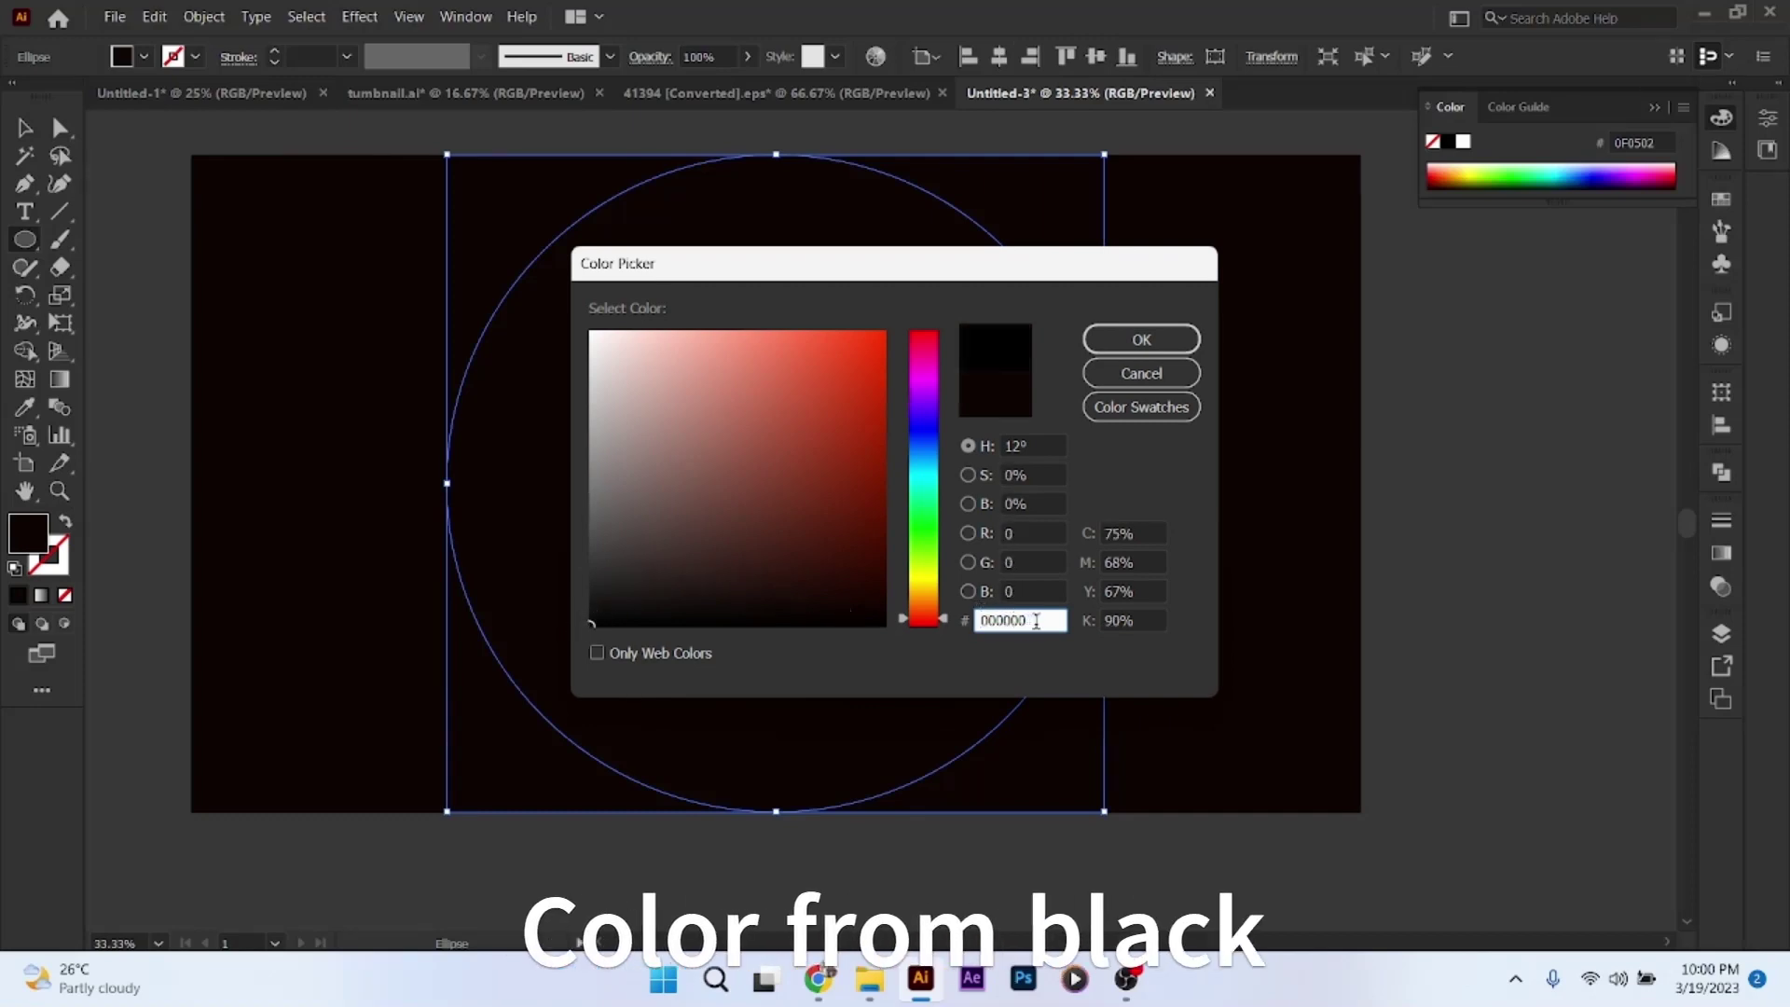
click(1126, 345)
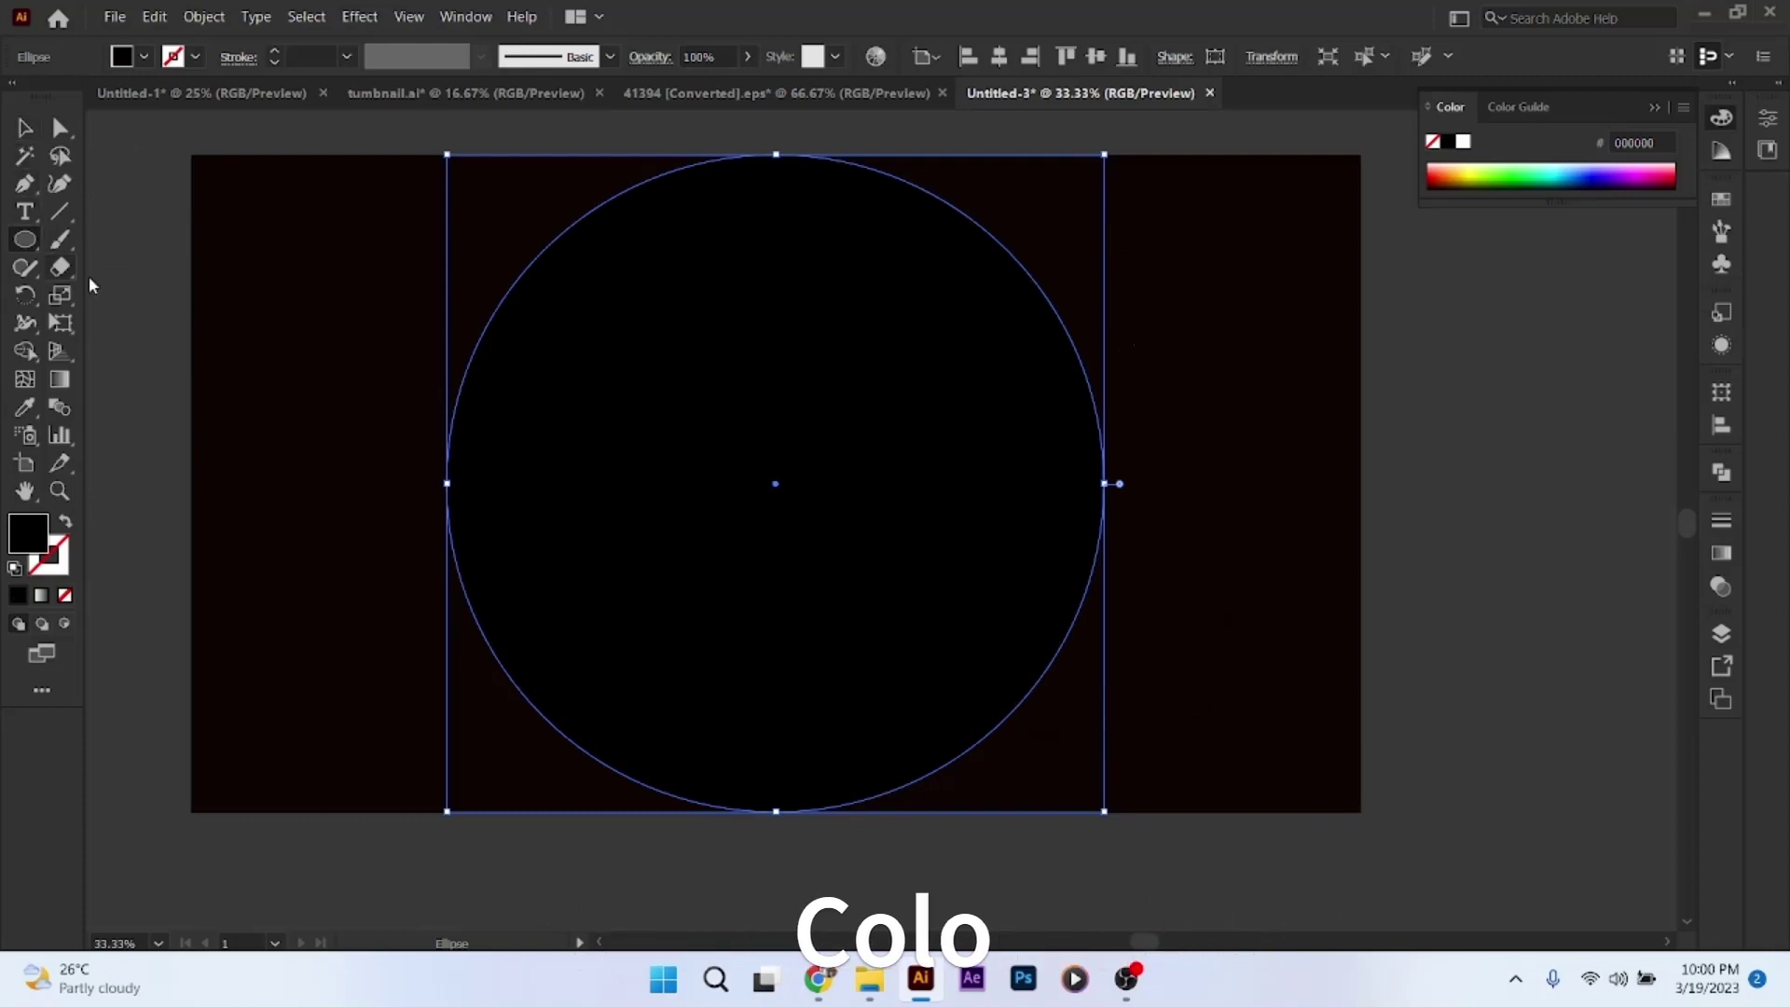
Create a second circle sized 550×550 px
click(522, 410)
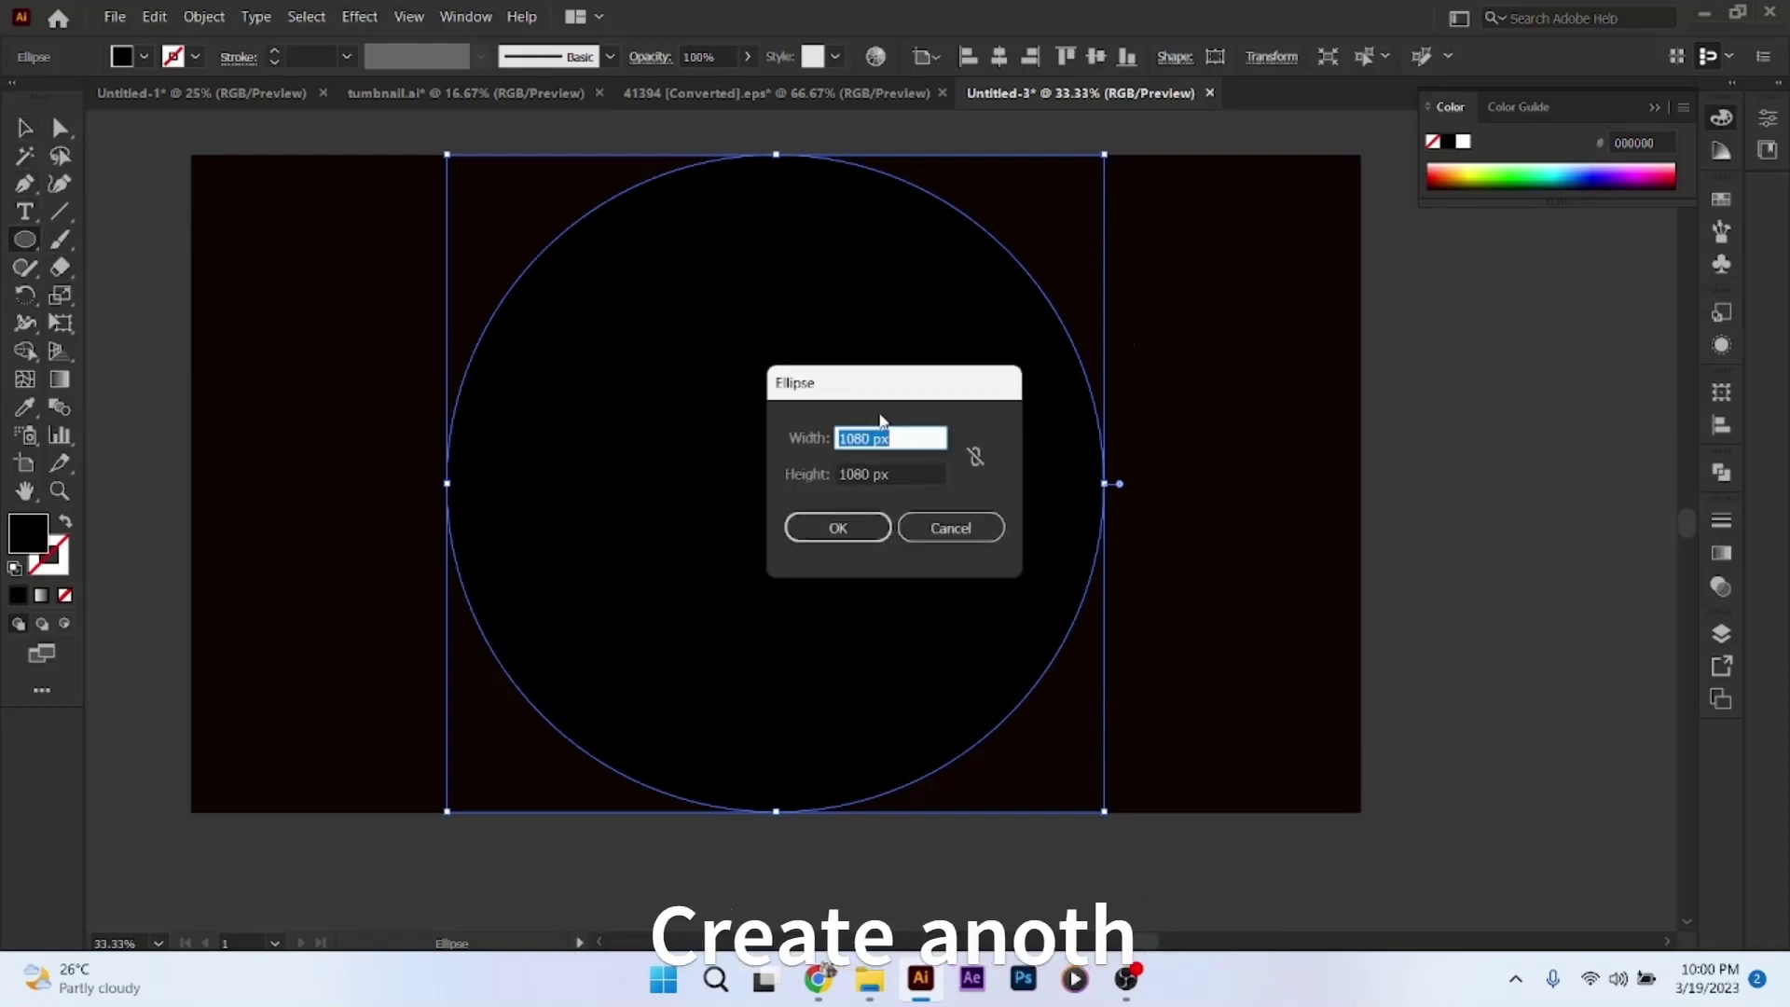
key(BackSpace)
text(550)
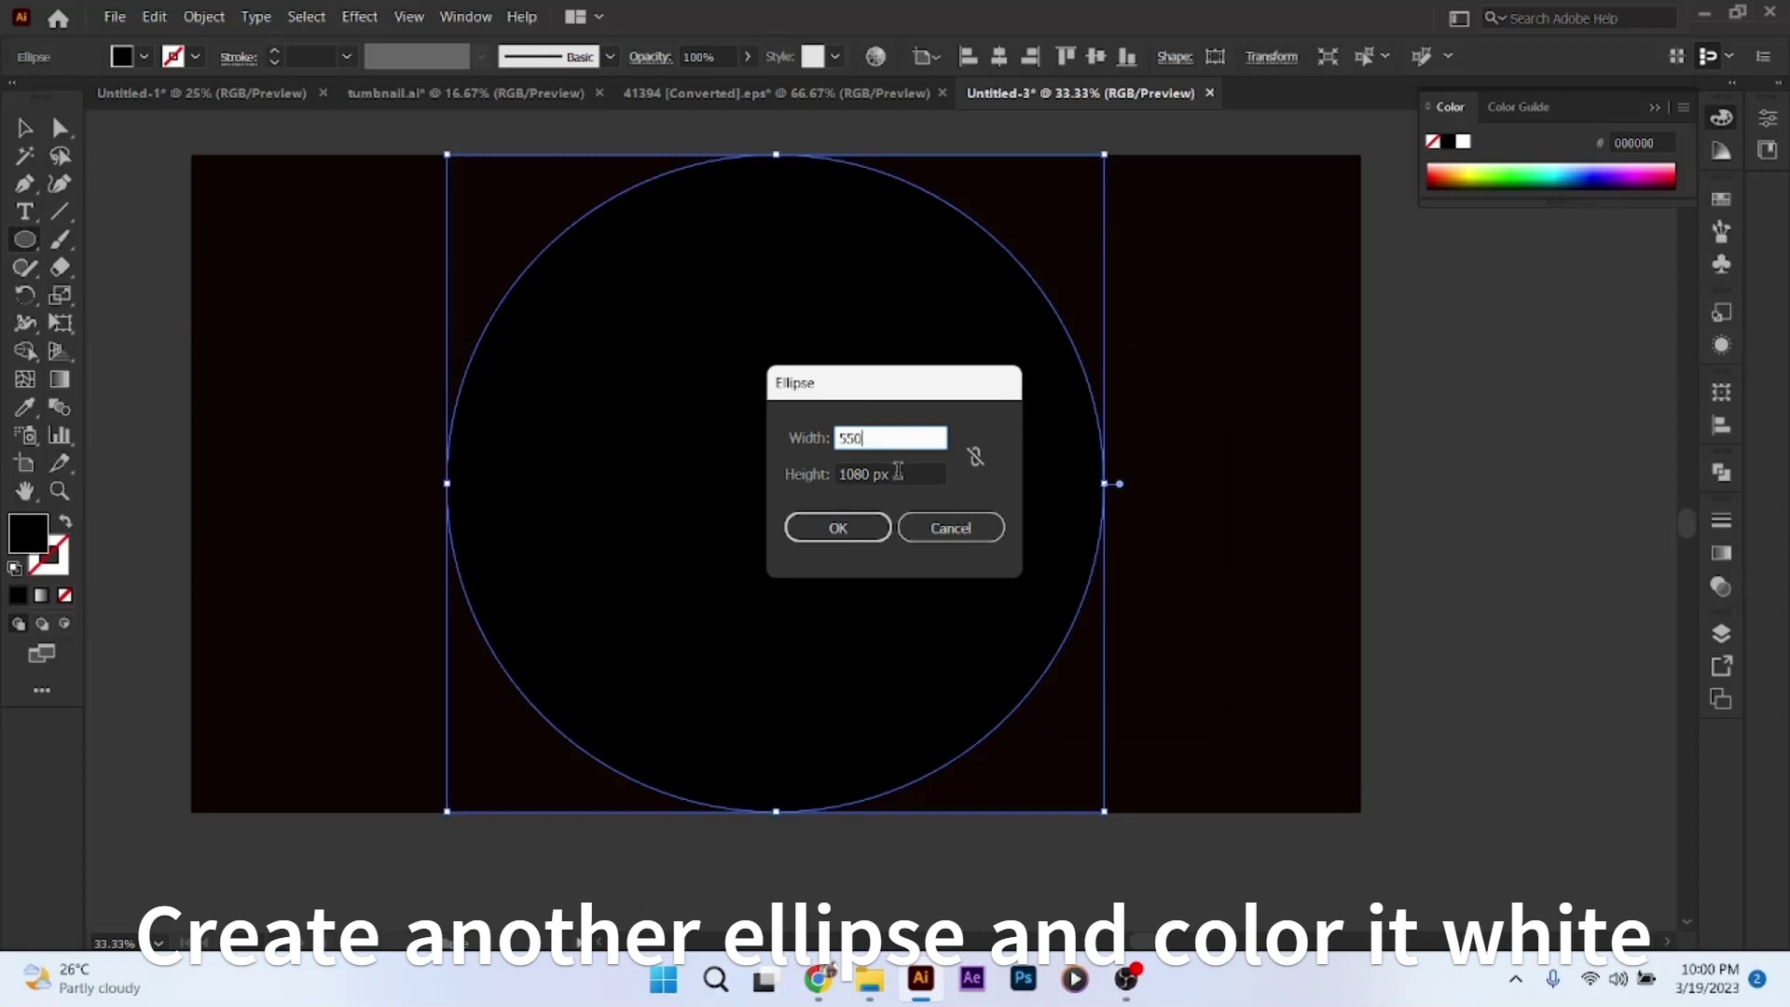
key(Tab)
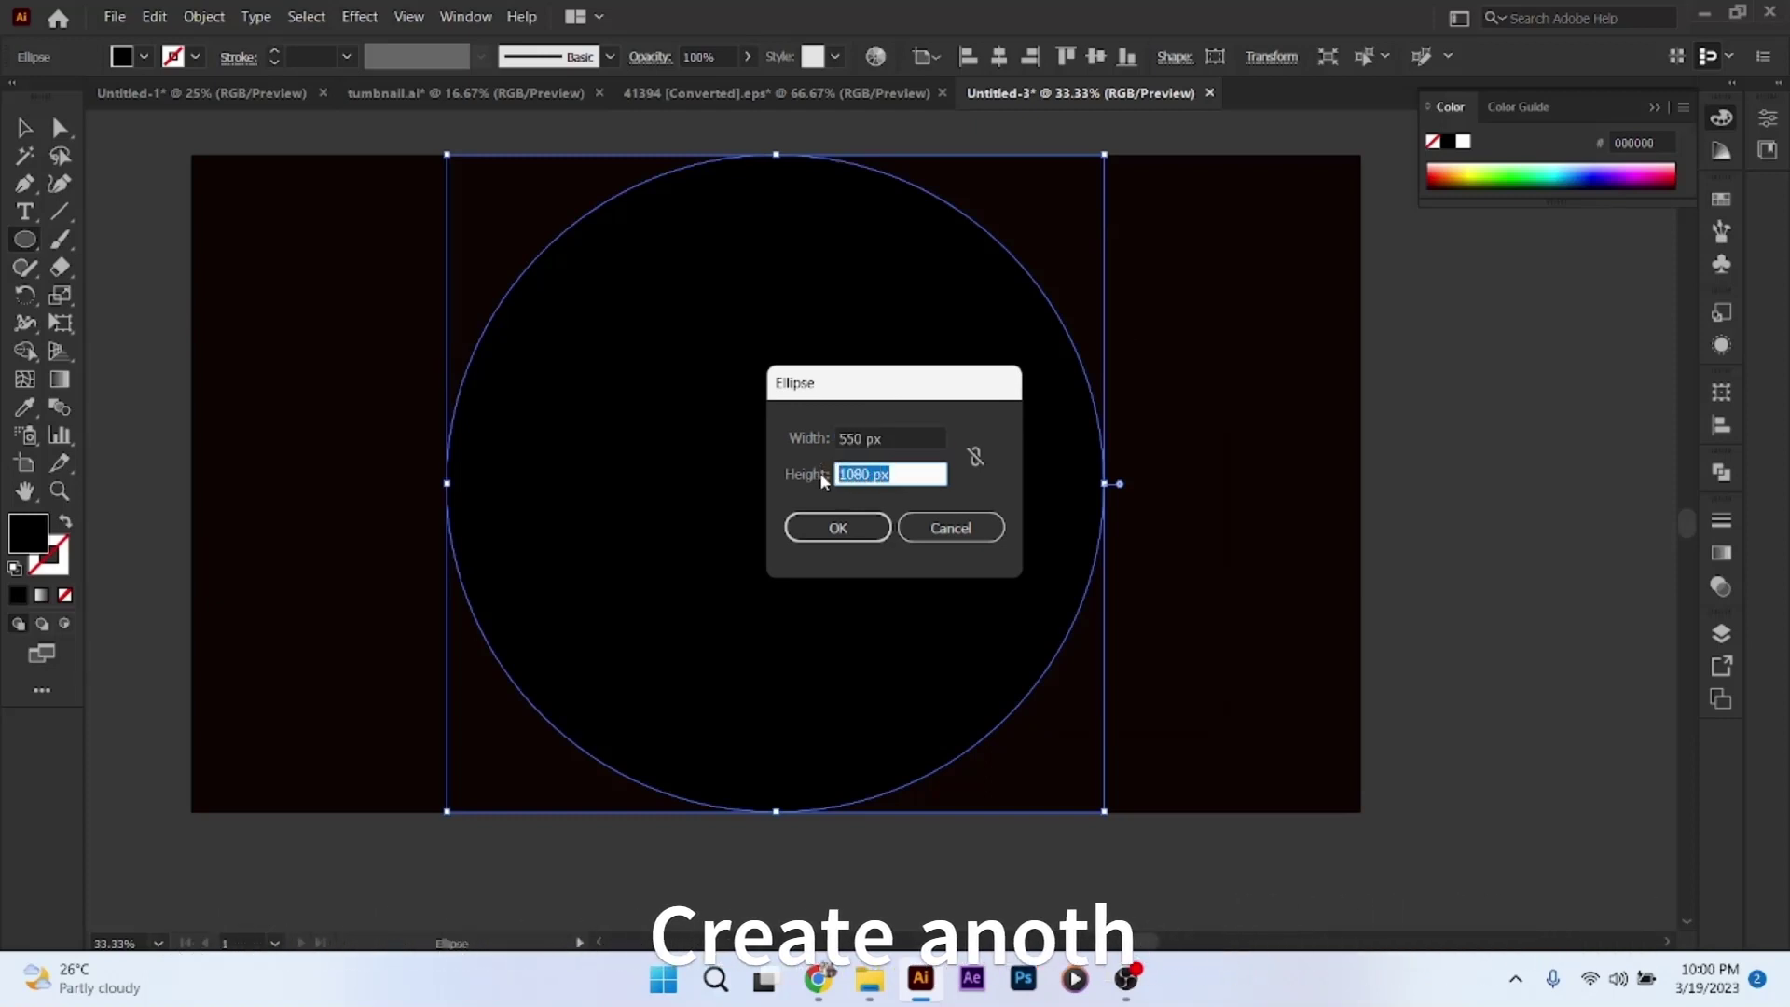
text(550)
click(832, 528)
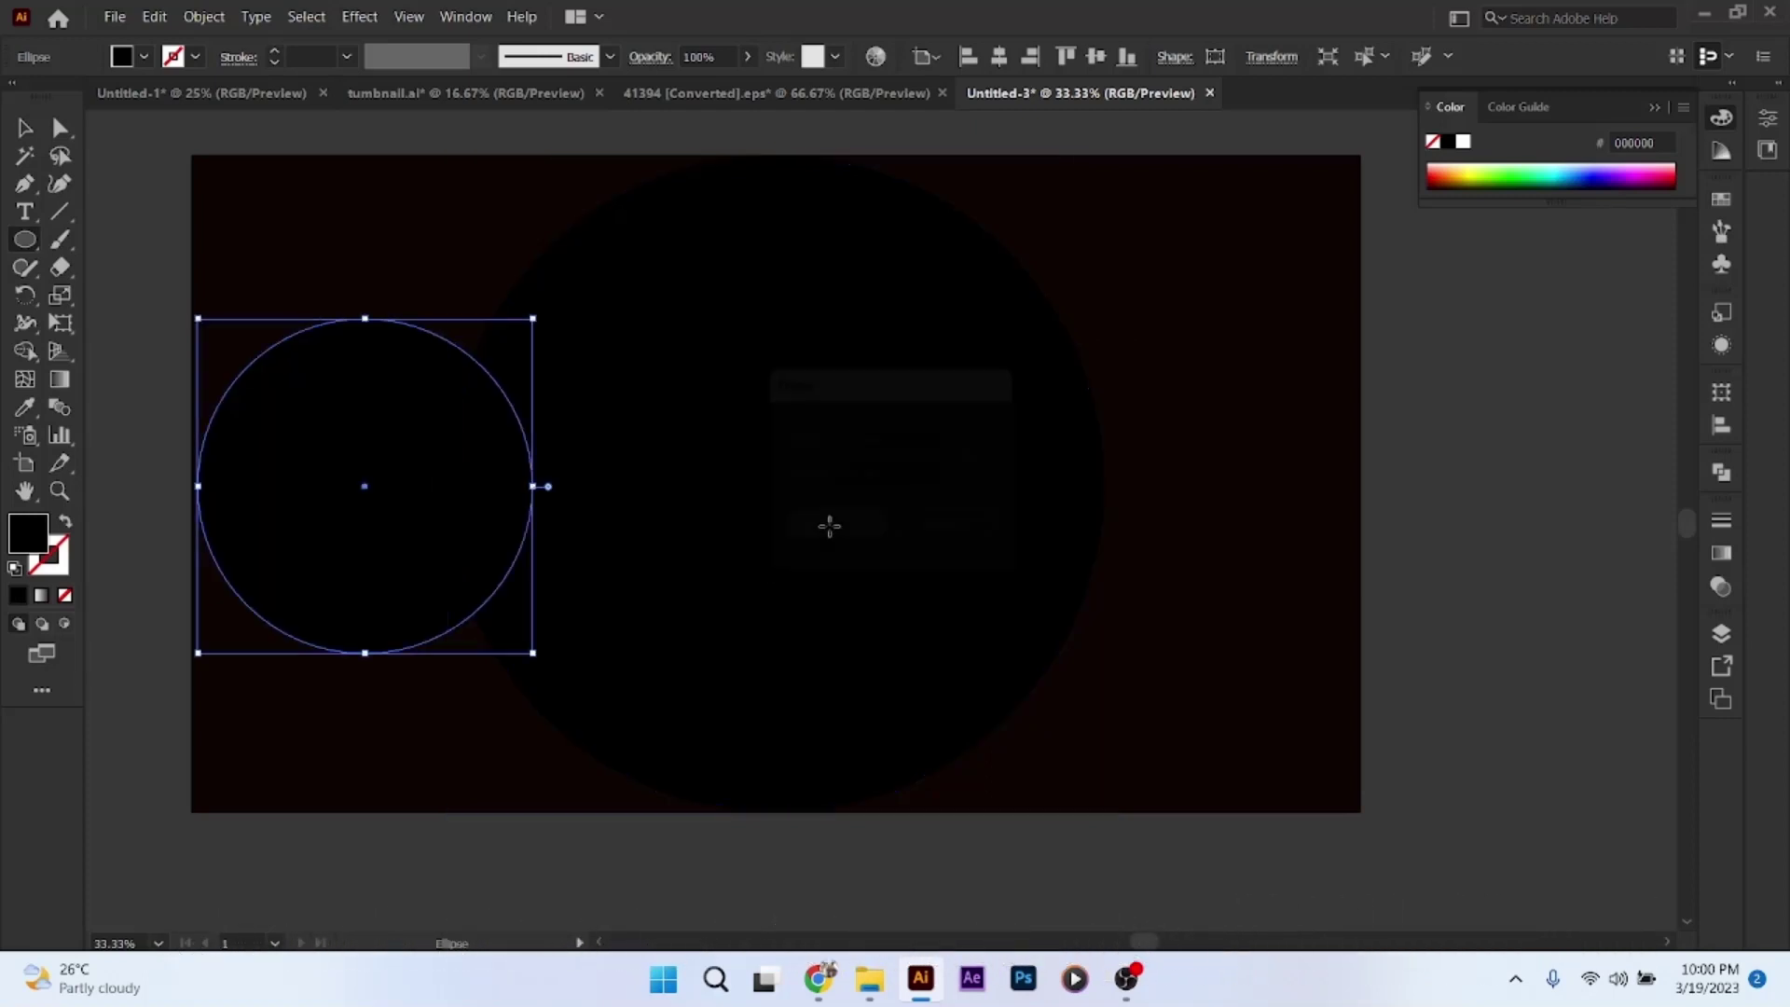
Fill the small circle white FFFFFF, centre it on the artboard, and select both circles
double_click(28, 531)
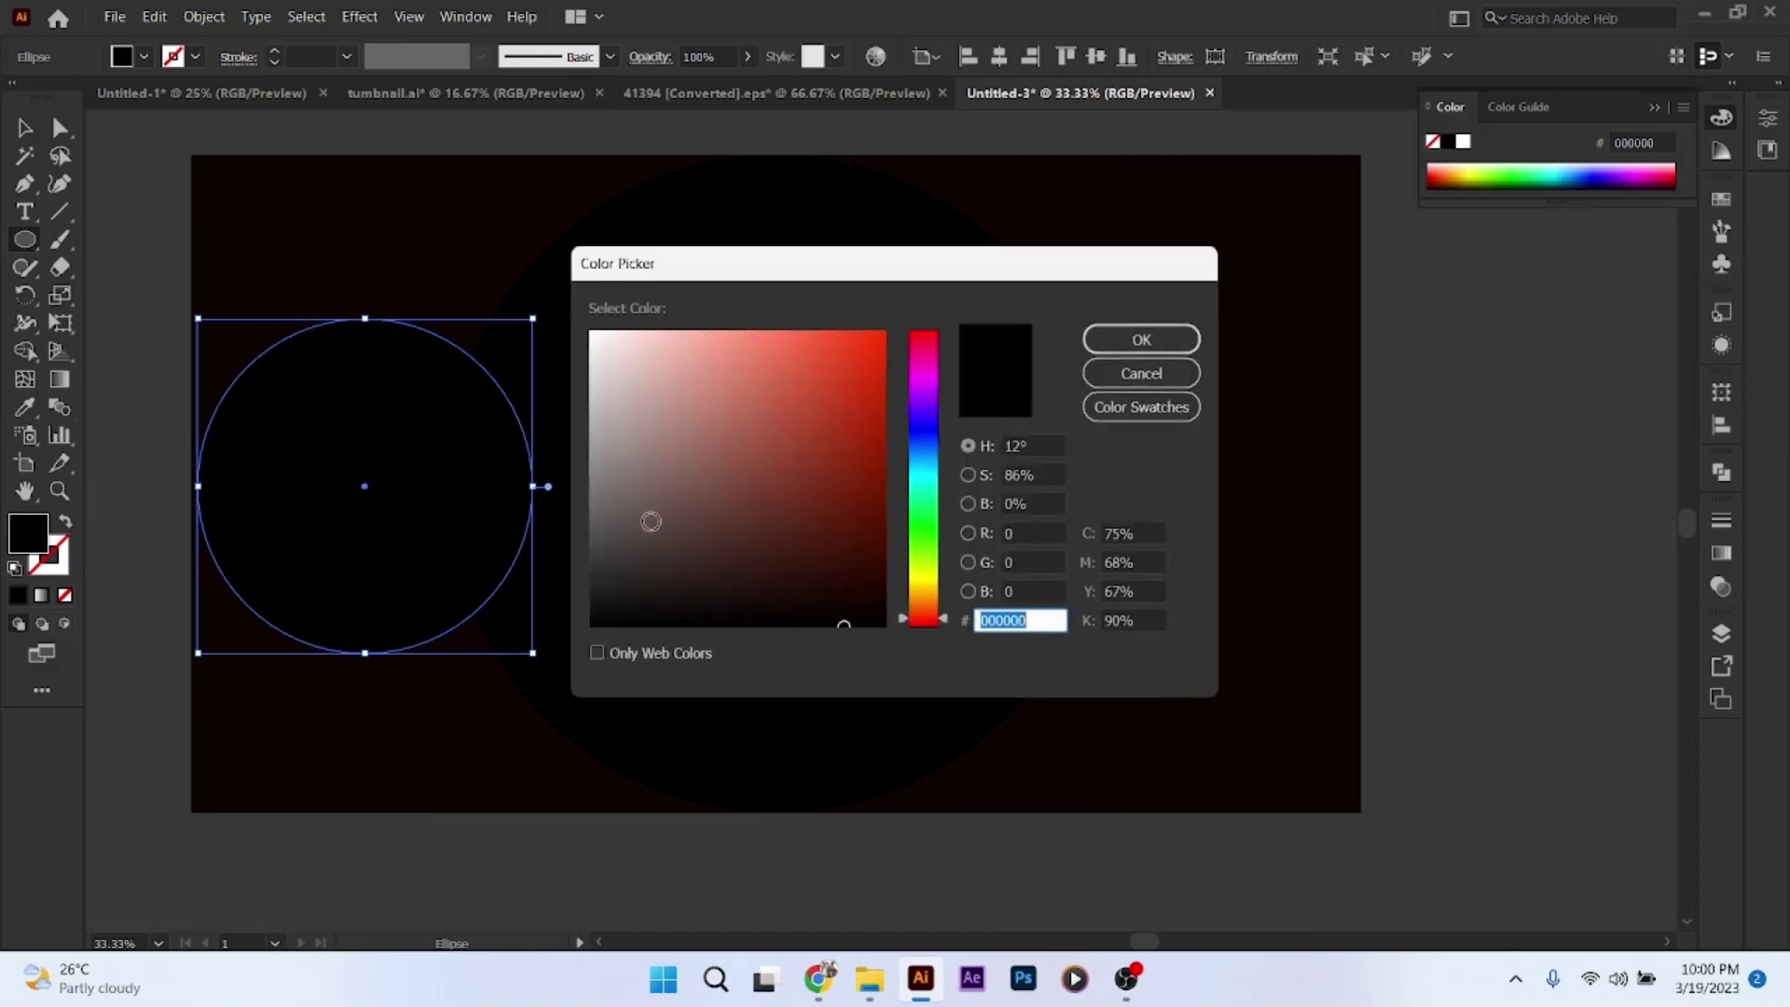
text(ffffff)
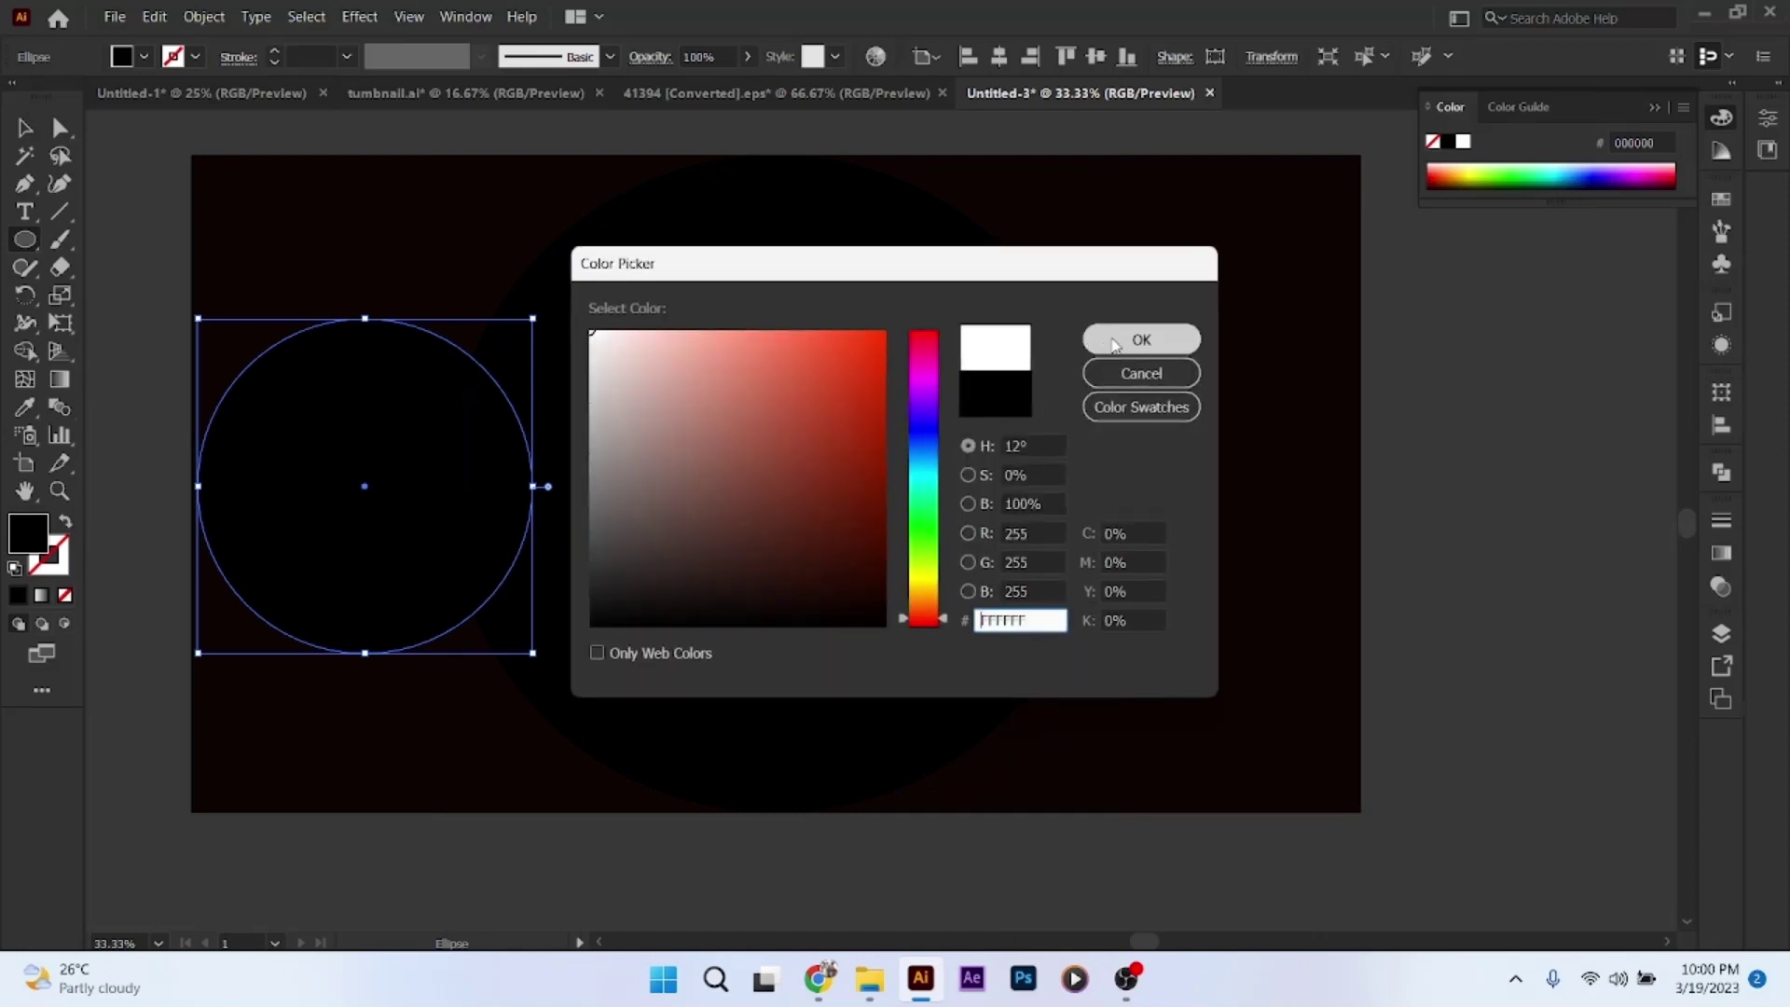
click(1112, 338)
click(998, 56)
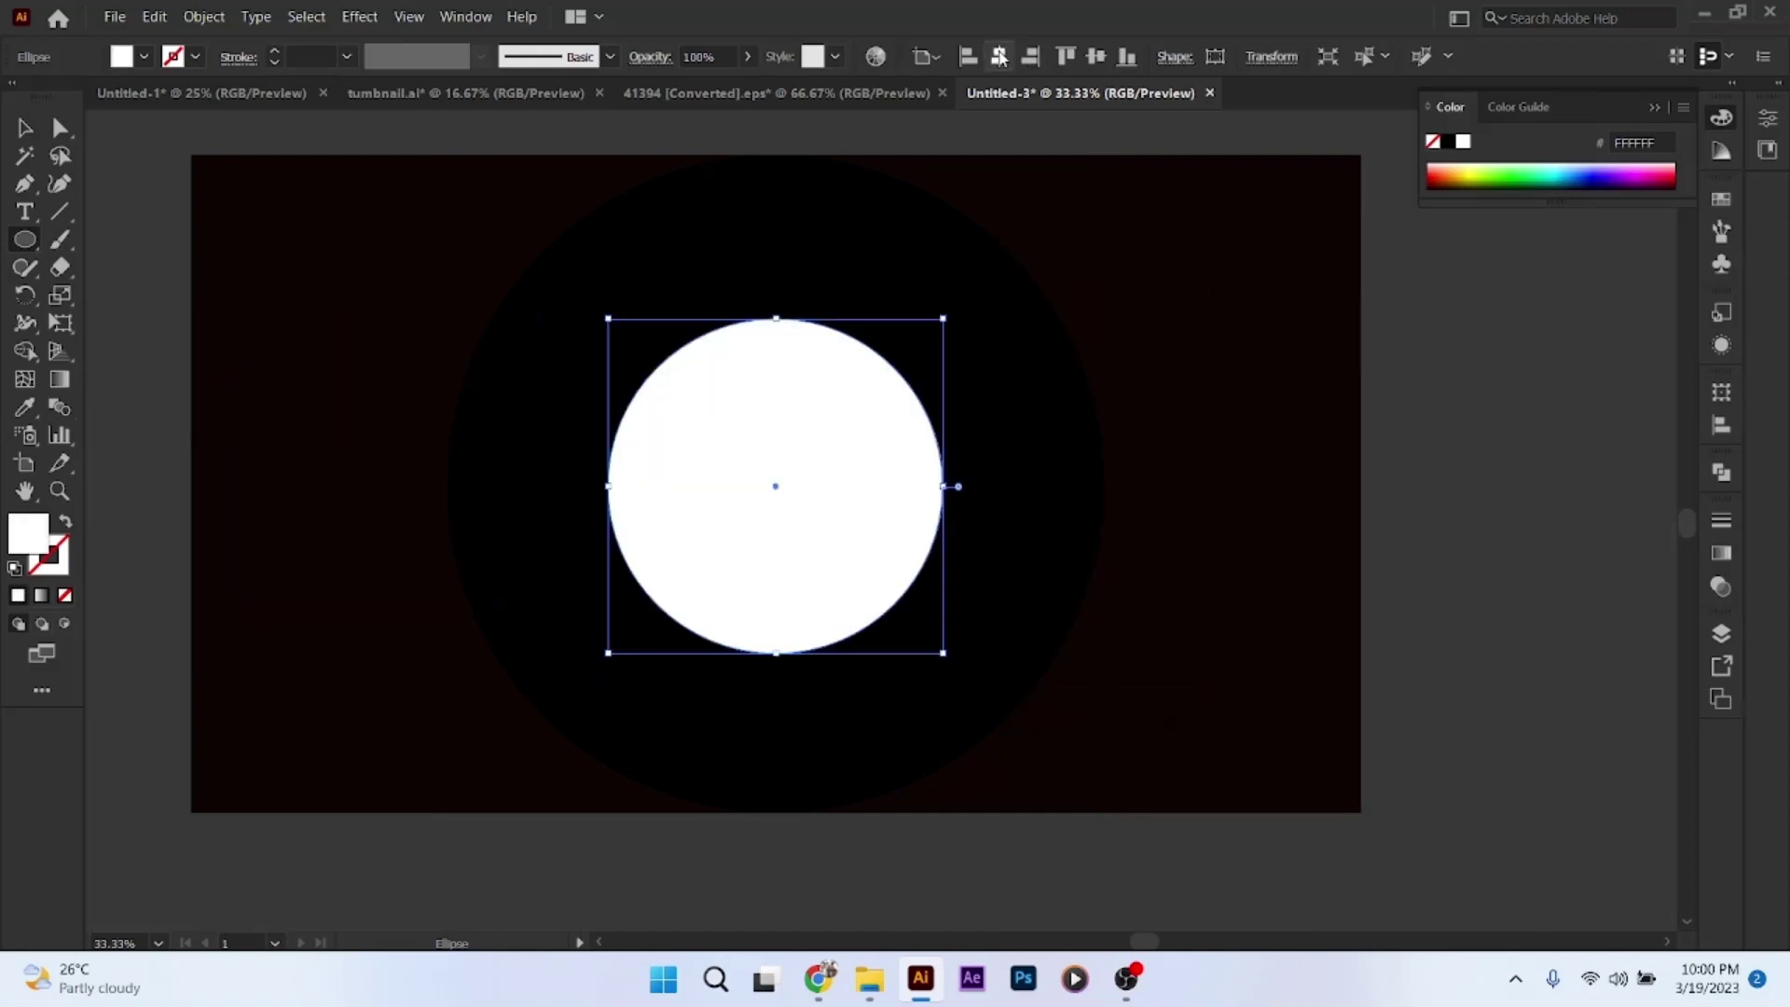
click(1094, 63)
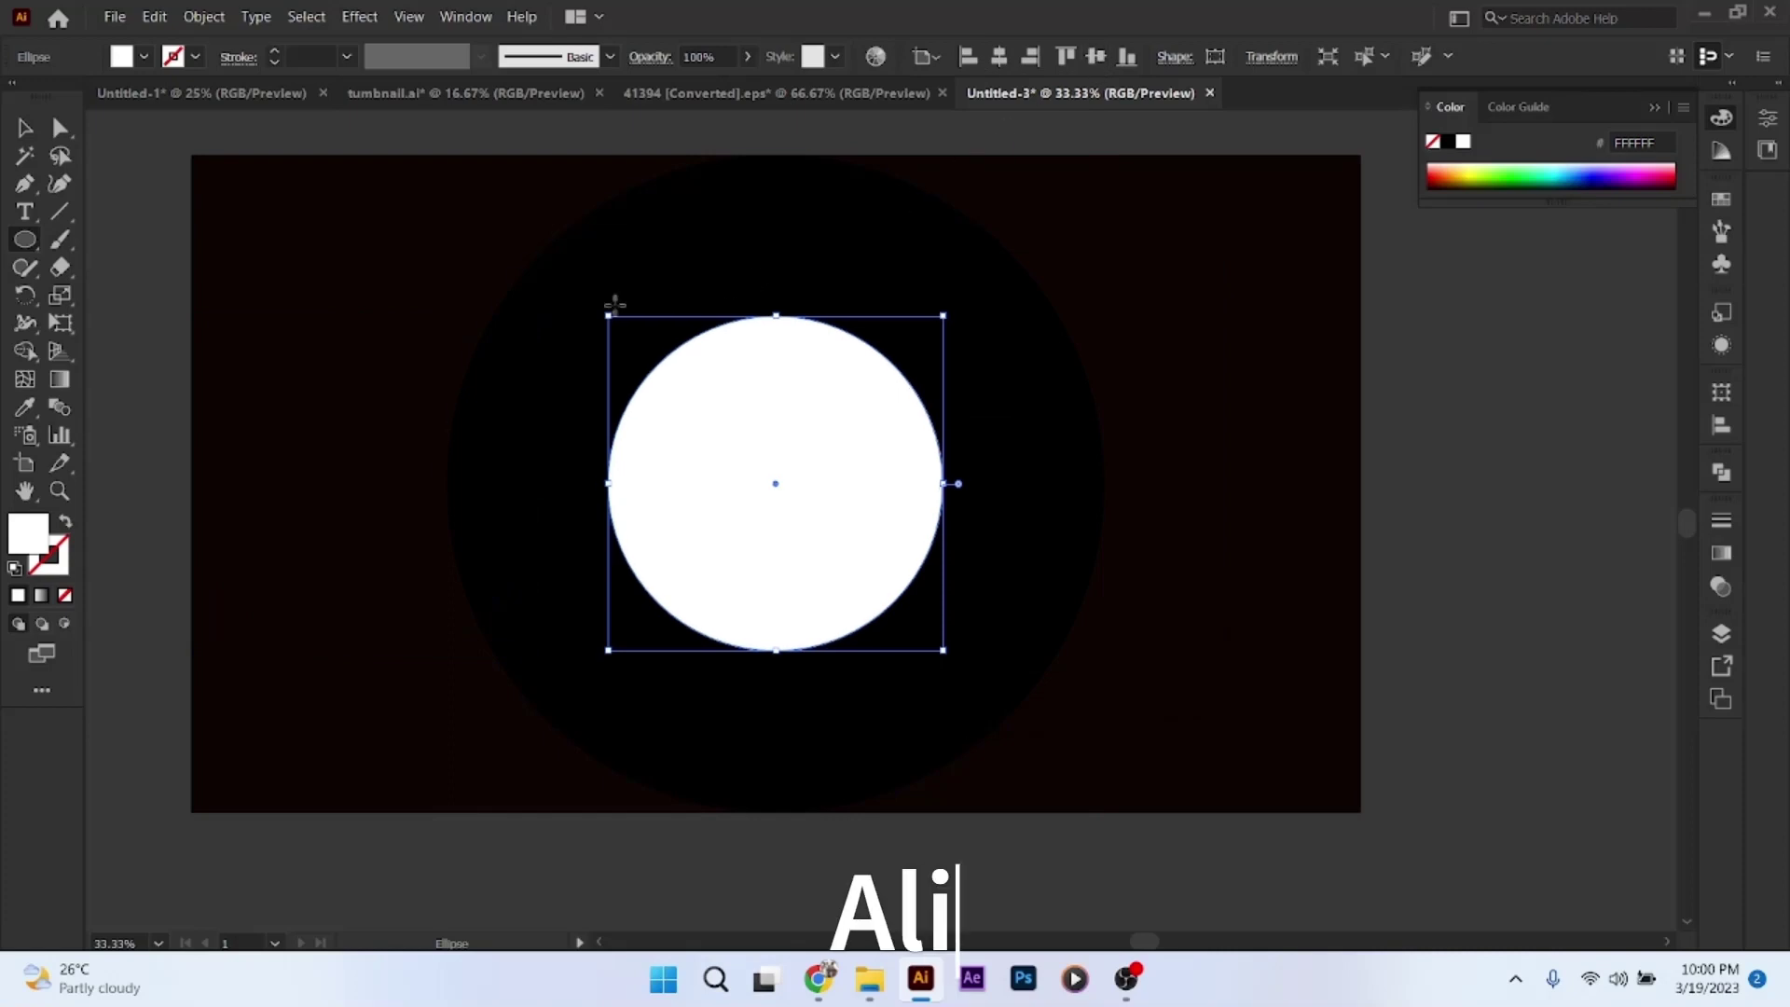
click(25, 128)
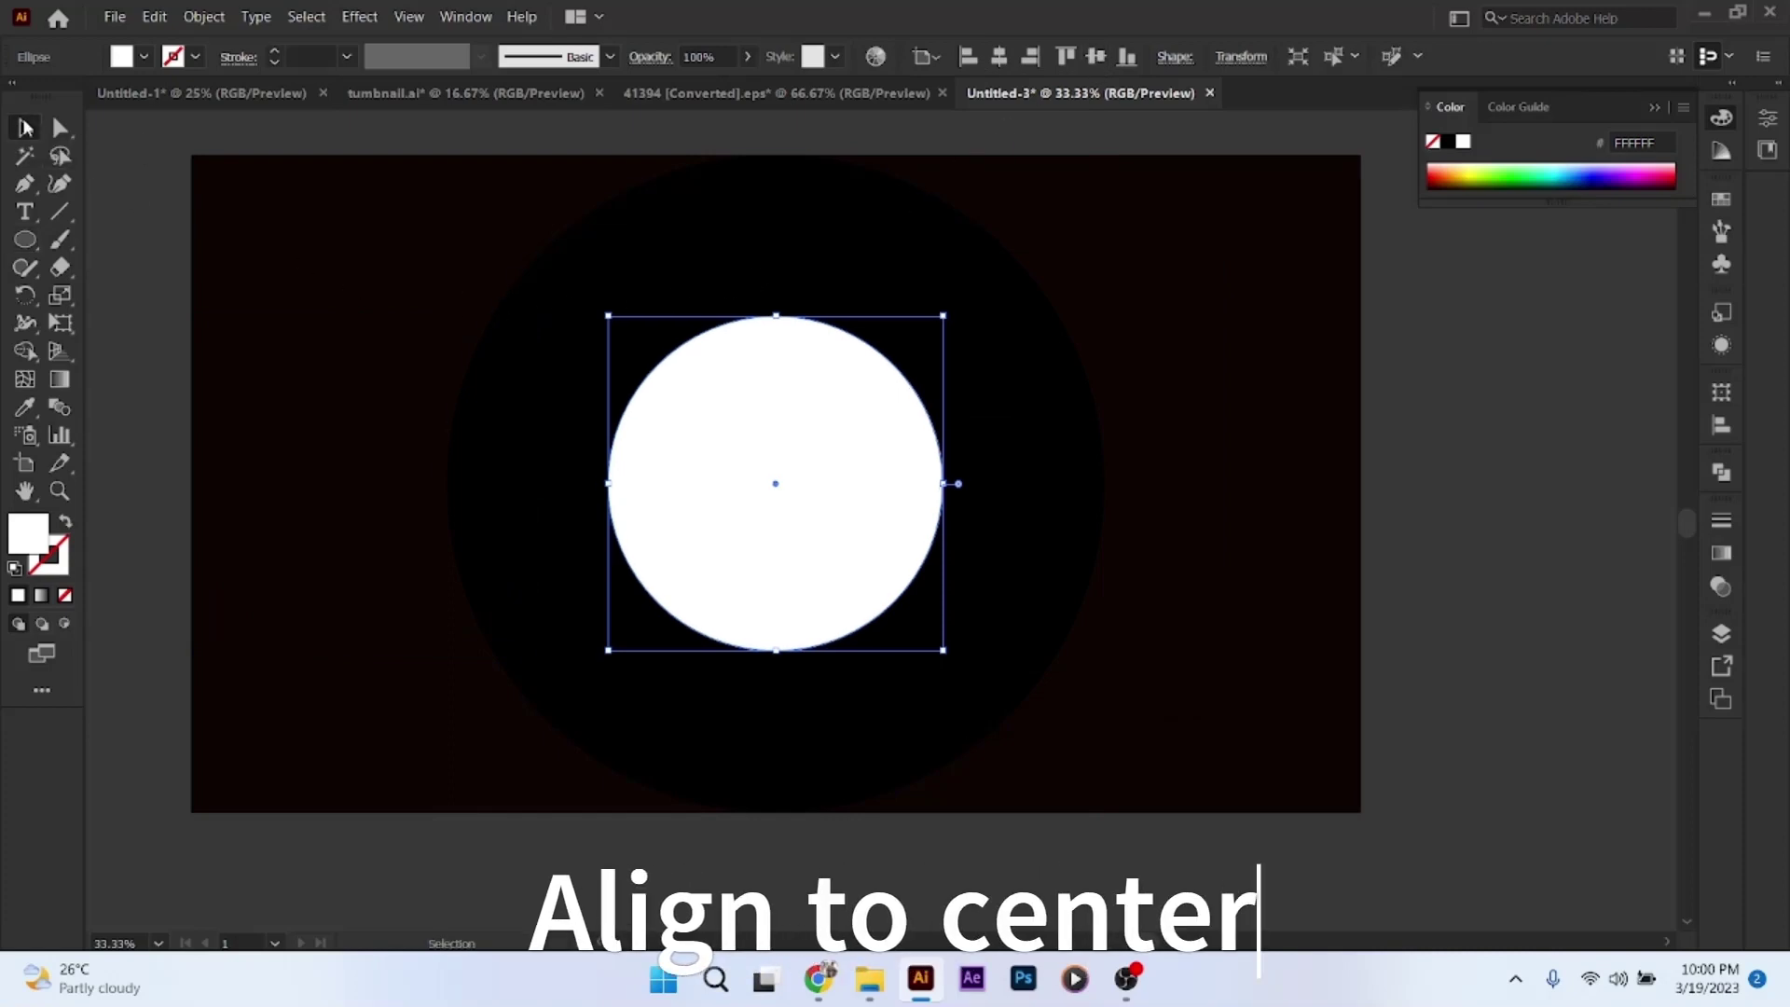
drag(307, 326, 961, 633)
Make a blend of the two circles with Specified Distance spacing of 2 px
click(205, 16)
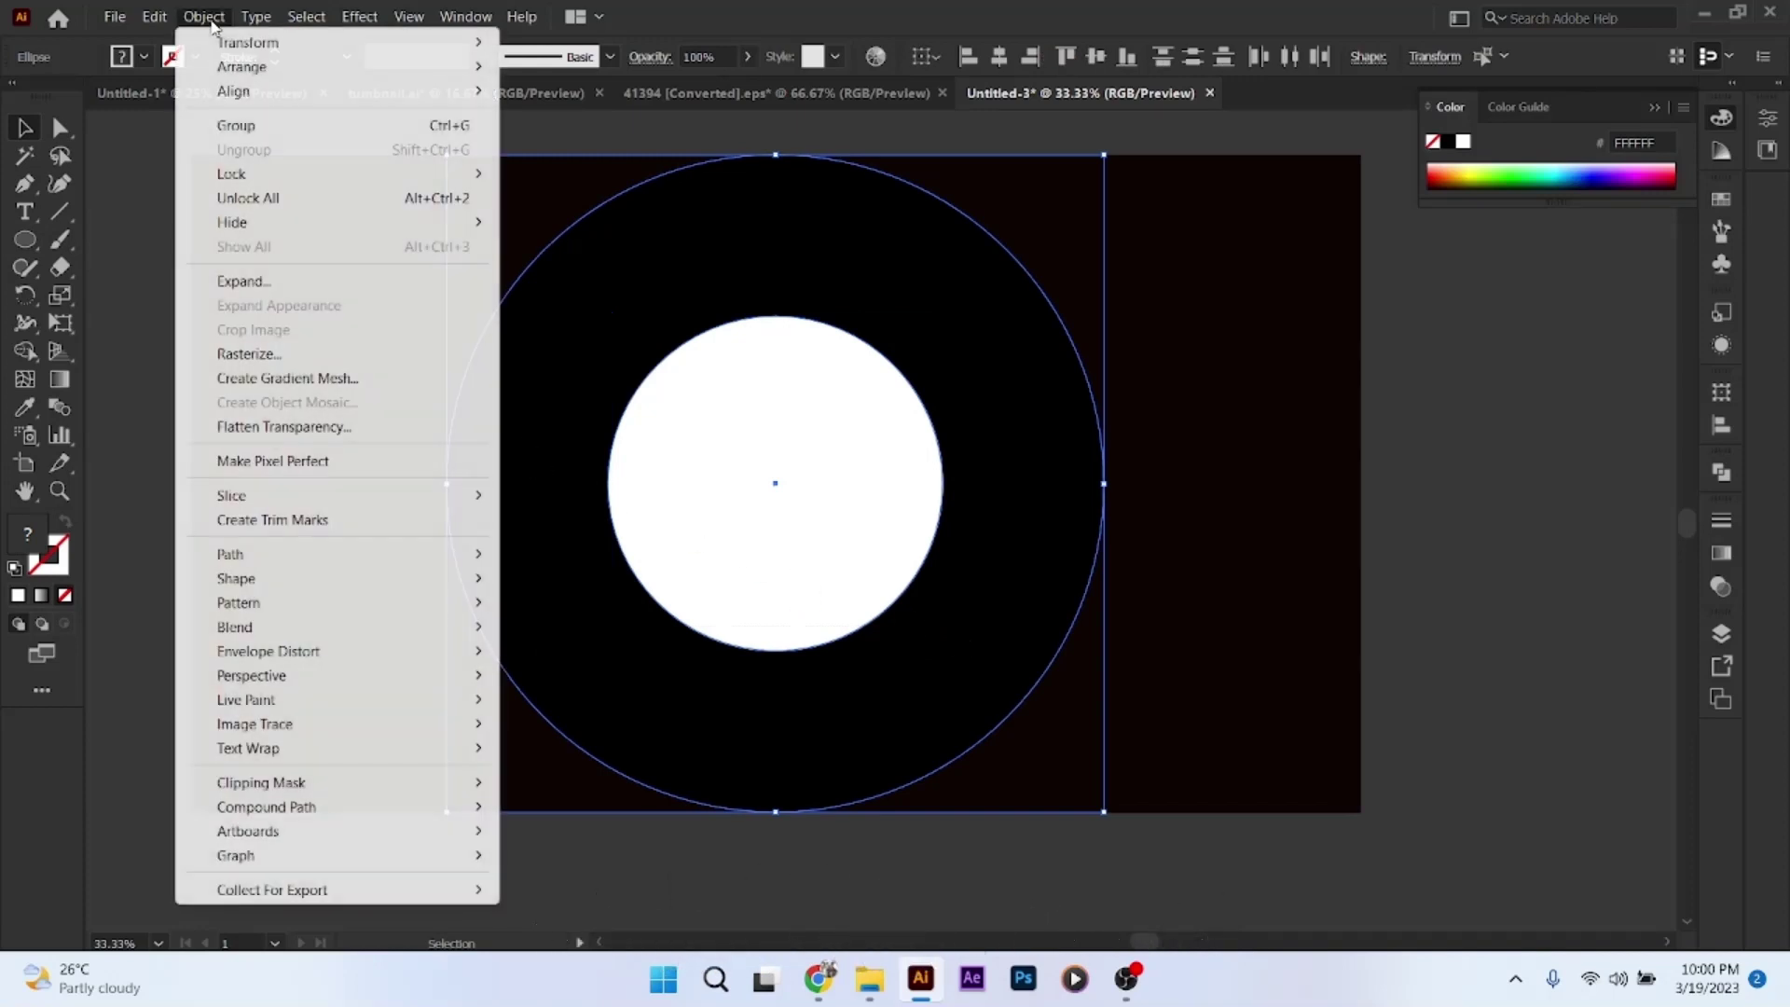
mouse_move(235, 626)
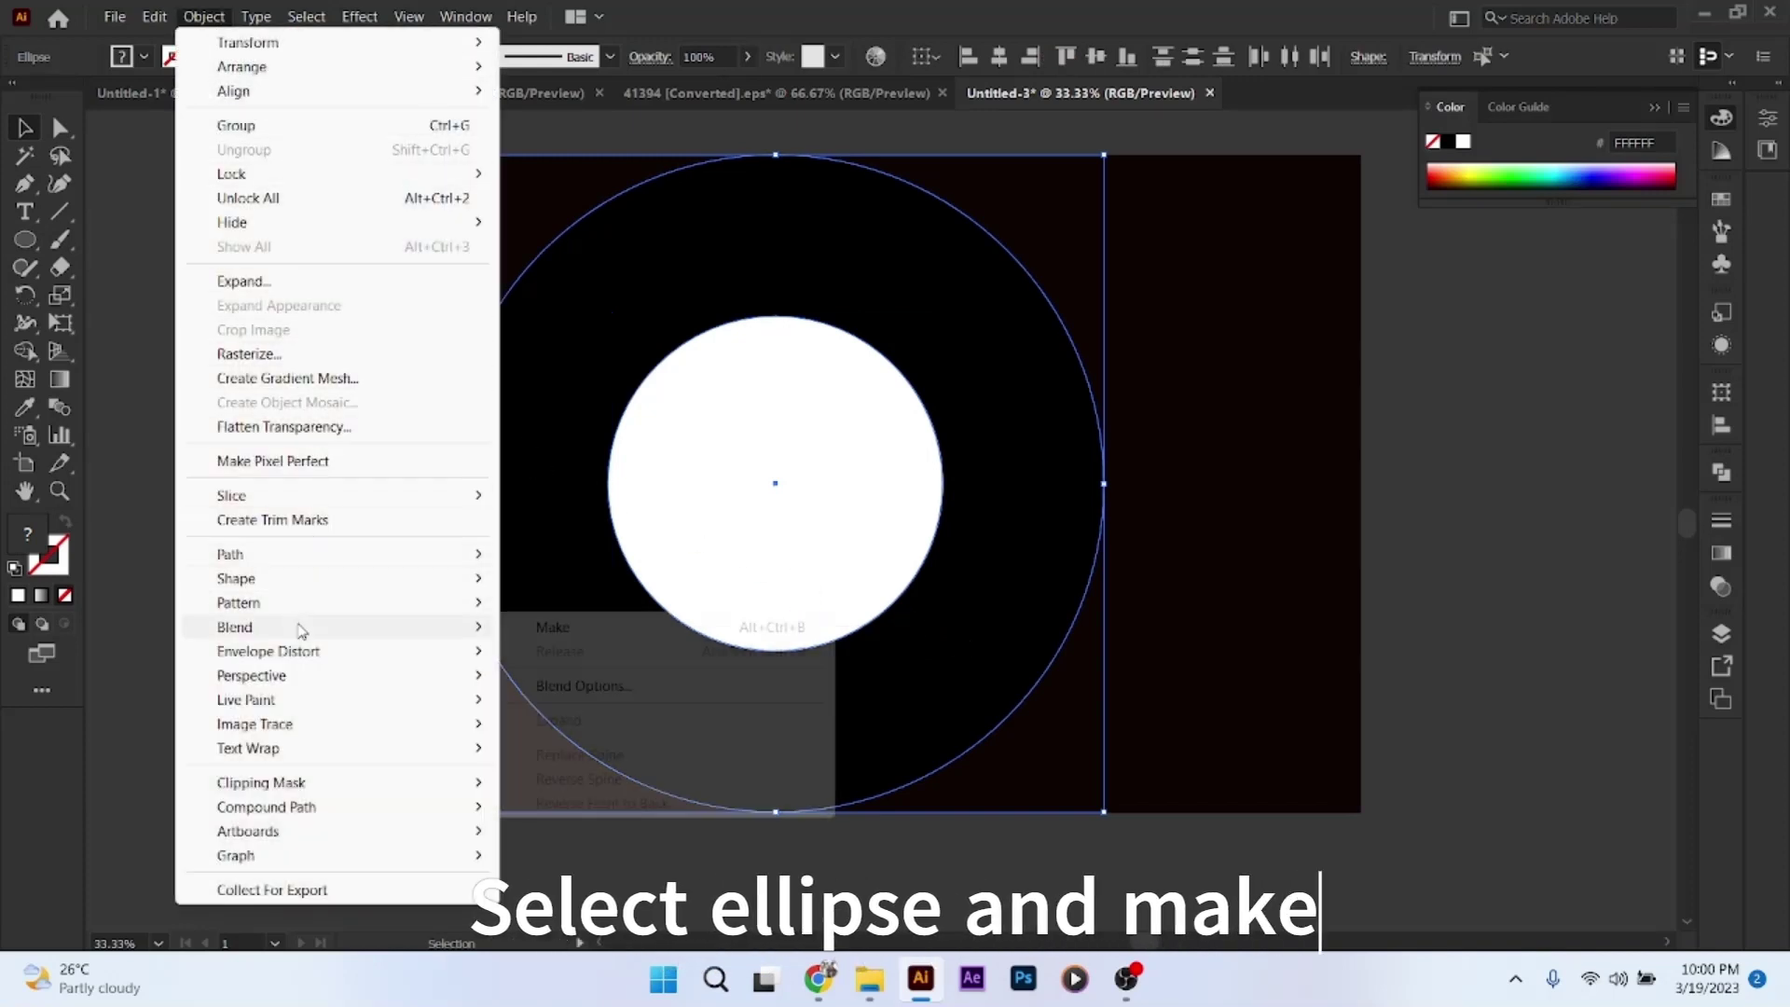
click(541, 626)
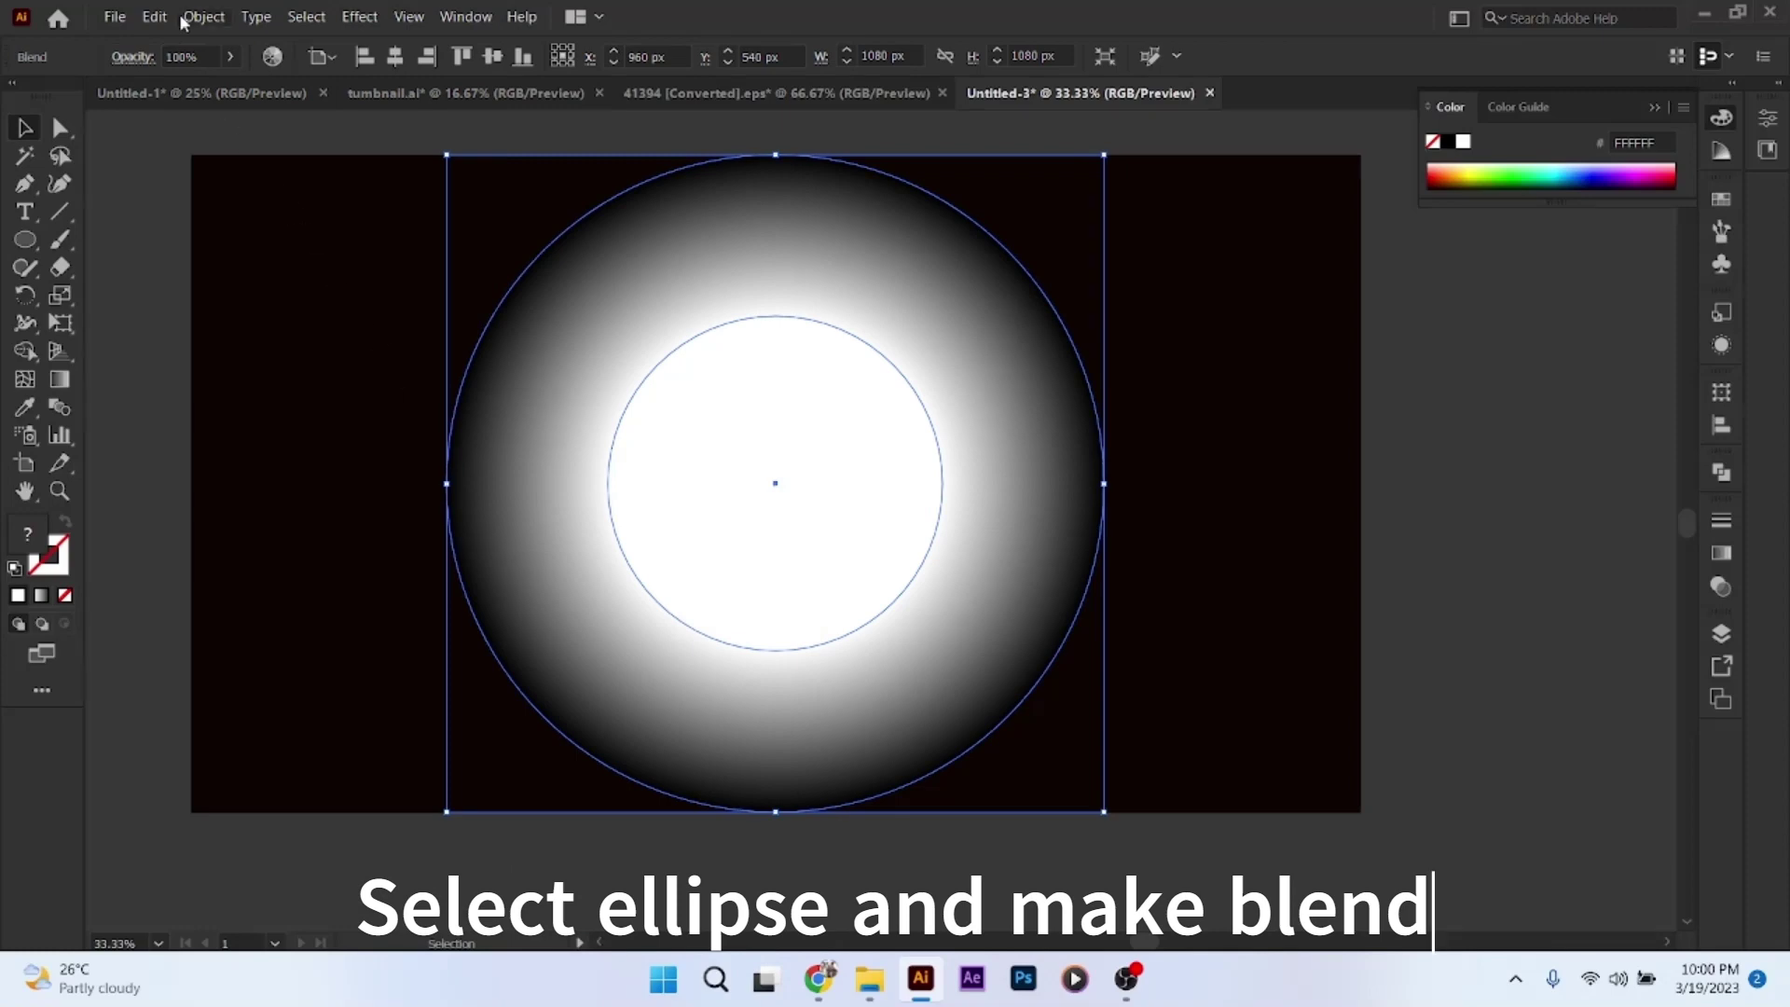
click(205, 17)
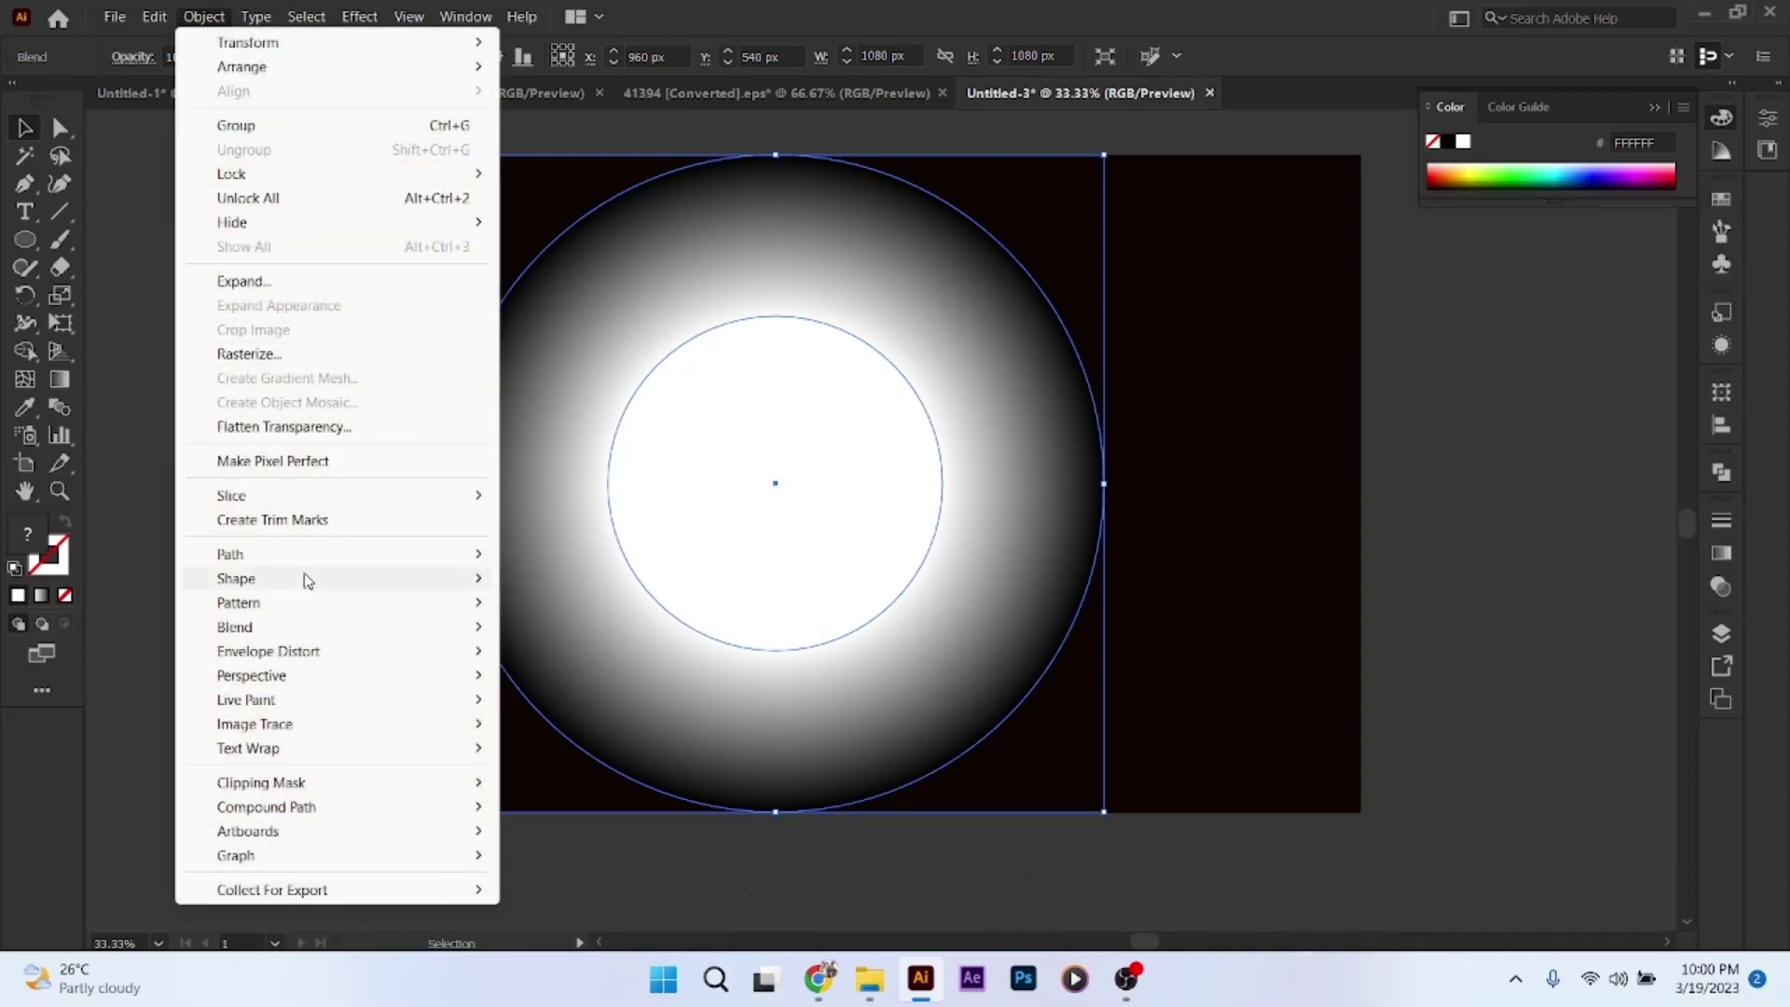
mouse_move(235, 626)
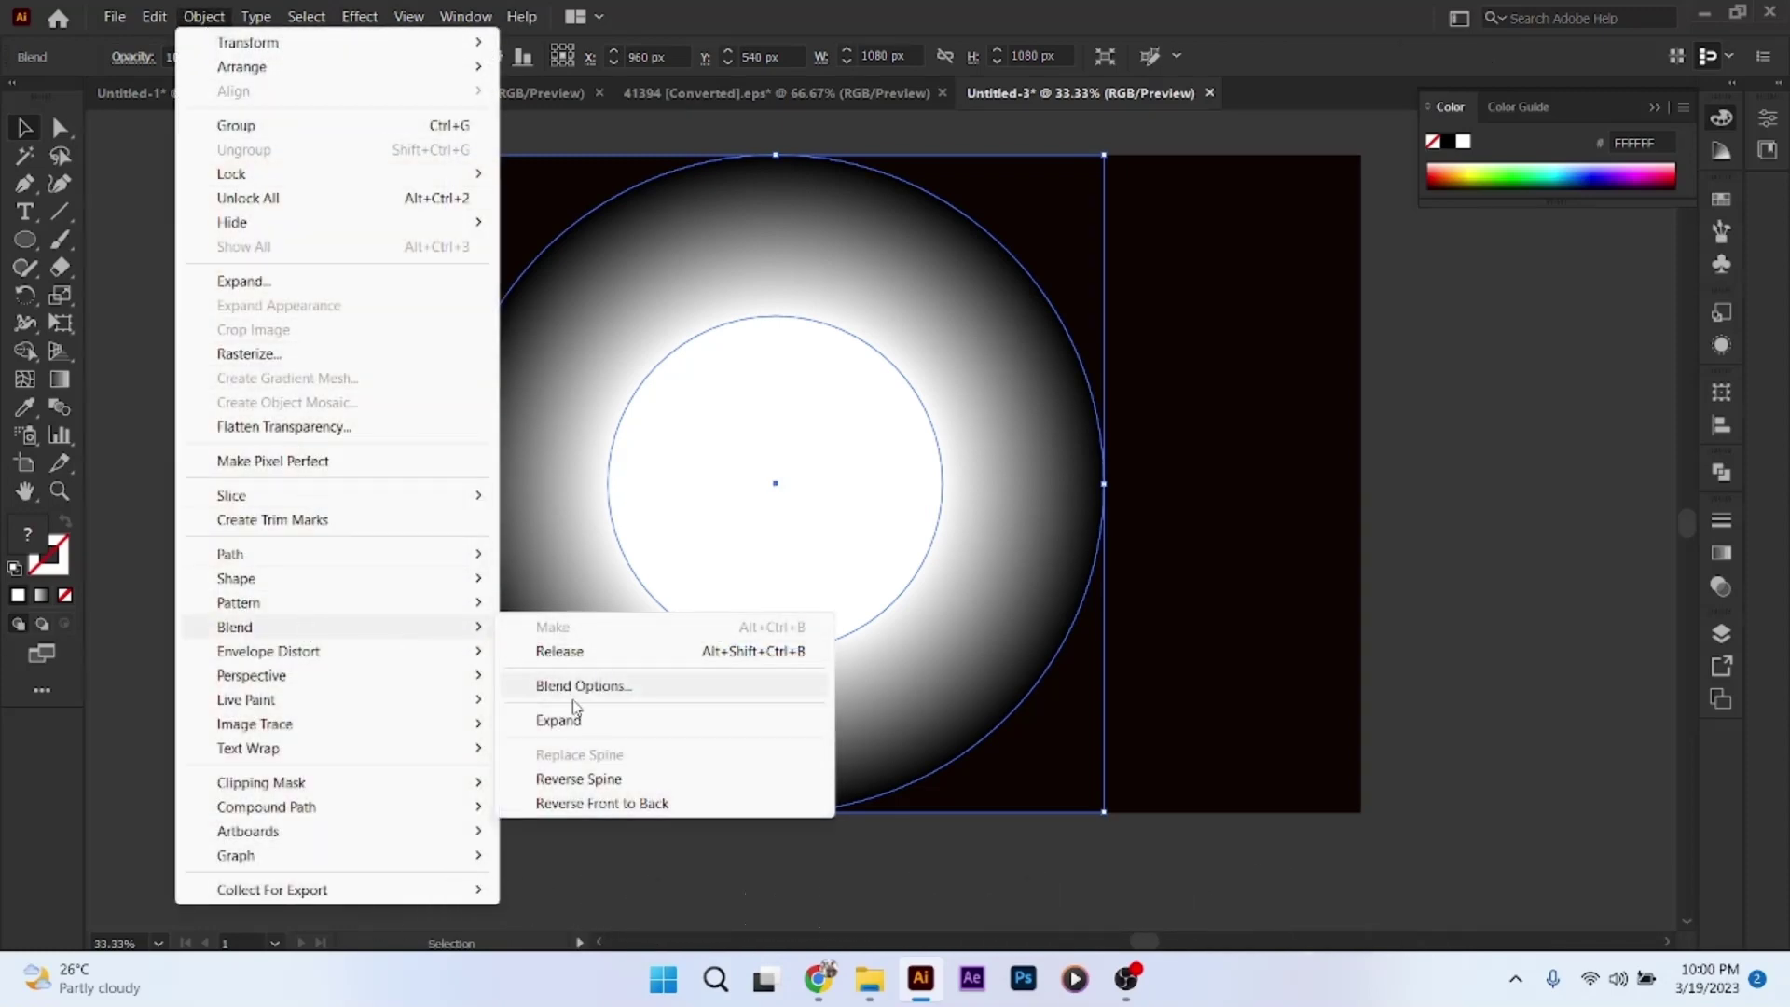
click(583, 686)
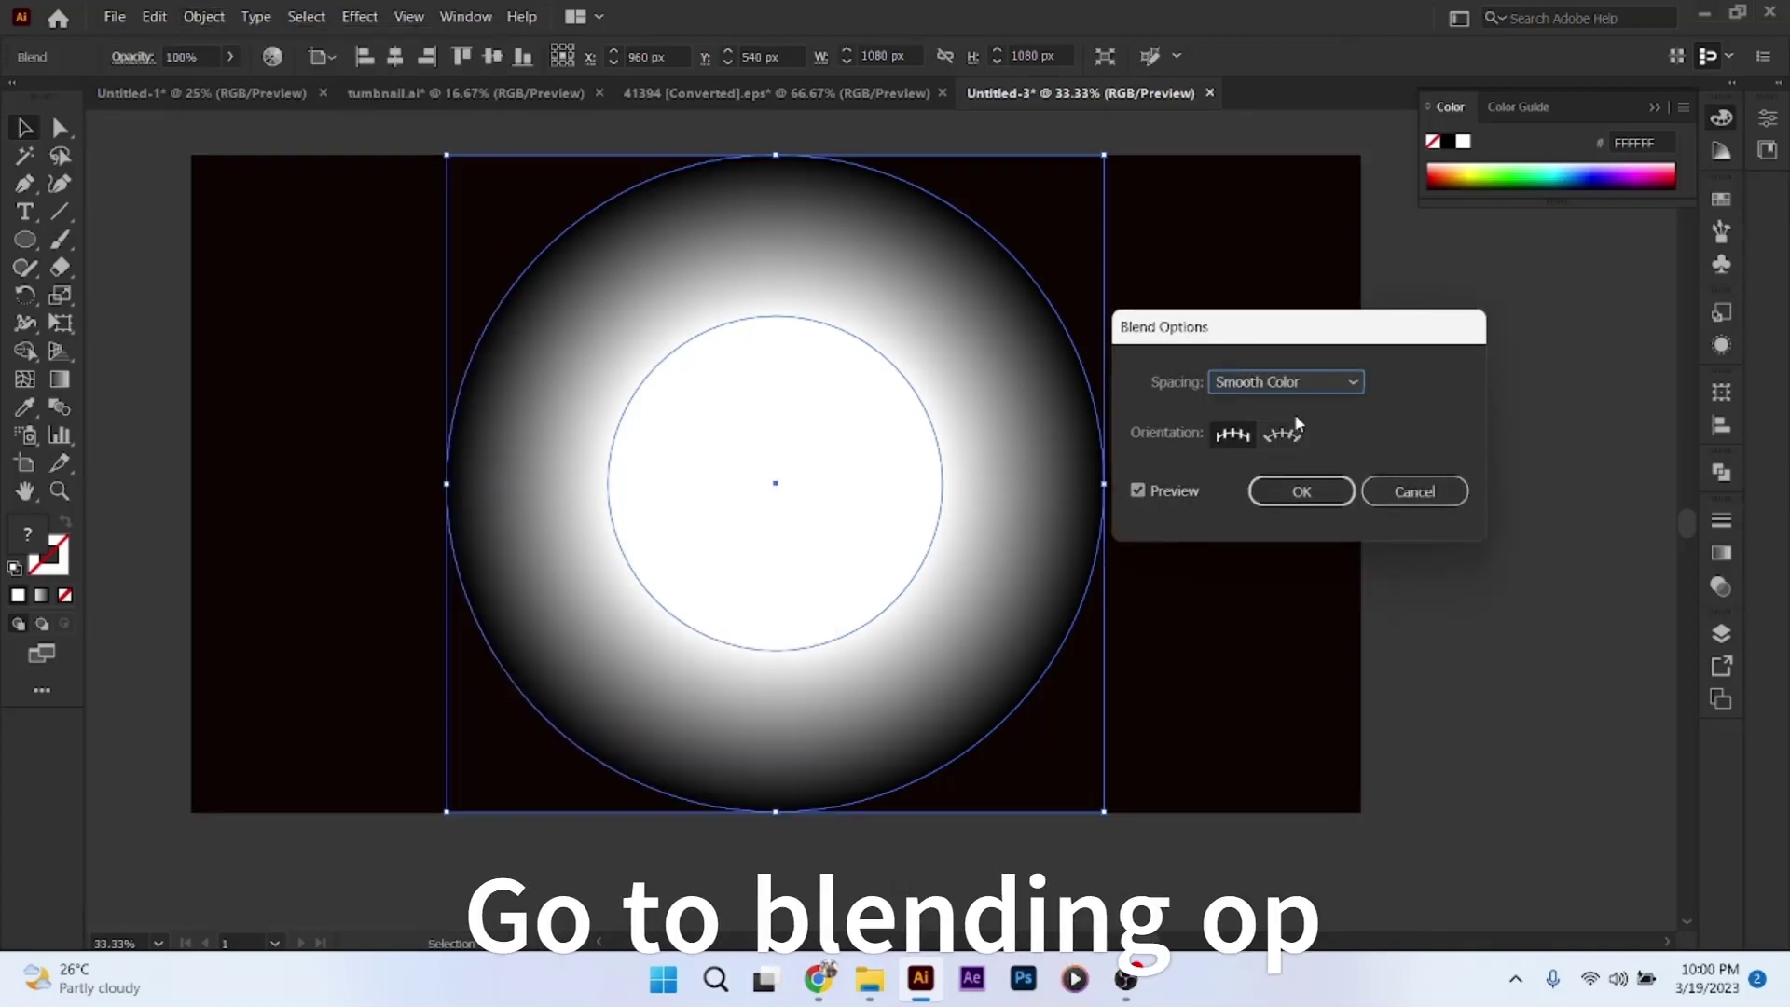
click(1305, 381)
click(1294, 458)
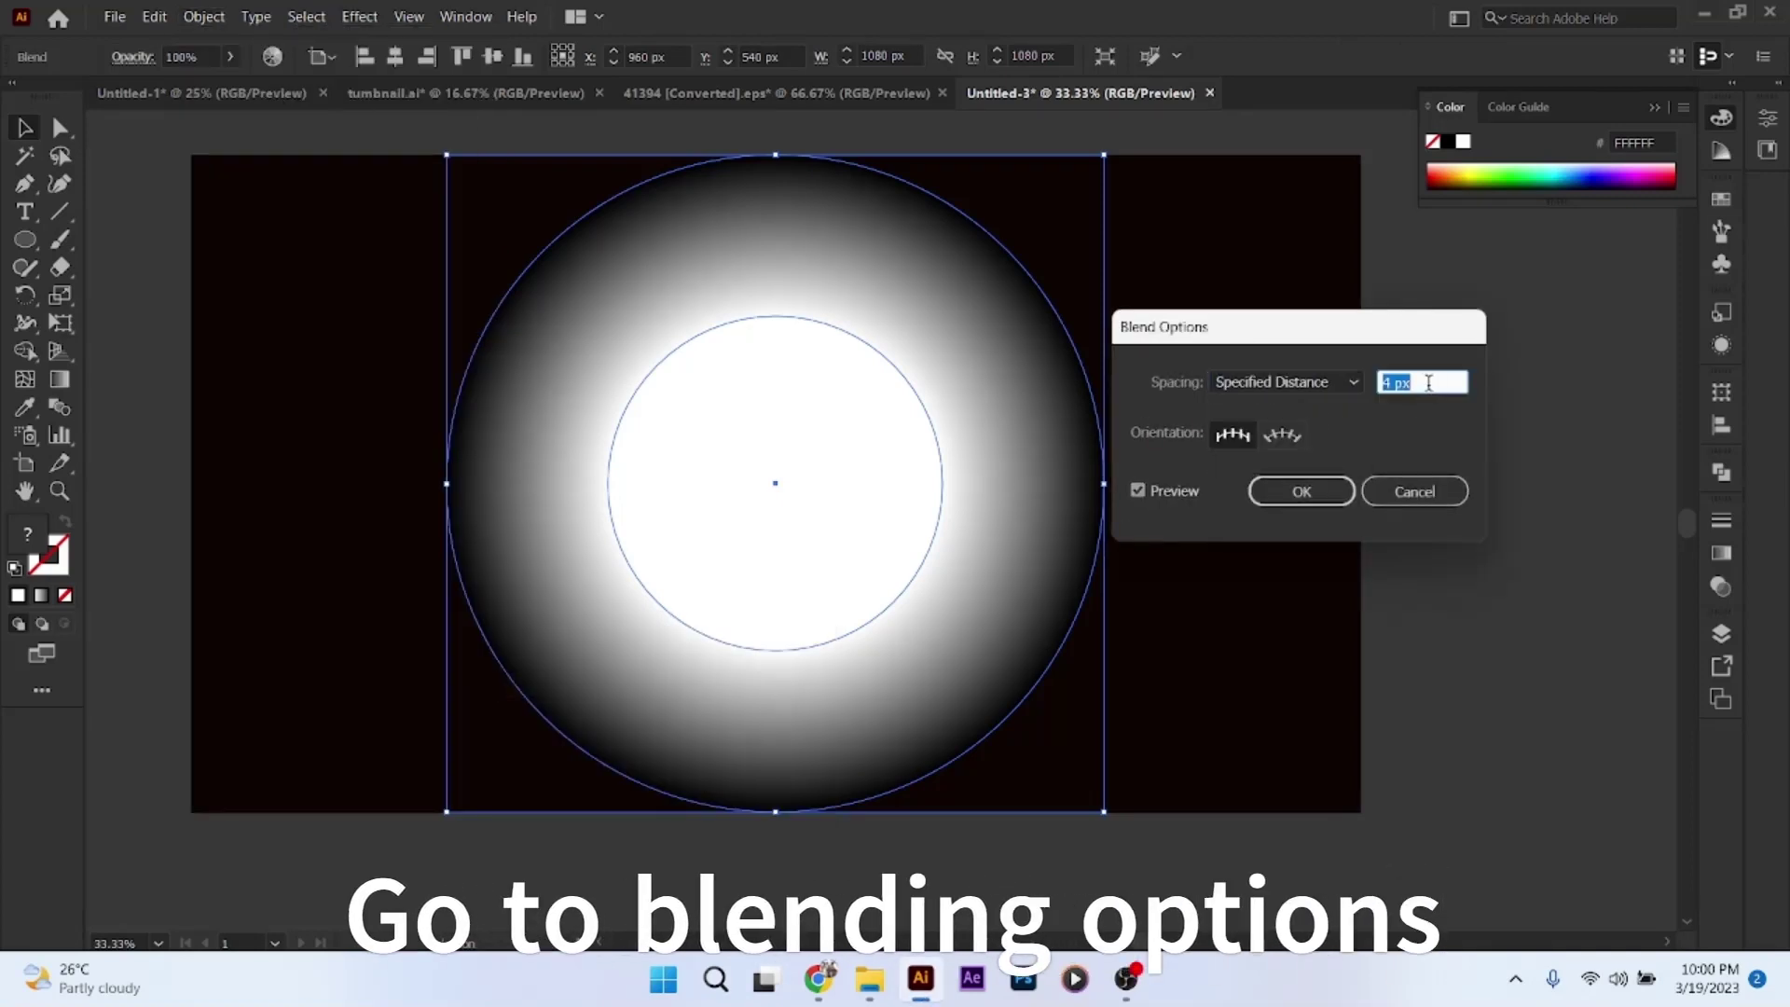
text(2)
click(1324, 501)
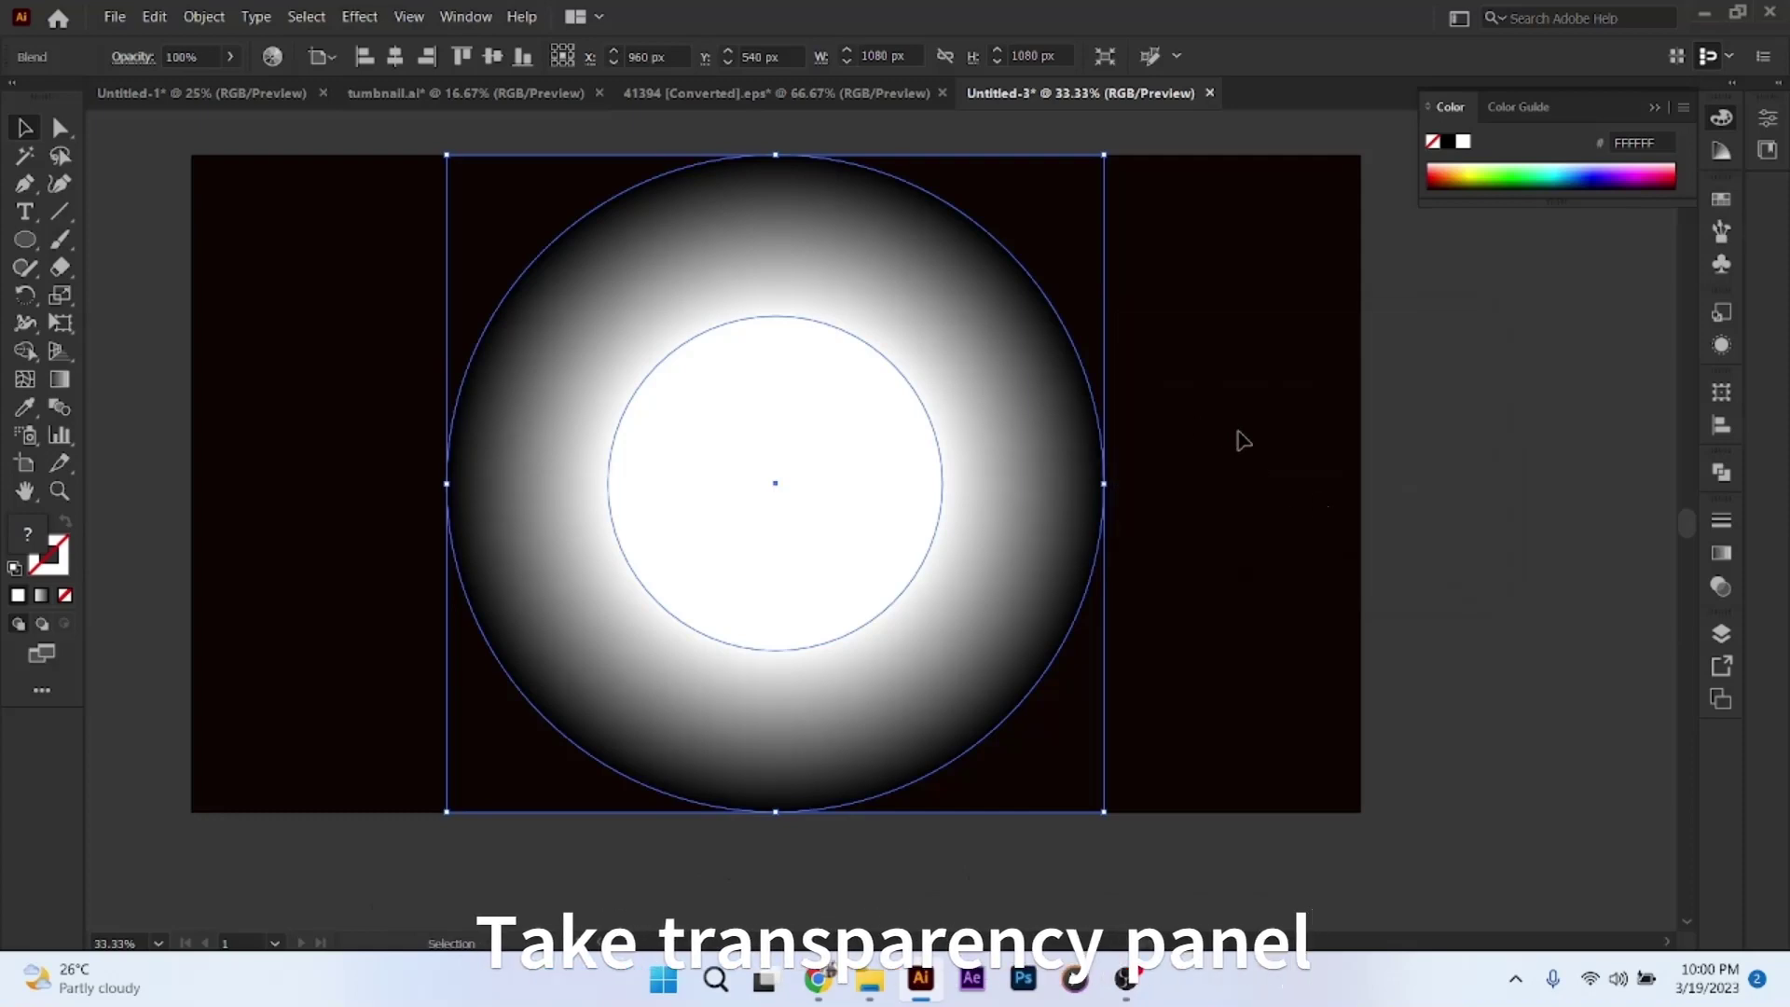
Set the blended glow's Transparency blending mode to Color Dodge, then deselect it
click(1243, 440)
click(709, 345)
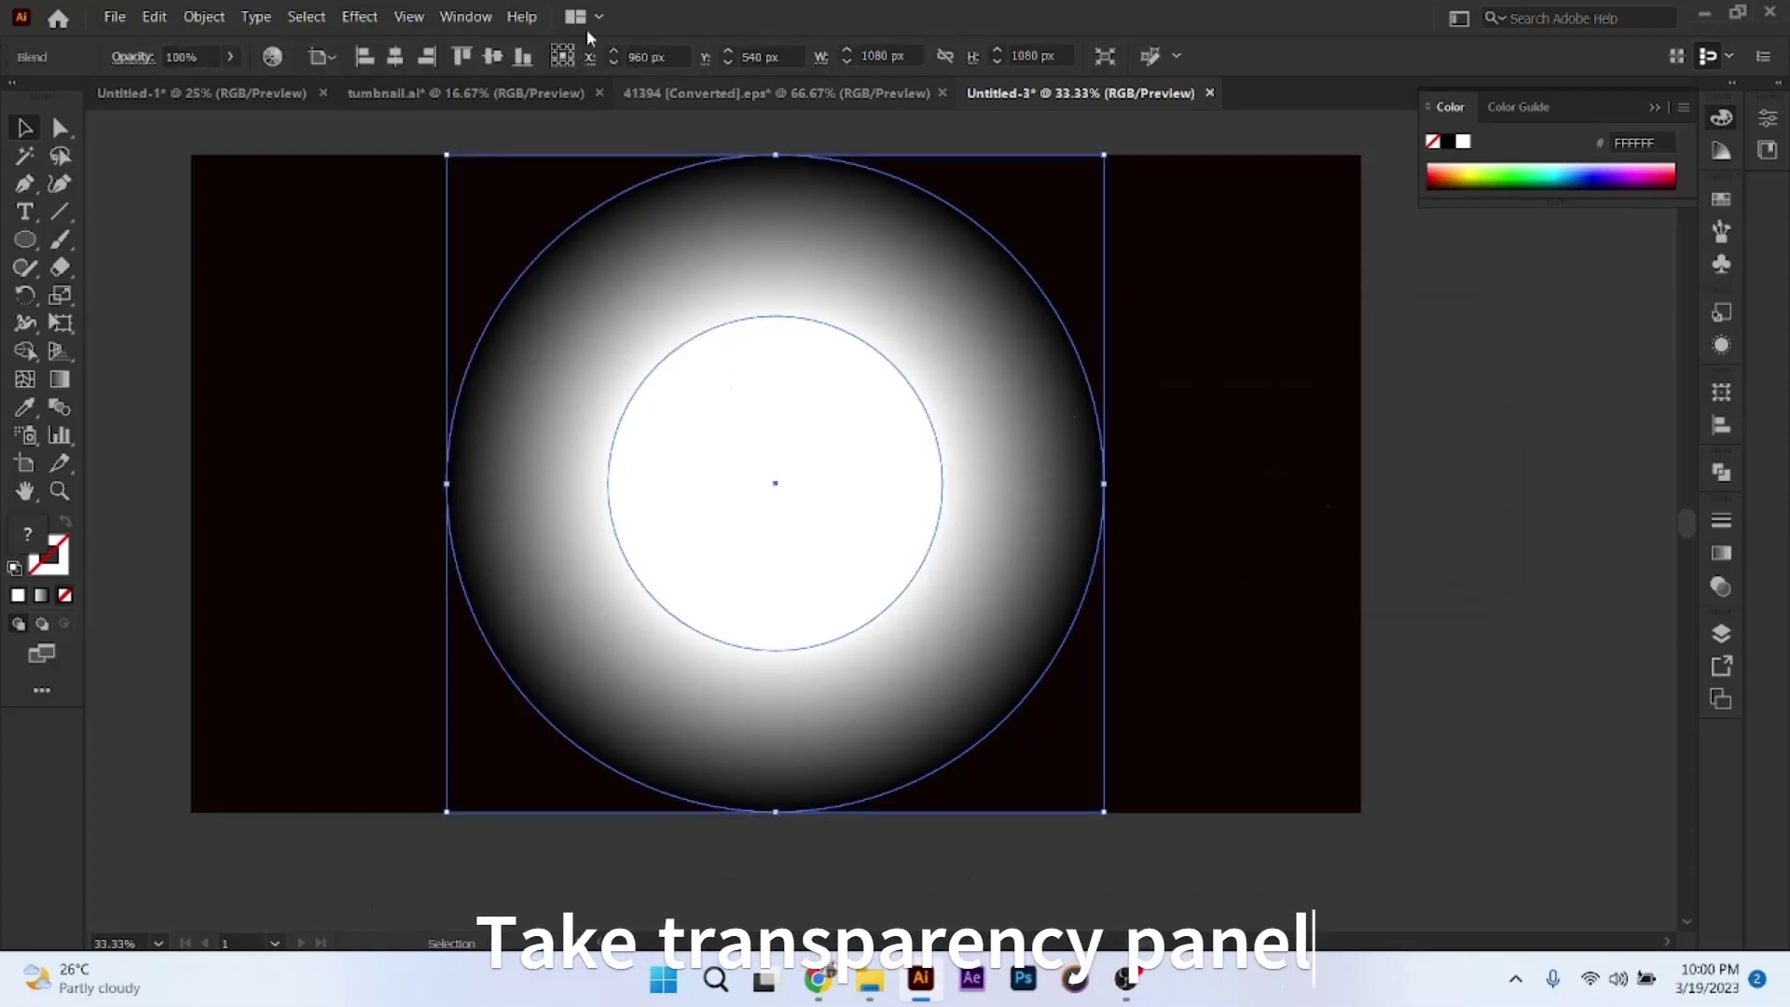
click(462, 17)
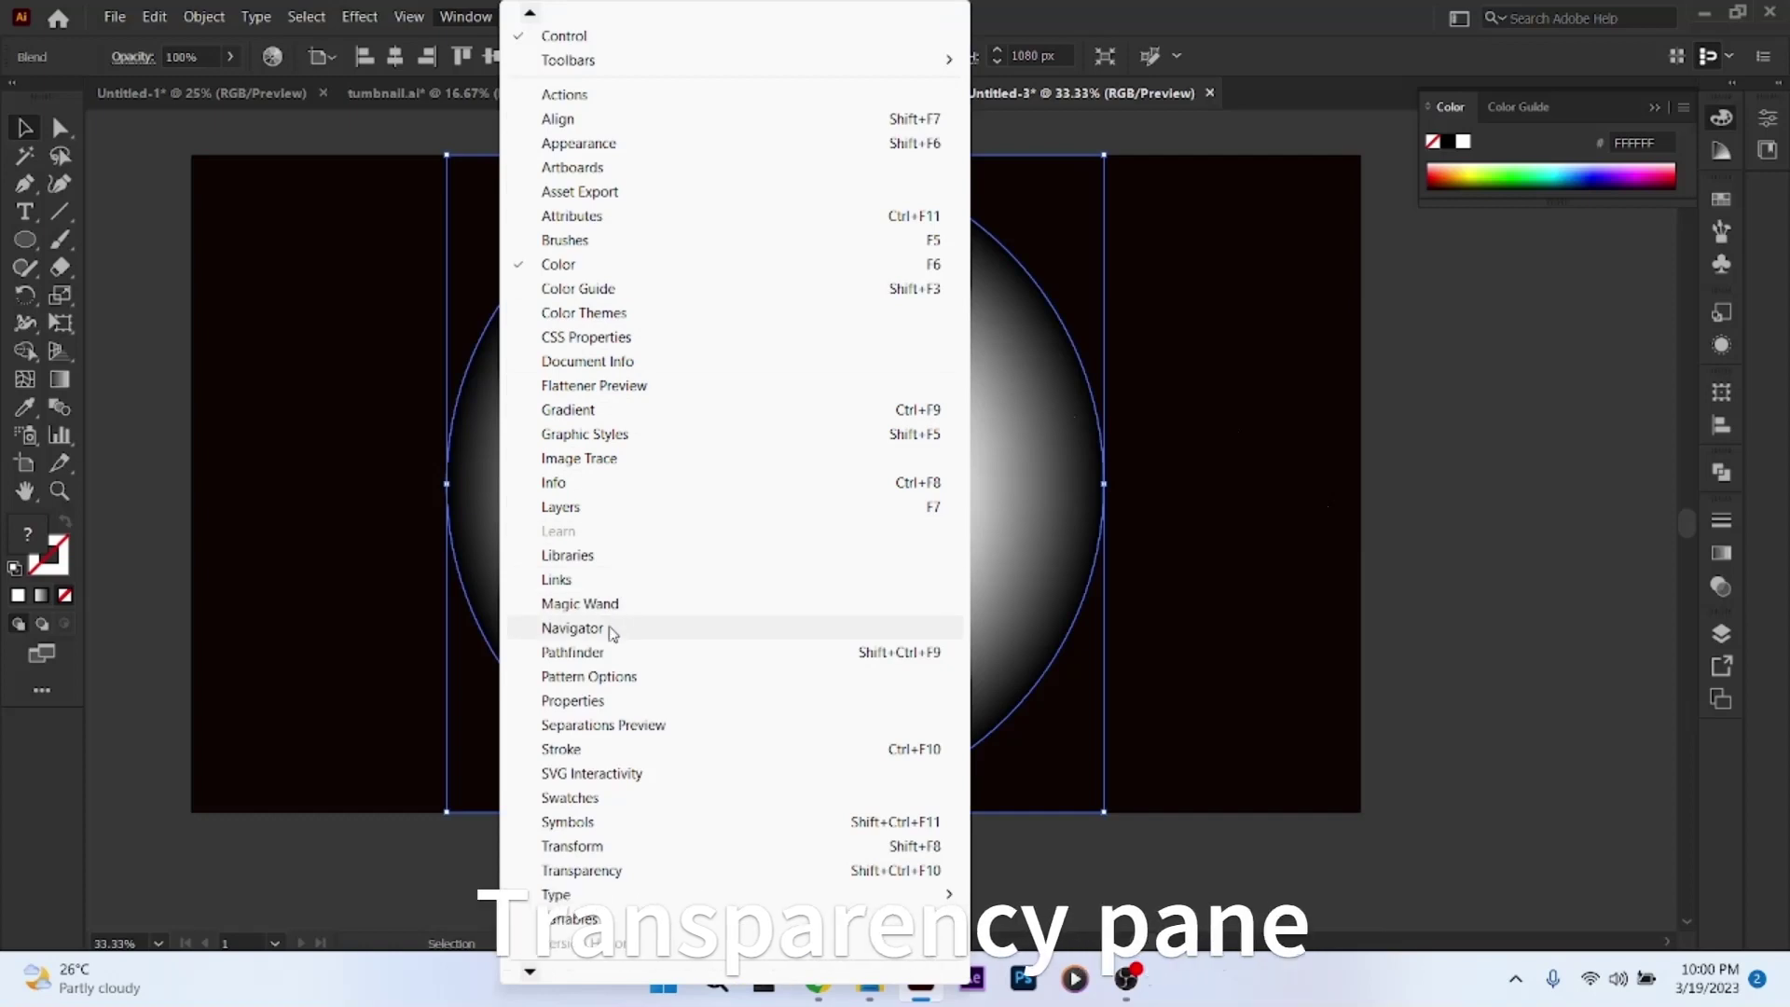
click(599, 871)
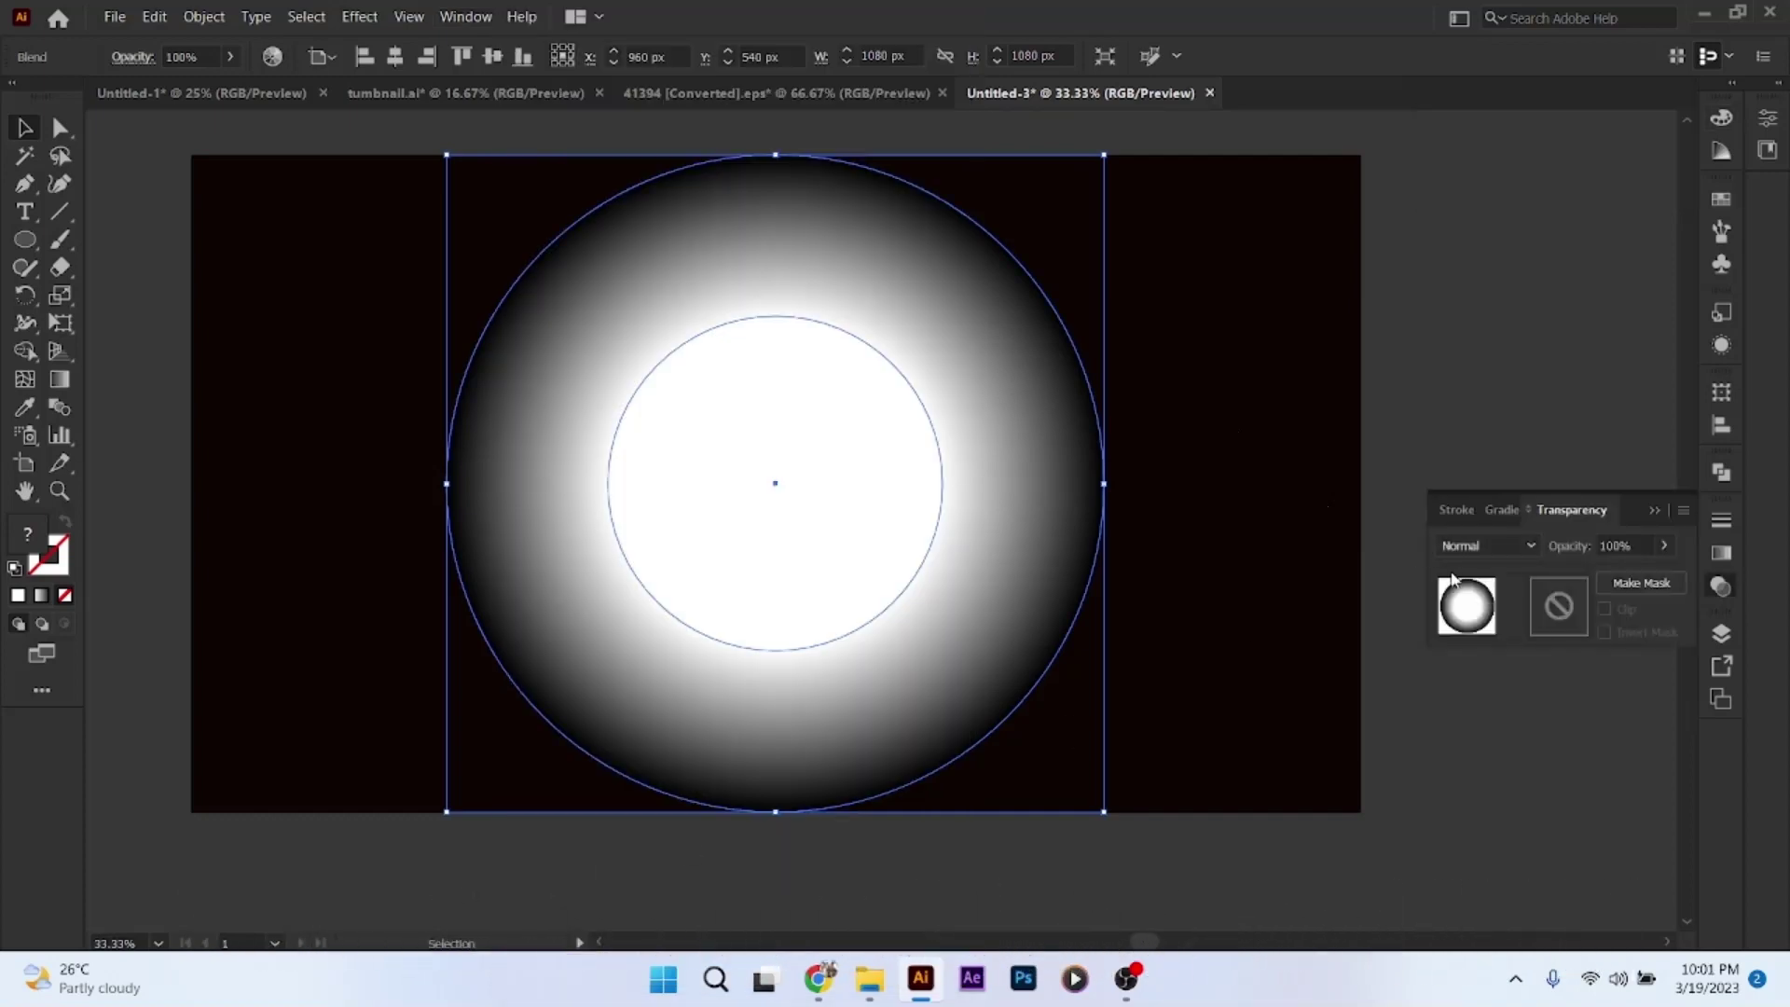
click(1496, 548)
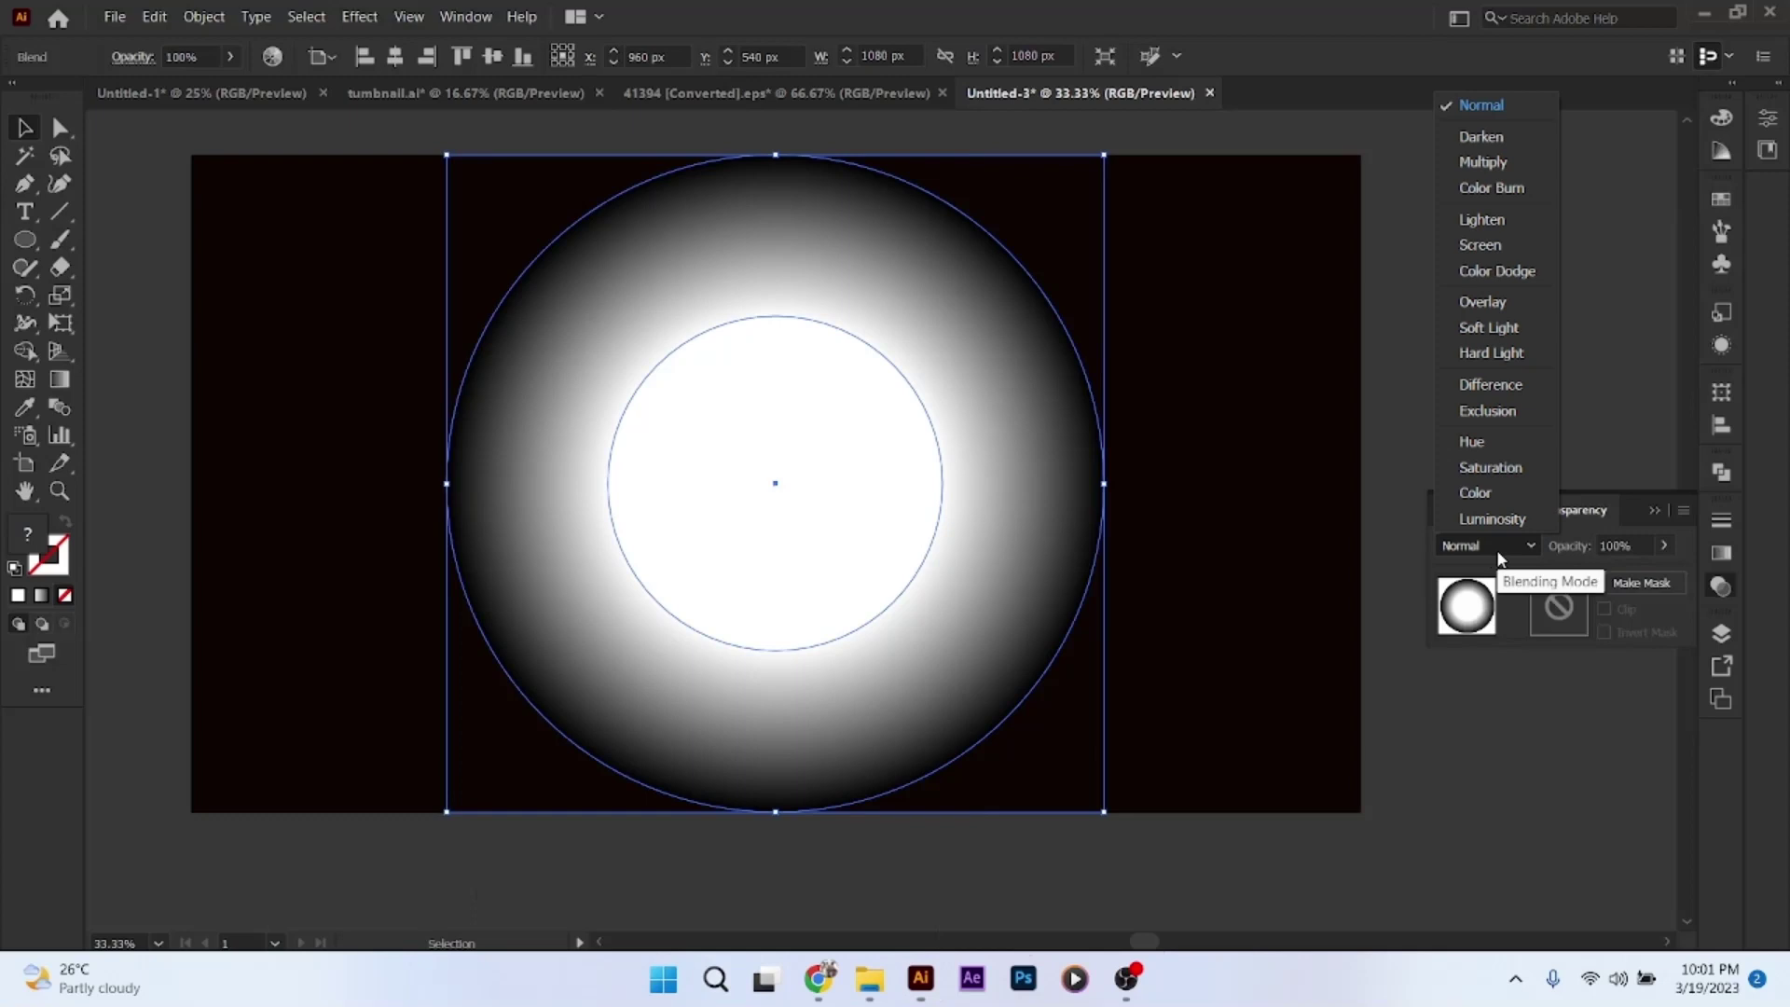
click(1484, 274)
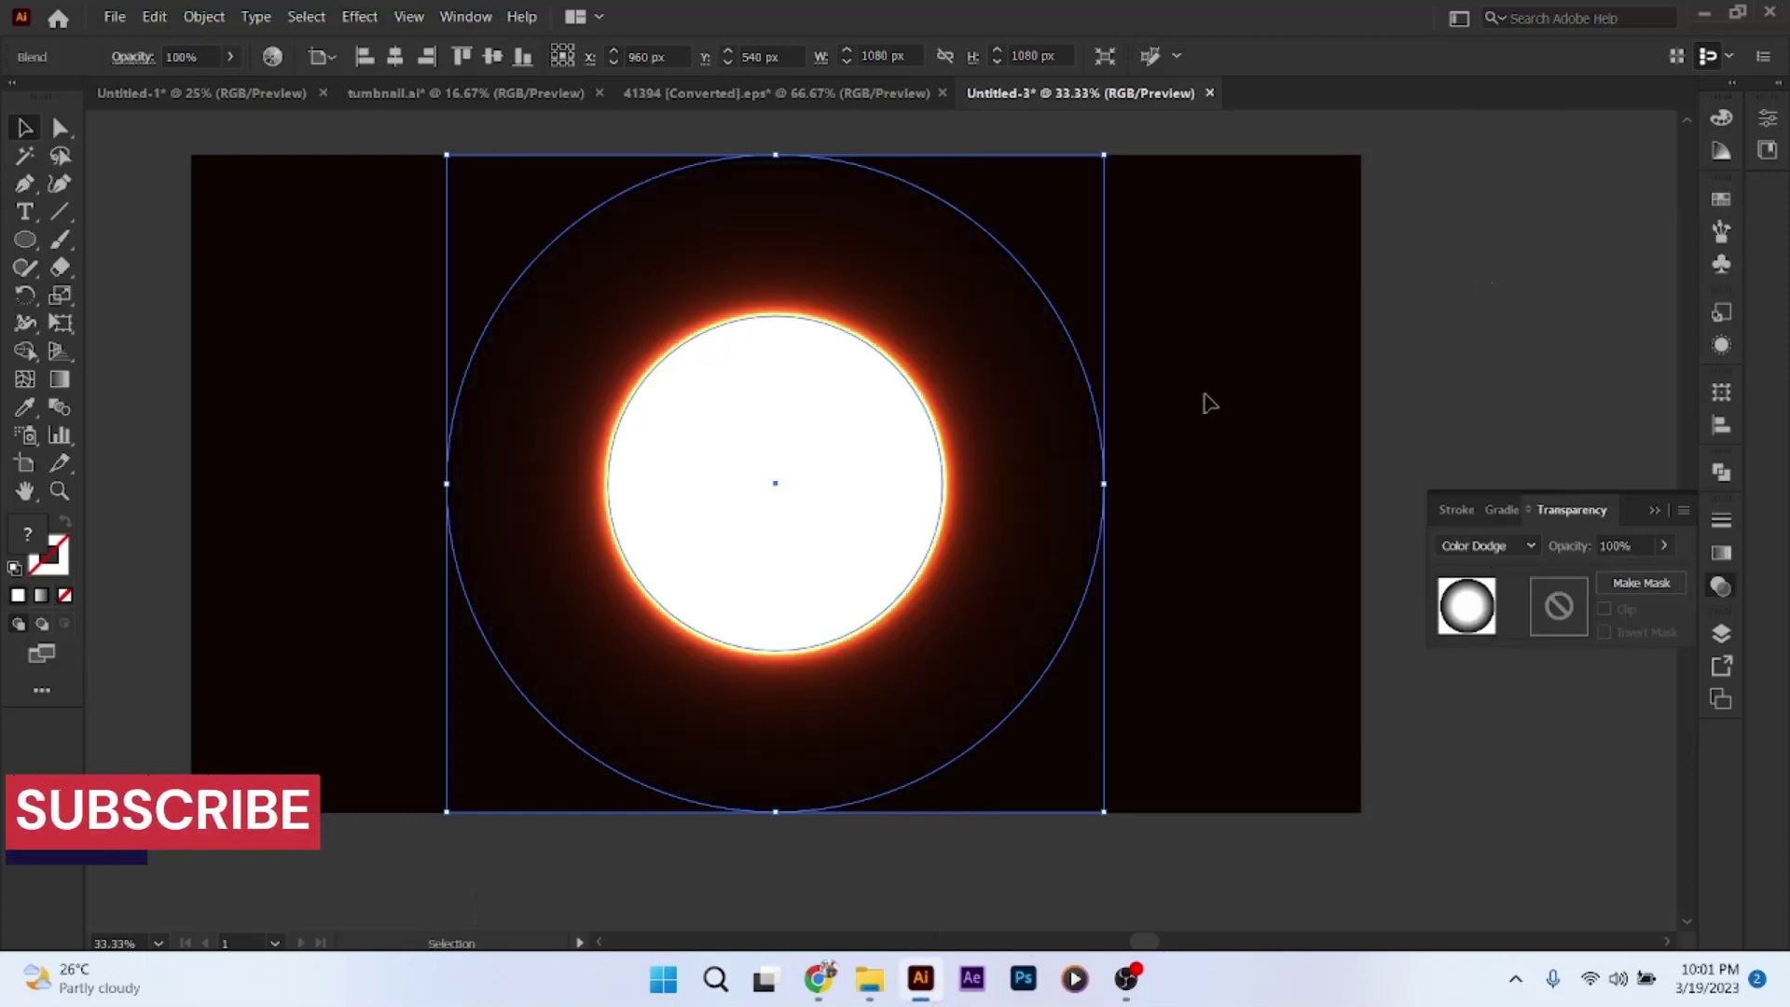
click(1209, 402)
Create a new circle 555 px wide overlapping the sun
click(25, 240)
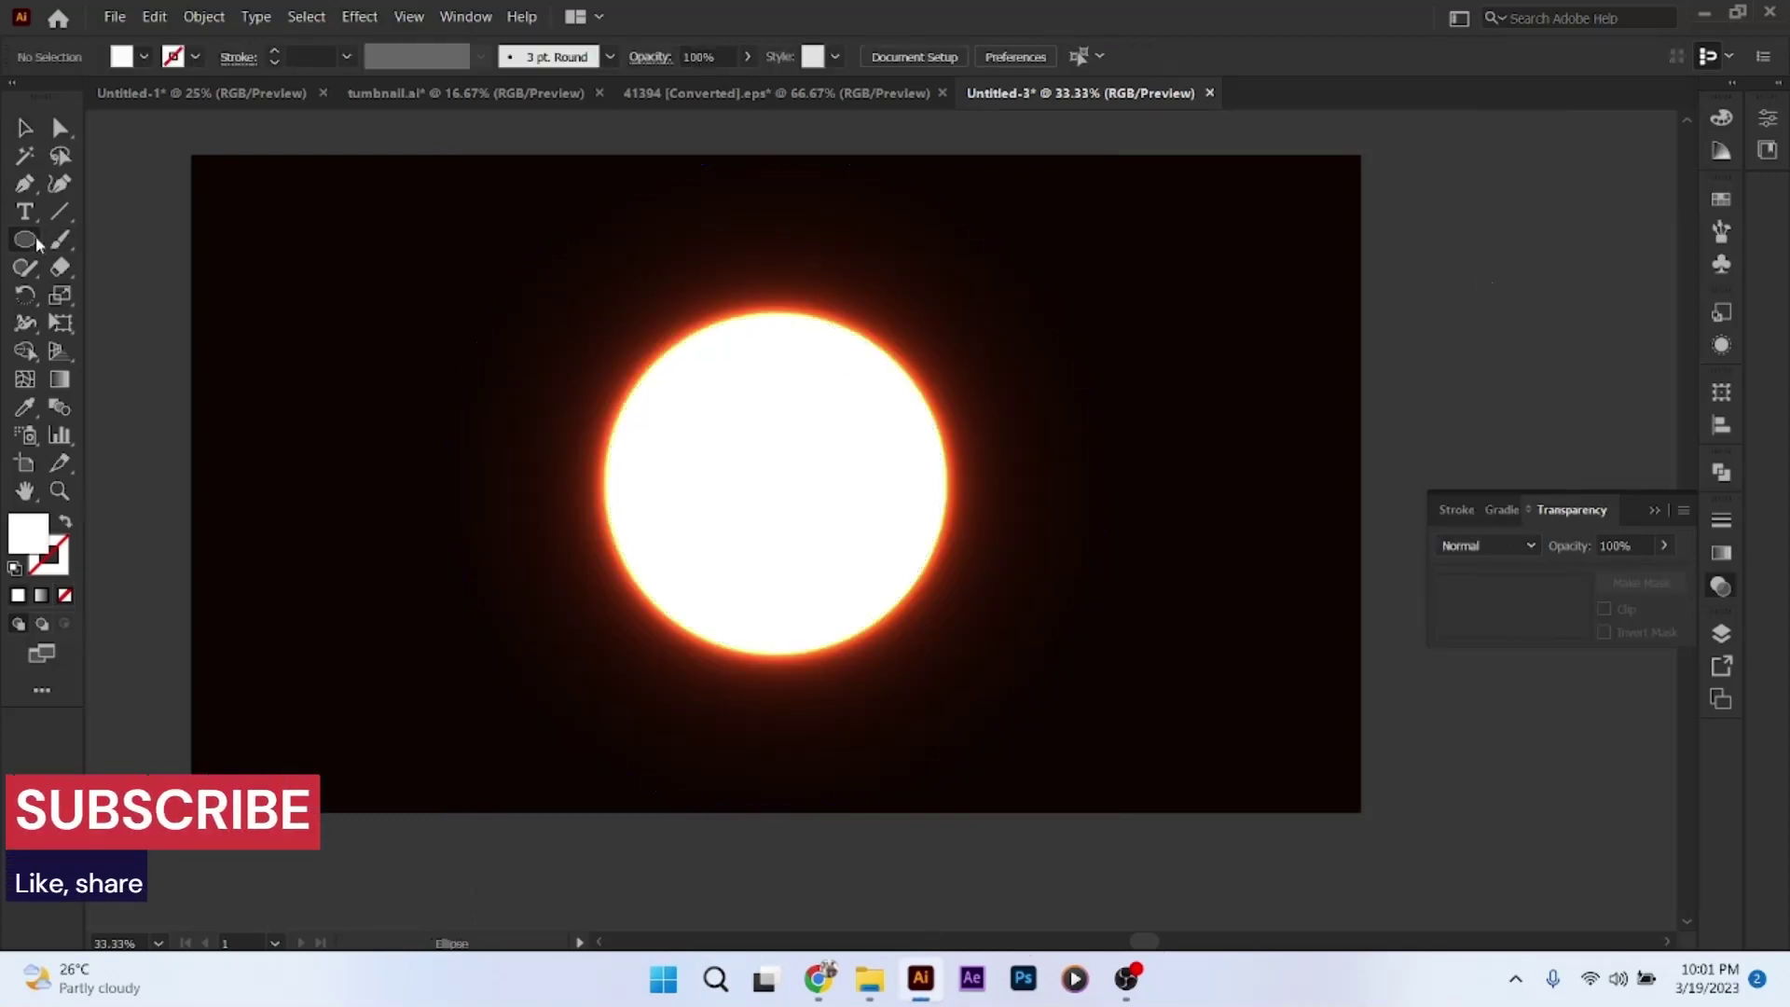
click(718, 462)
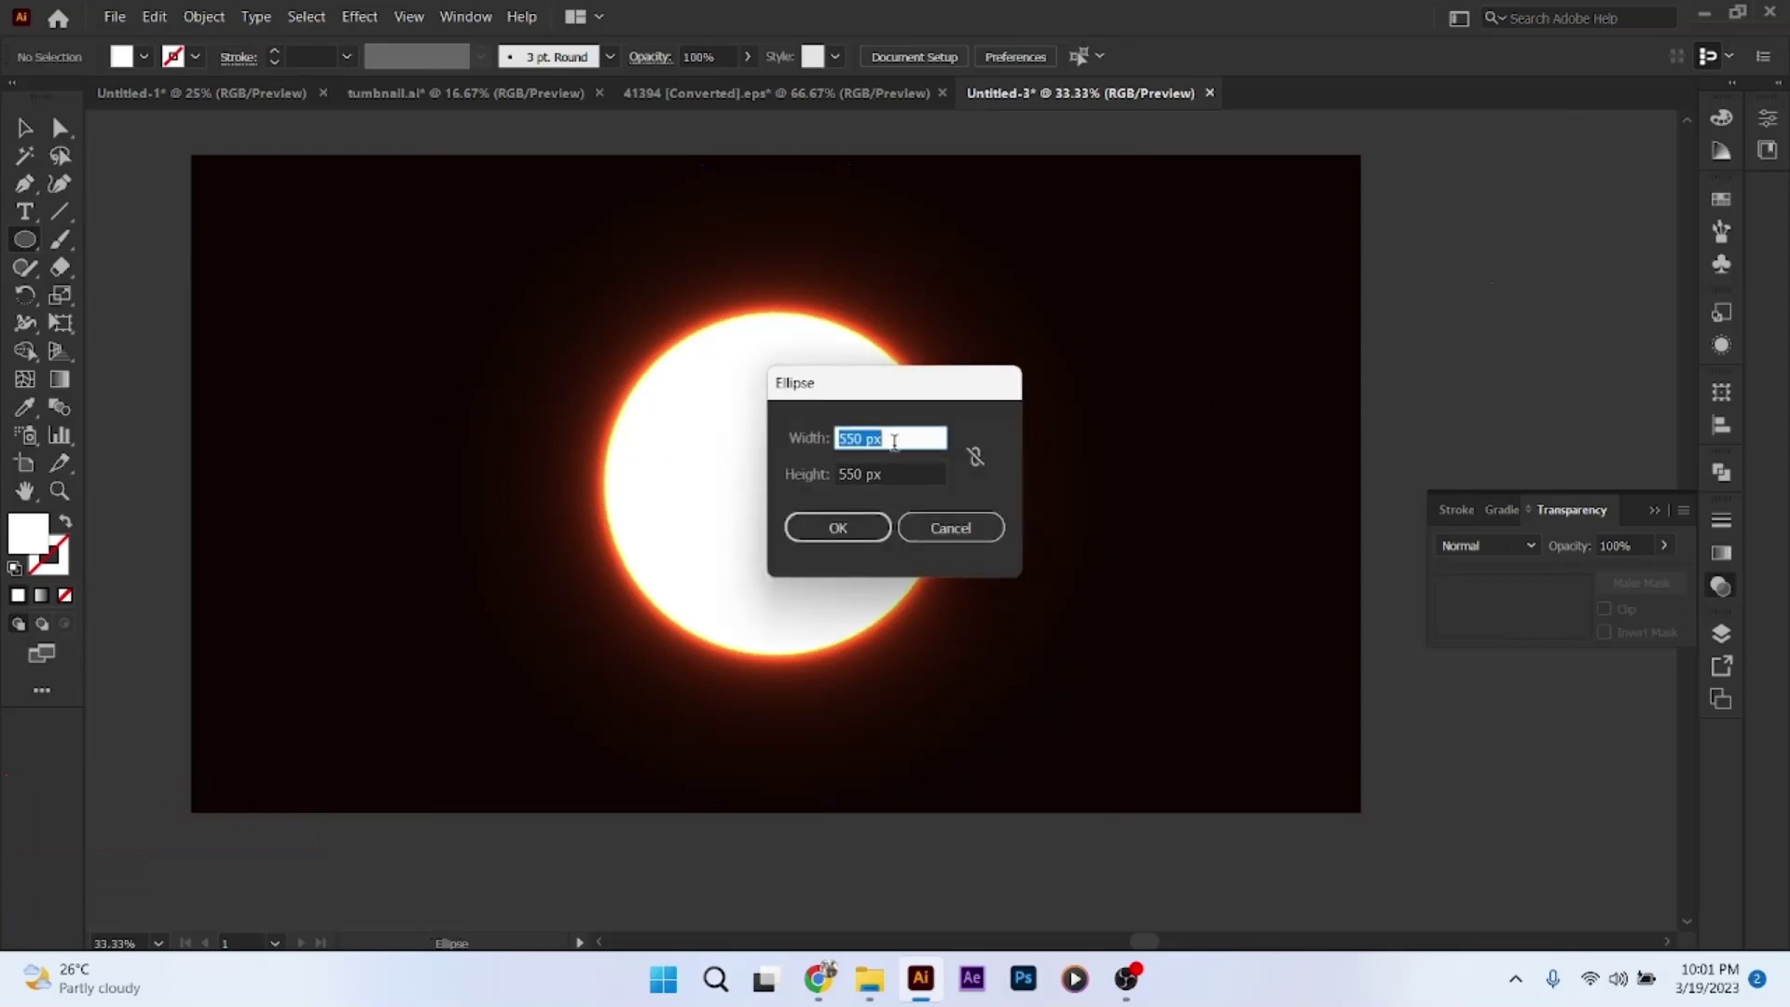
text(555)
drag(882, 476, 805, 477)
text(55)
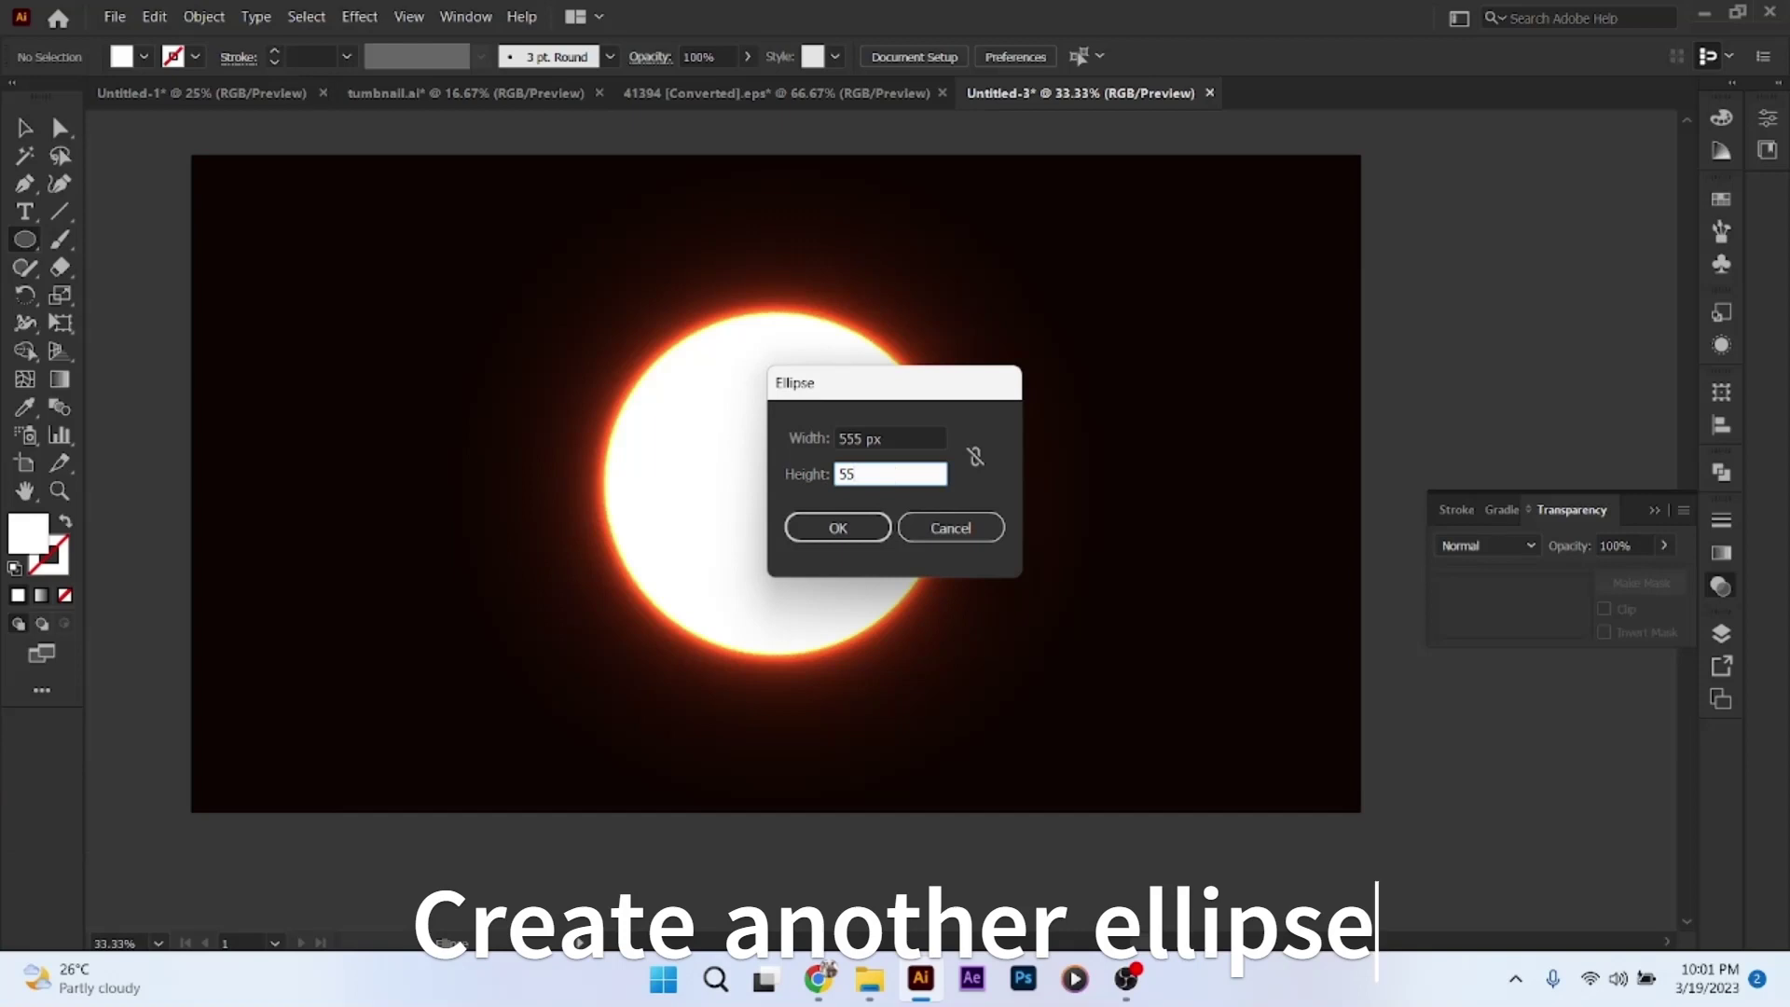
click(852, 530)
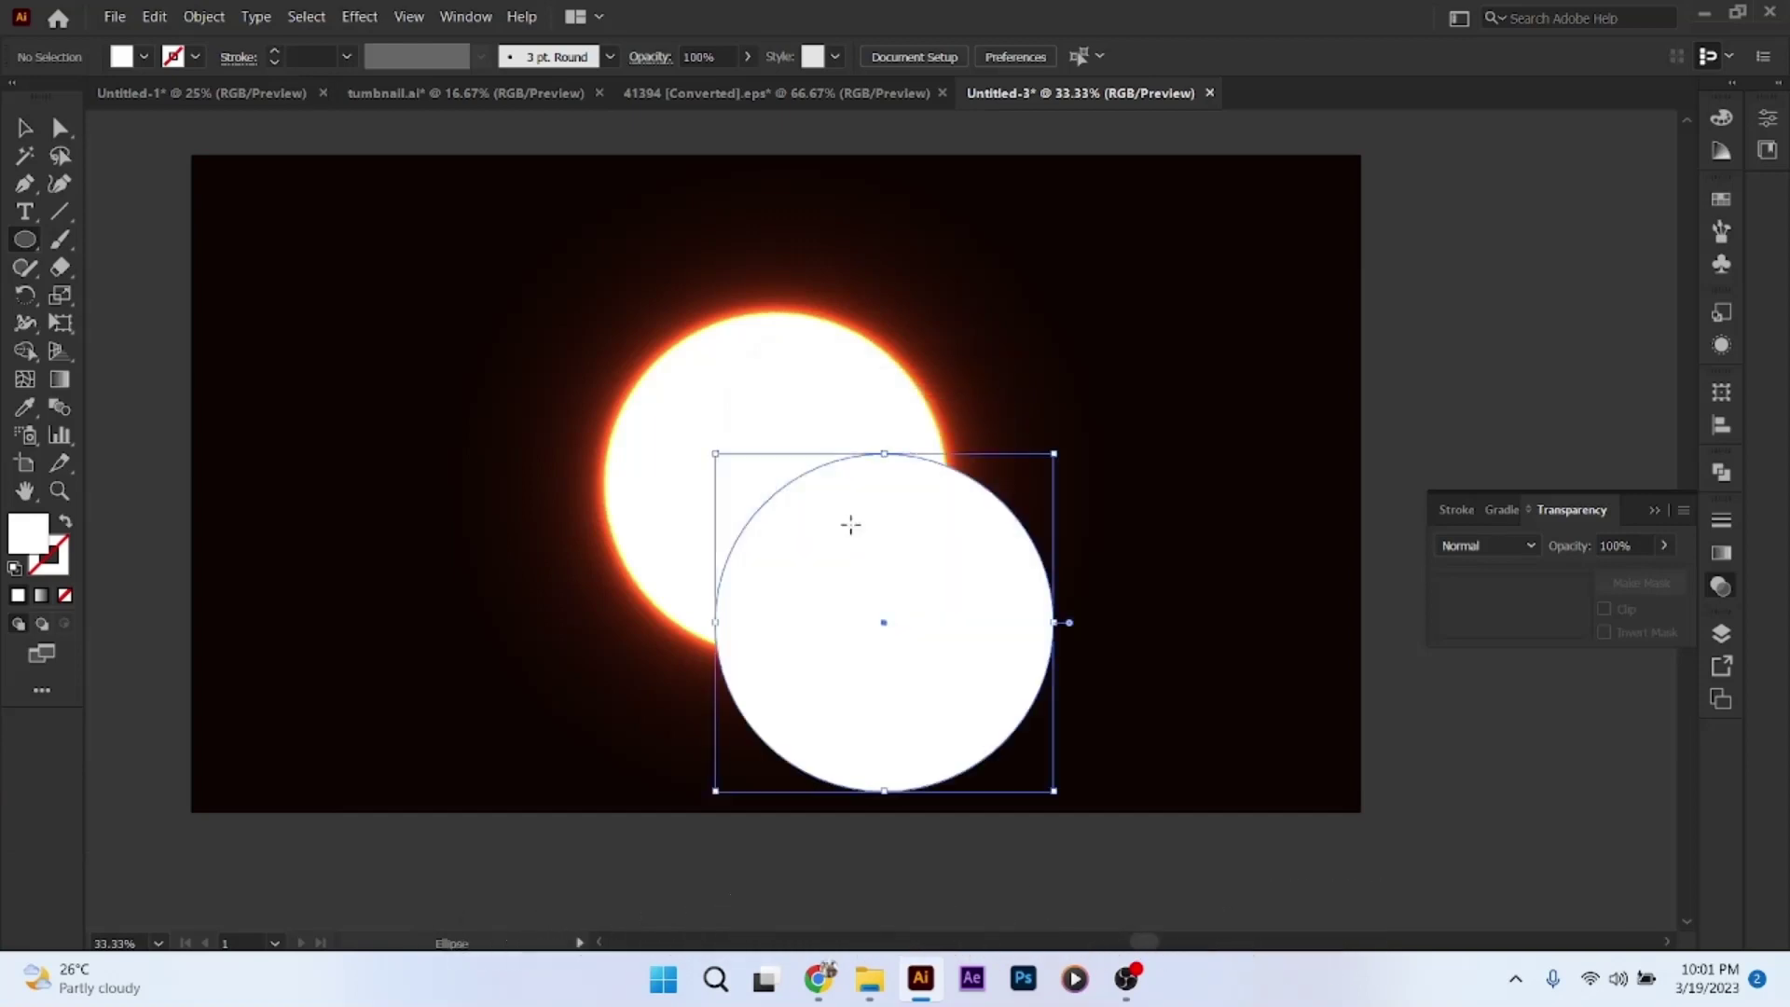
Fill the new circle with a radial white-to-black gradient
click(41, 595)
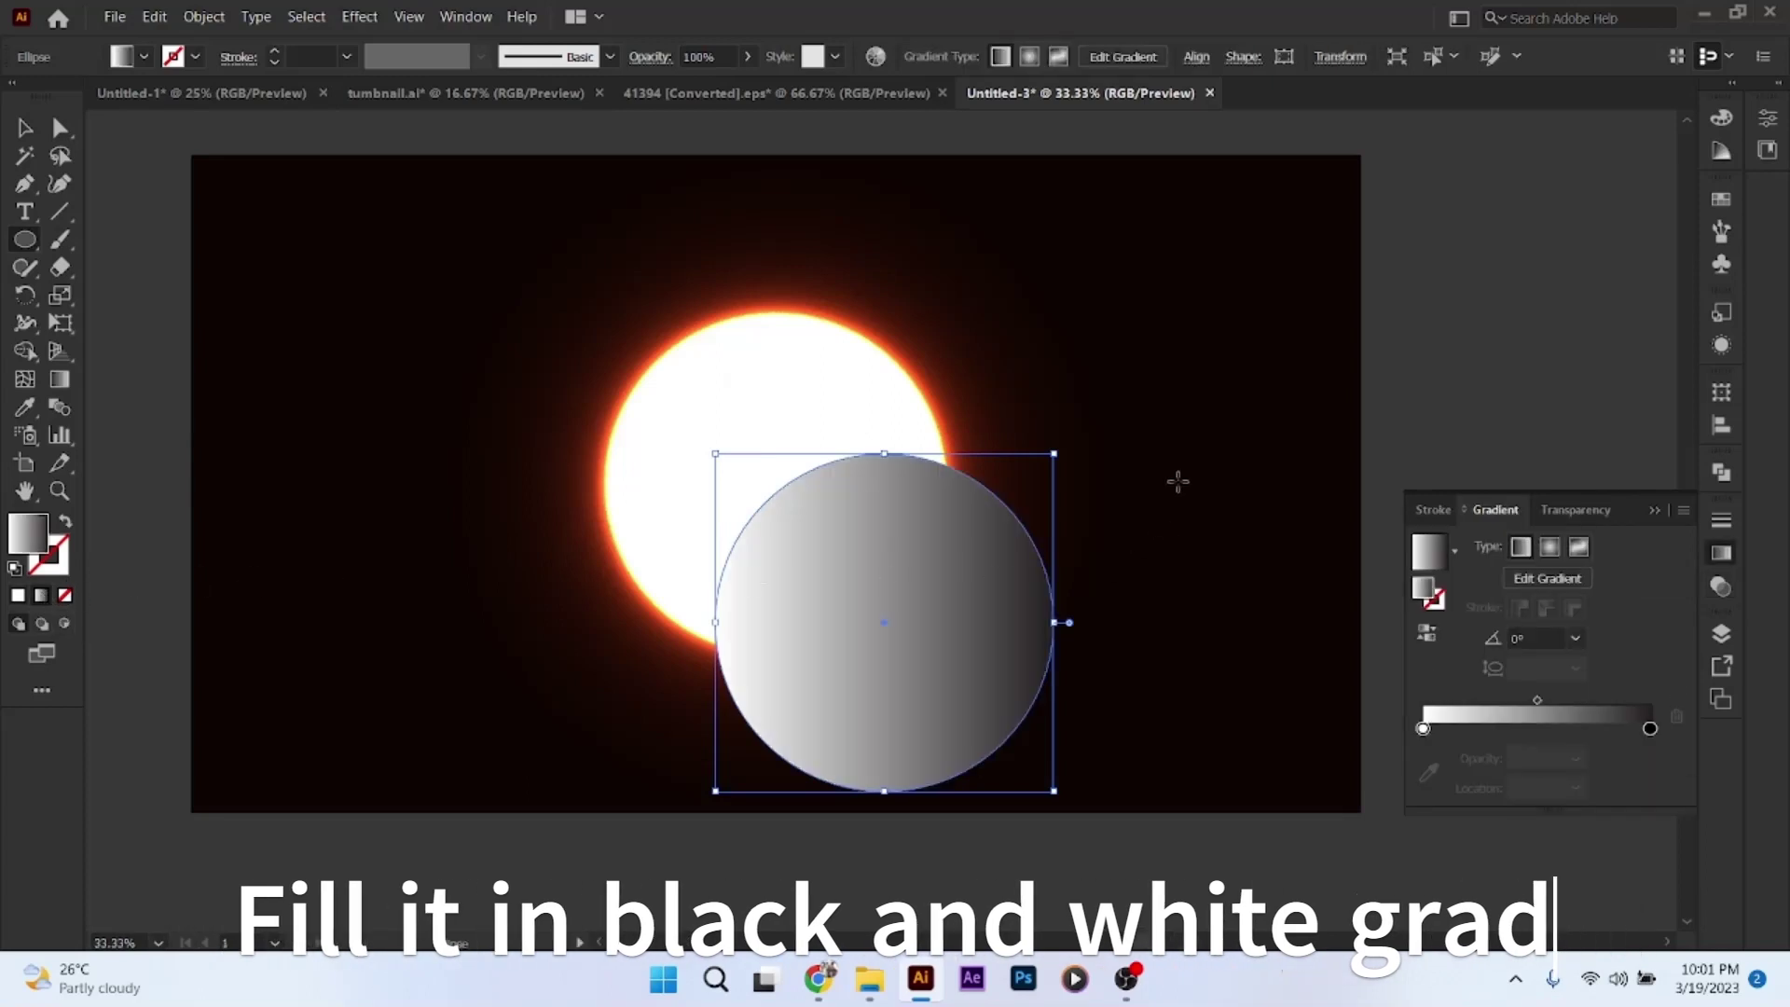
click(1550, 548)
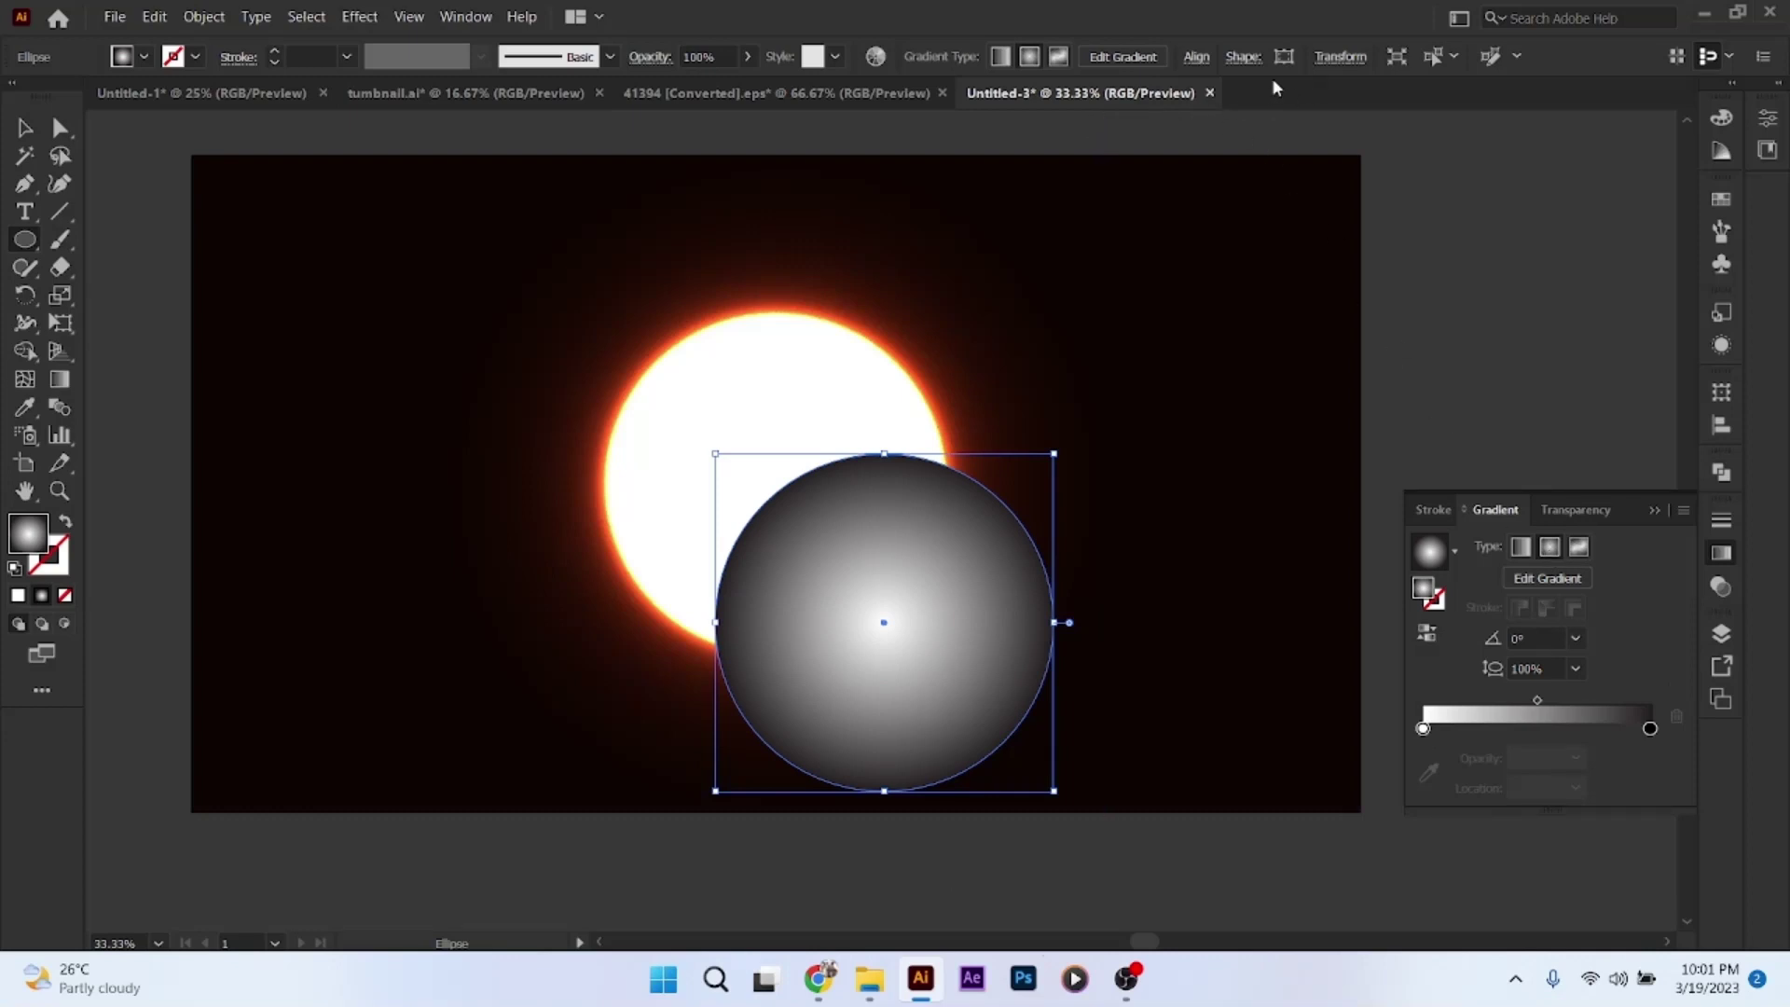
click(1196, 58)
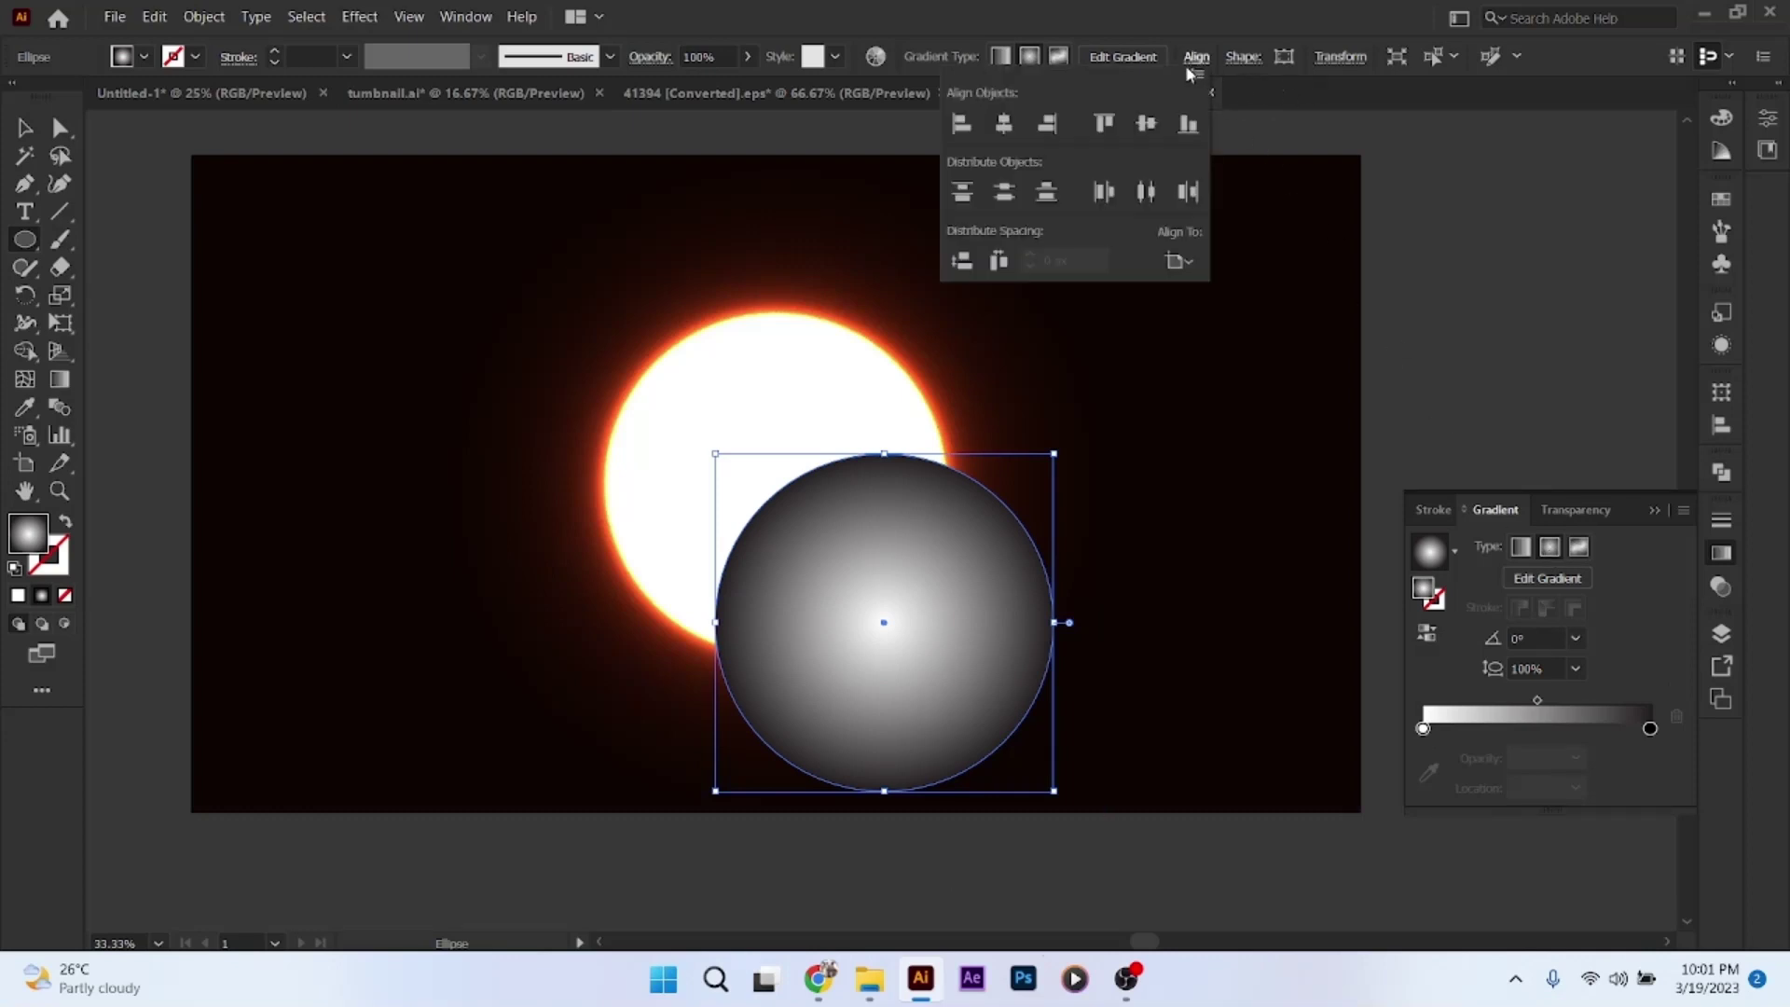
Align the gradient circle to horizontal and vertical centre over the sun
click(1005, 124)
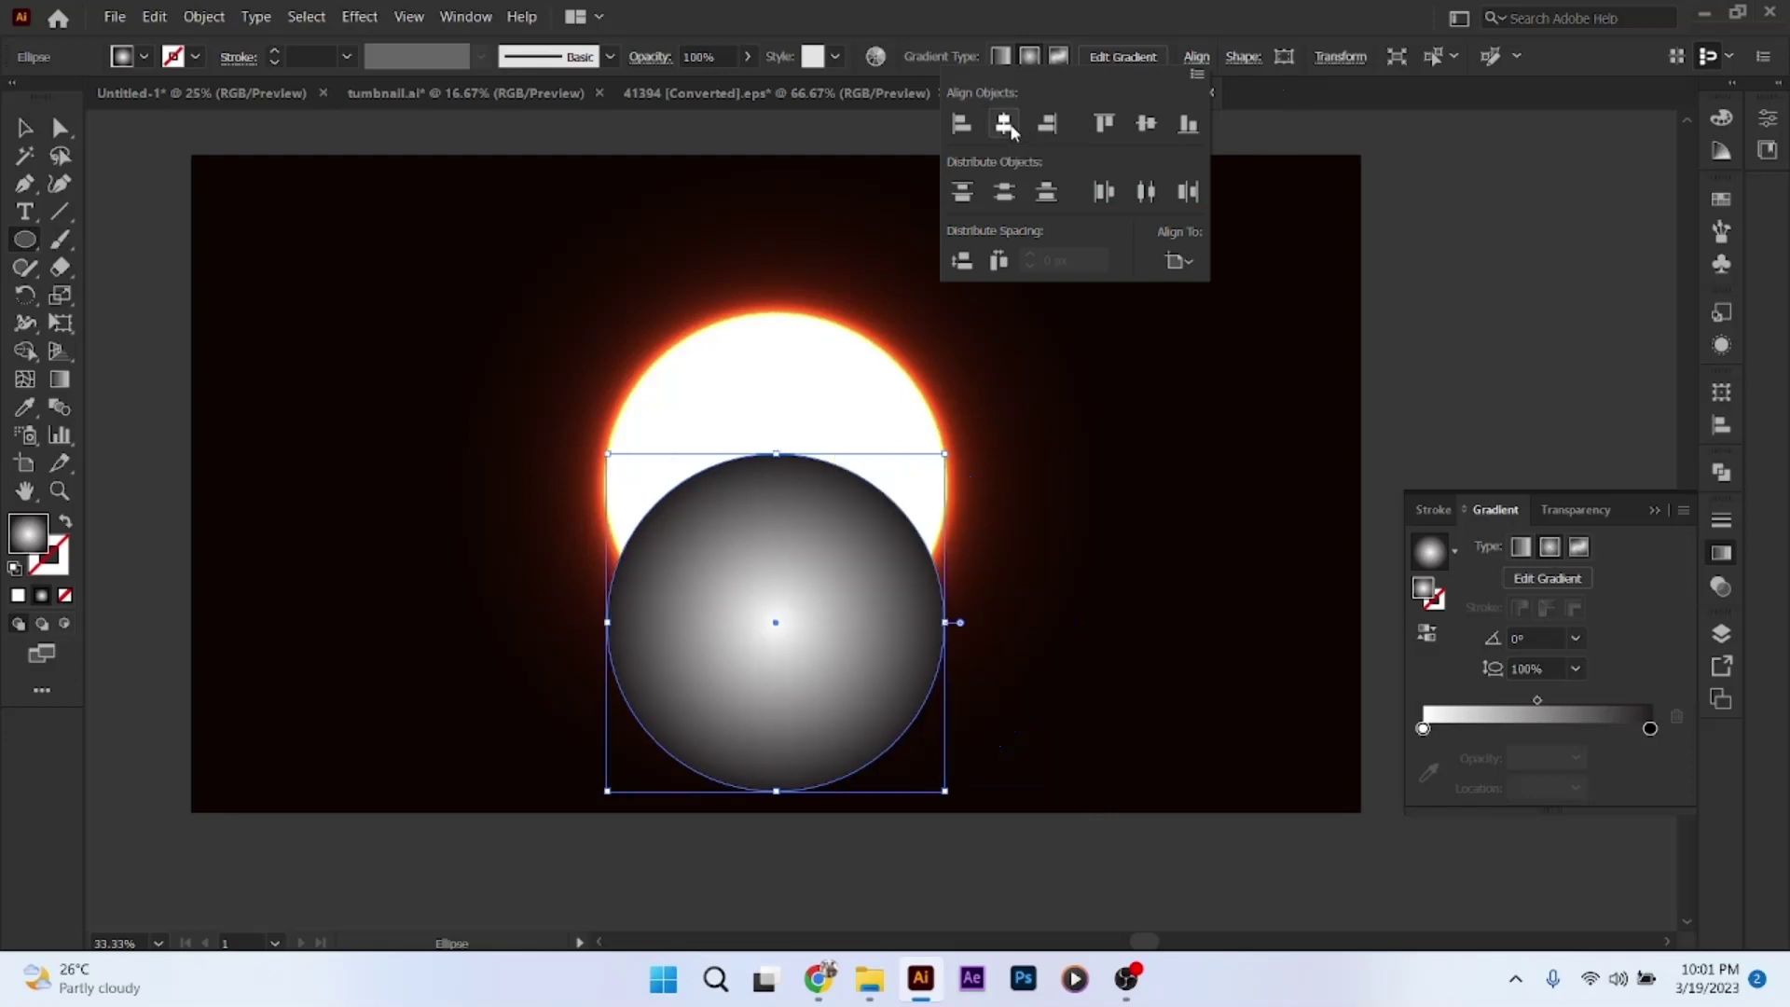
click(1148, 124)
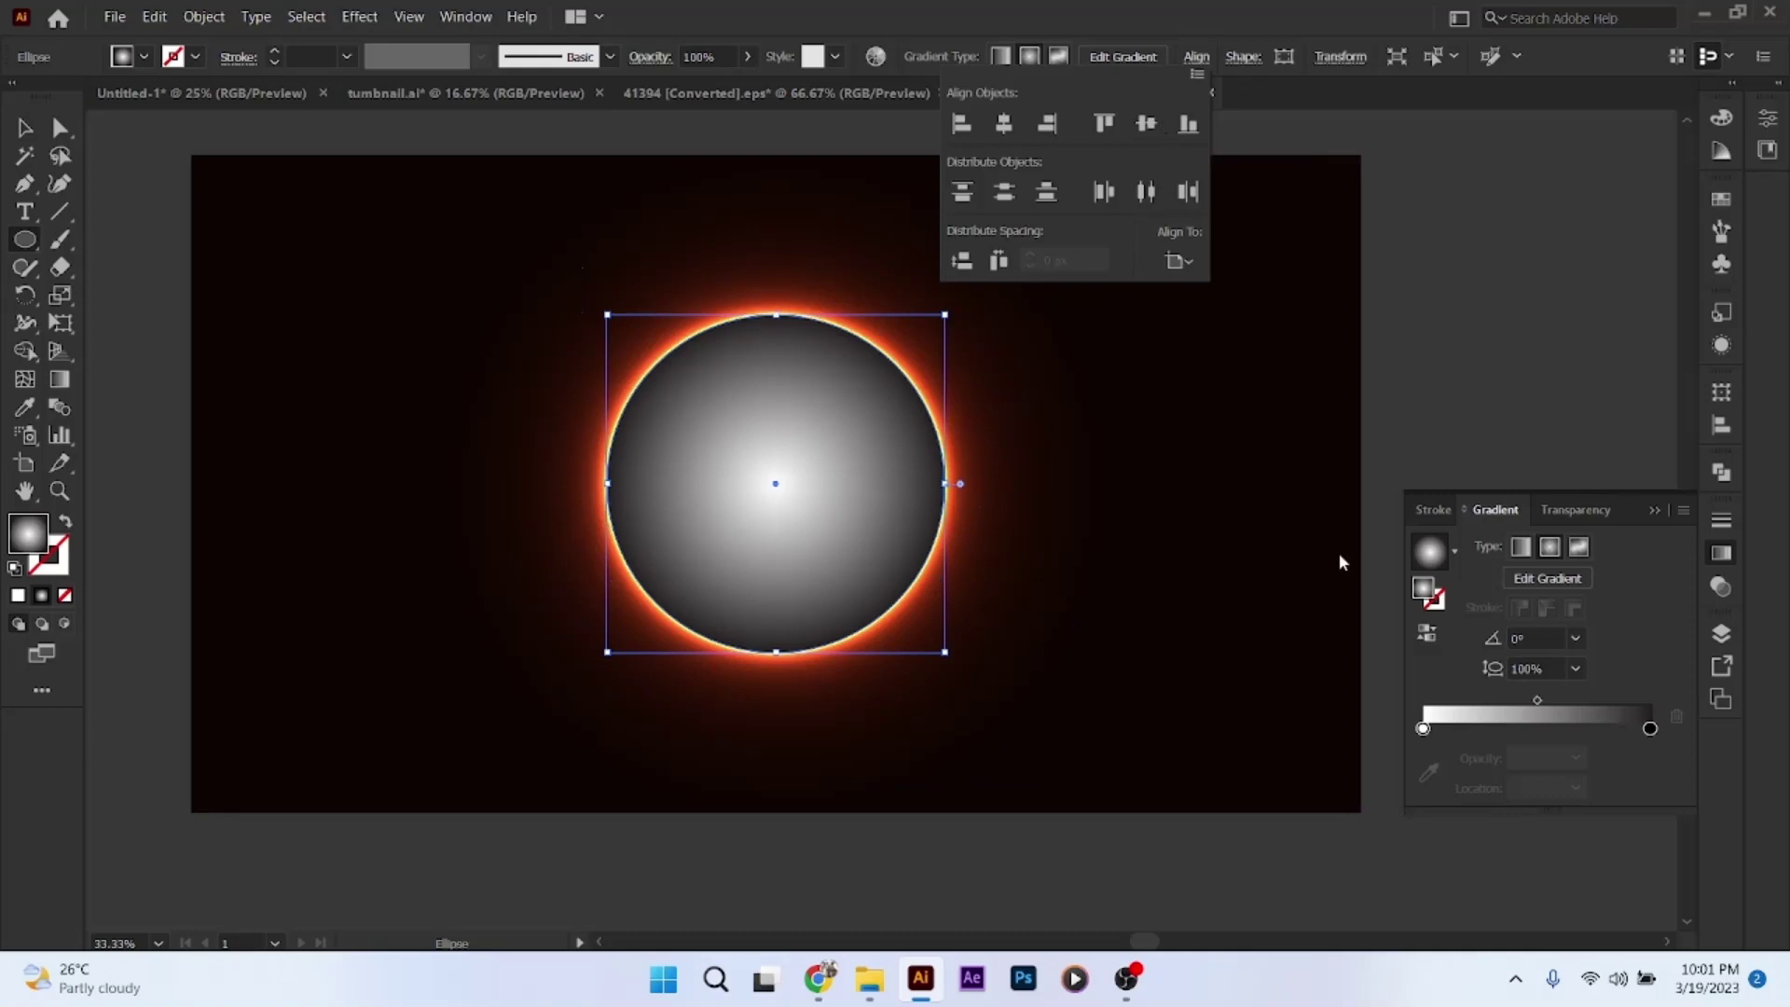
click(1553, 525)
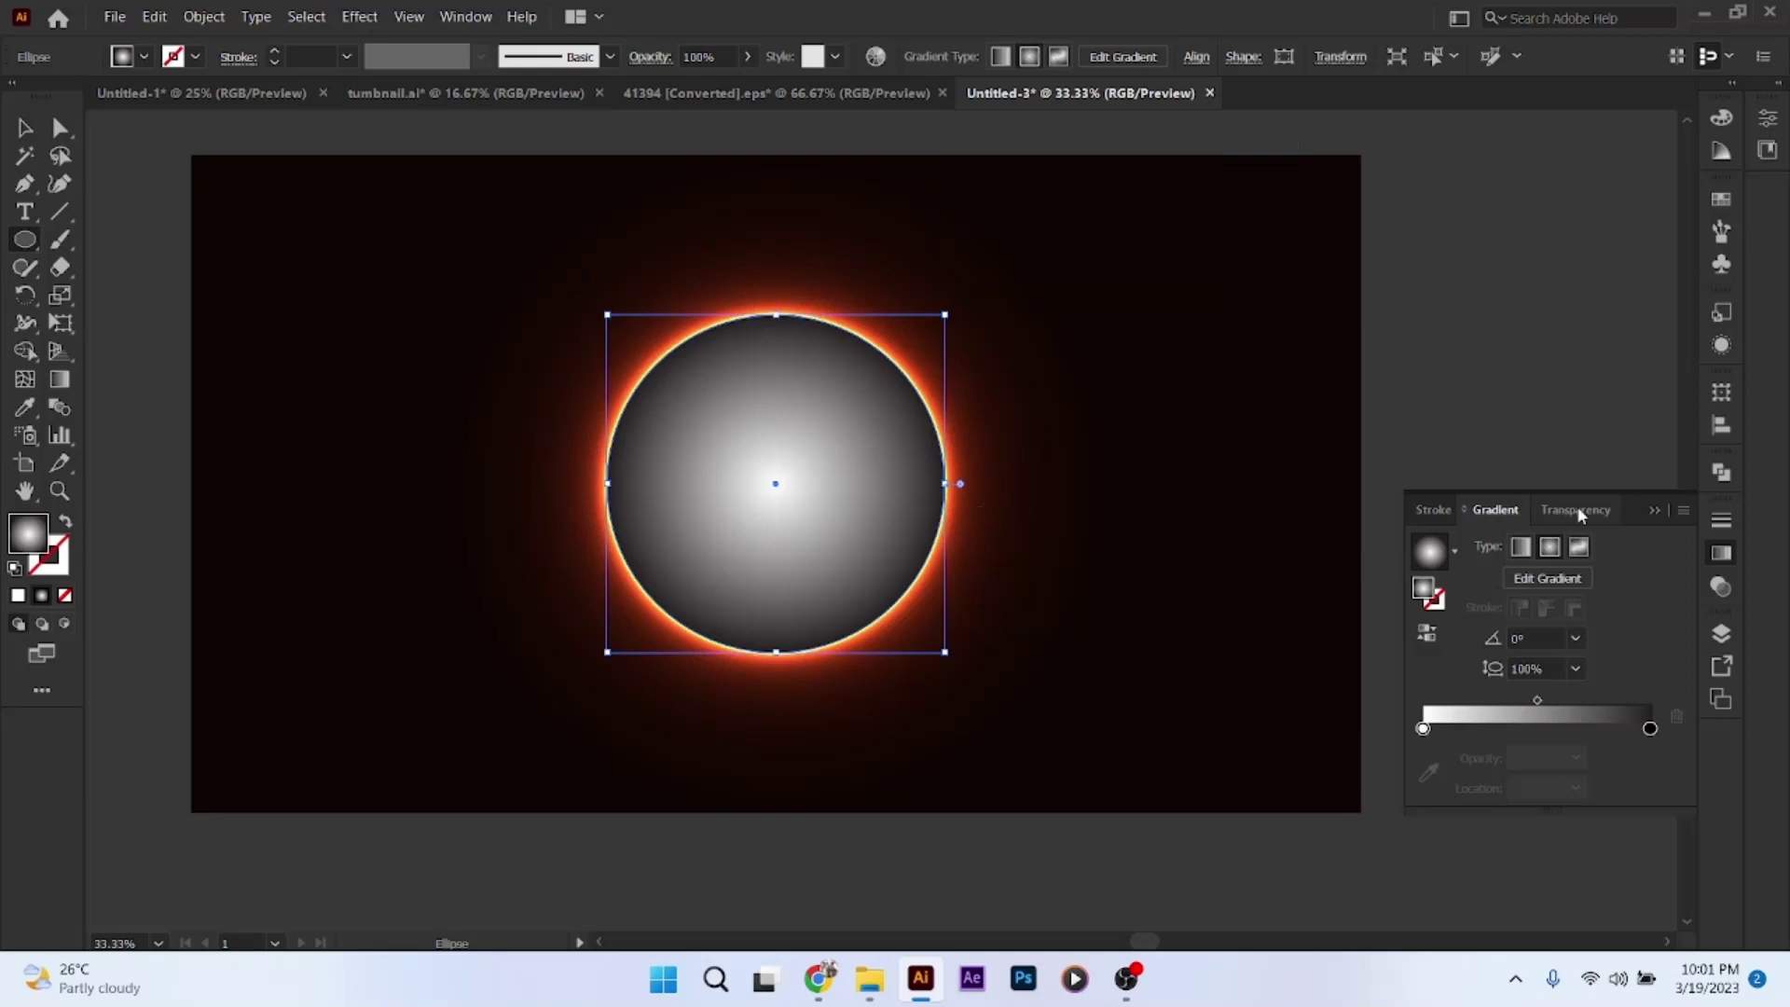
Set the gradient circle's Transparency blending mode to Color Dodge
click(1576, 510)
click(1534, 550)
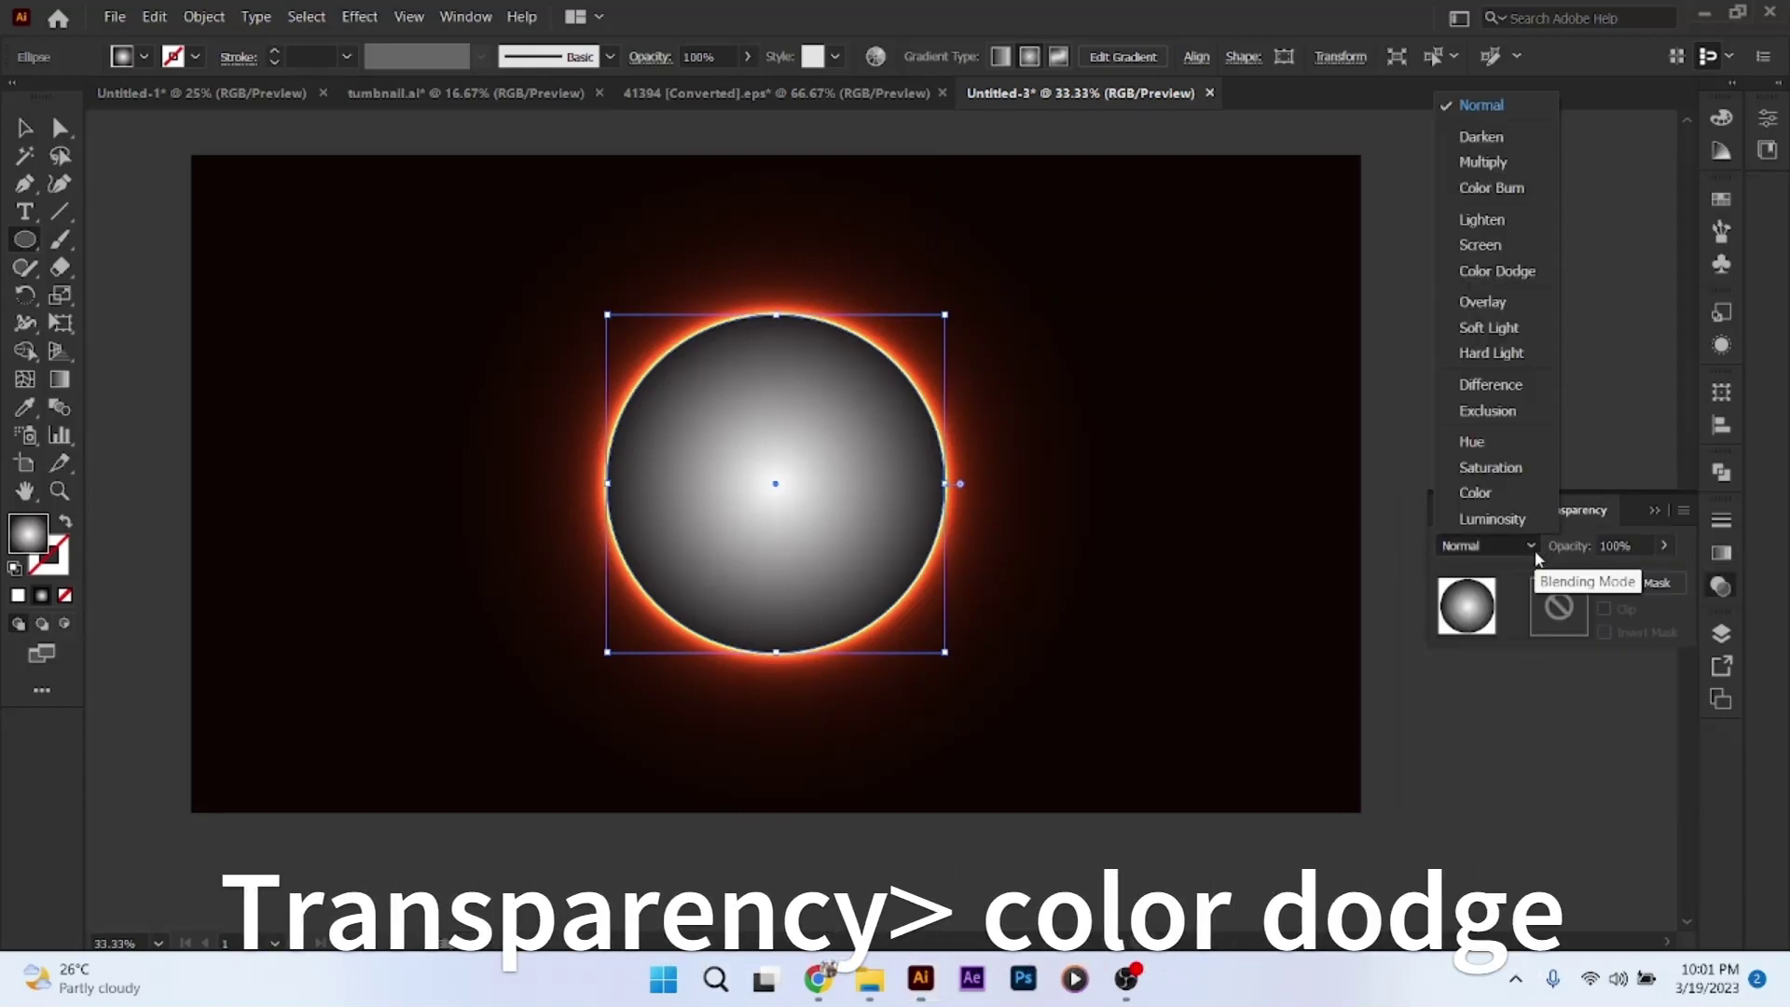
click(1508, 272)
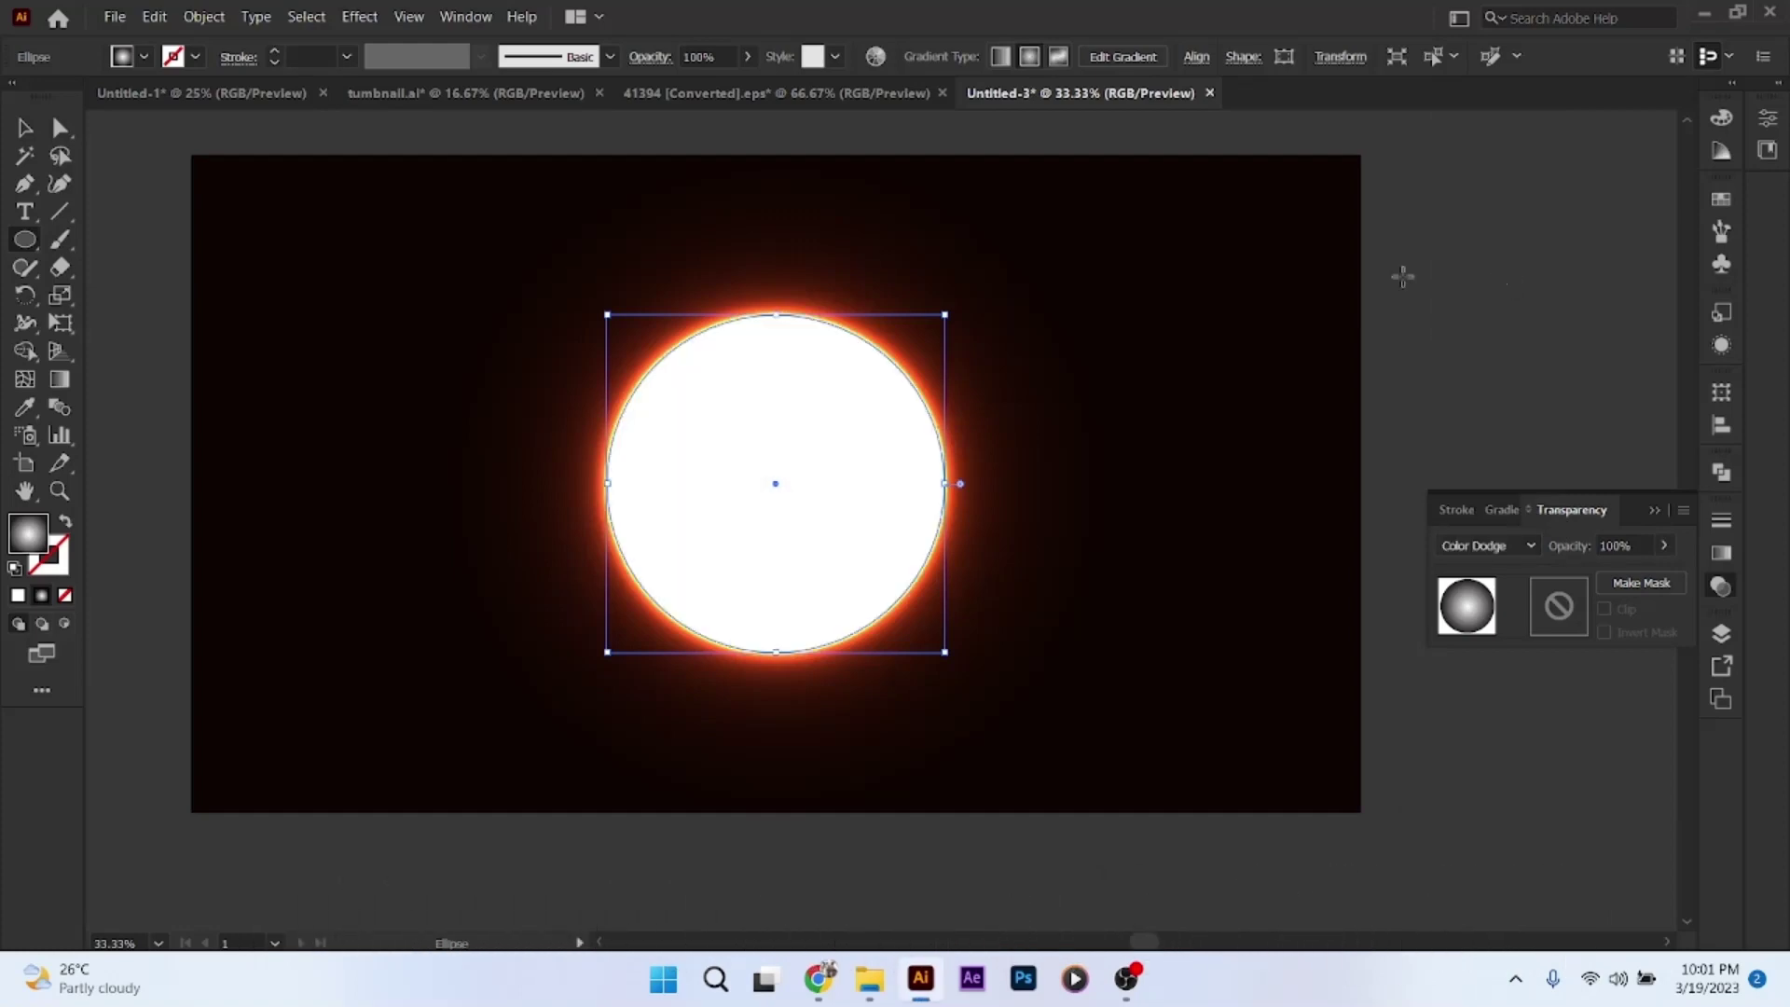
click(26, 128)
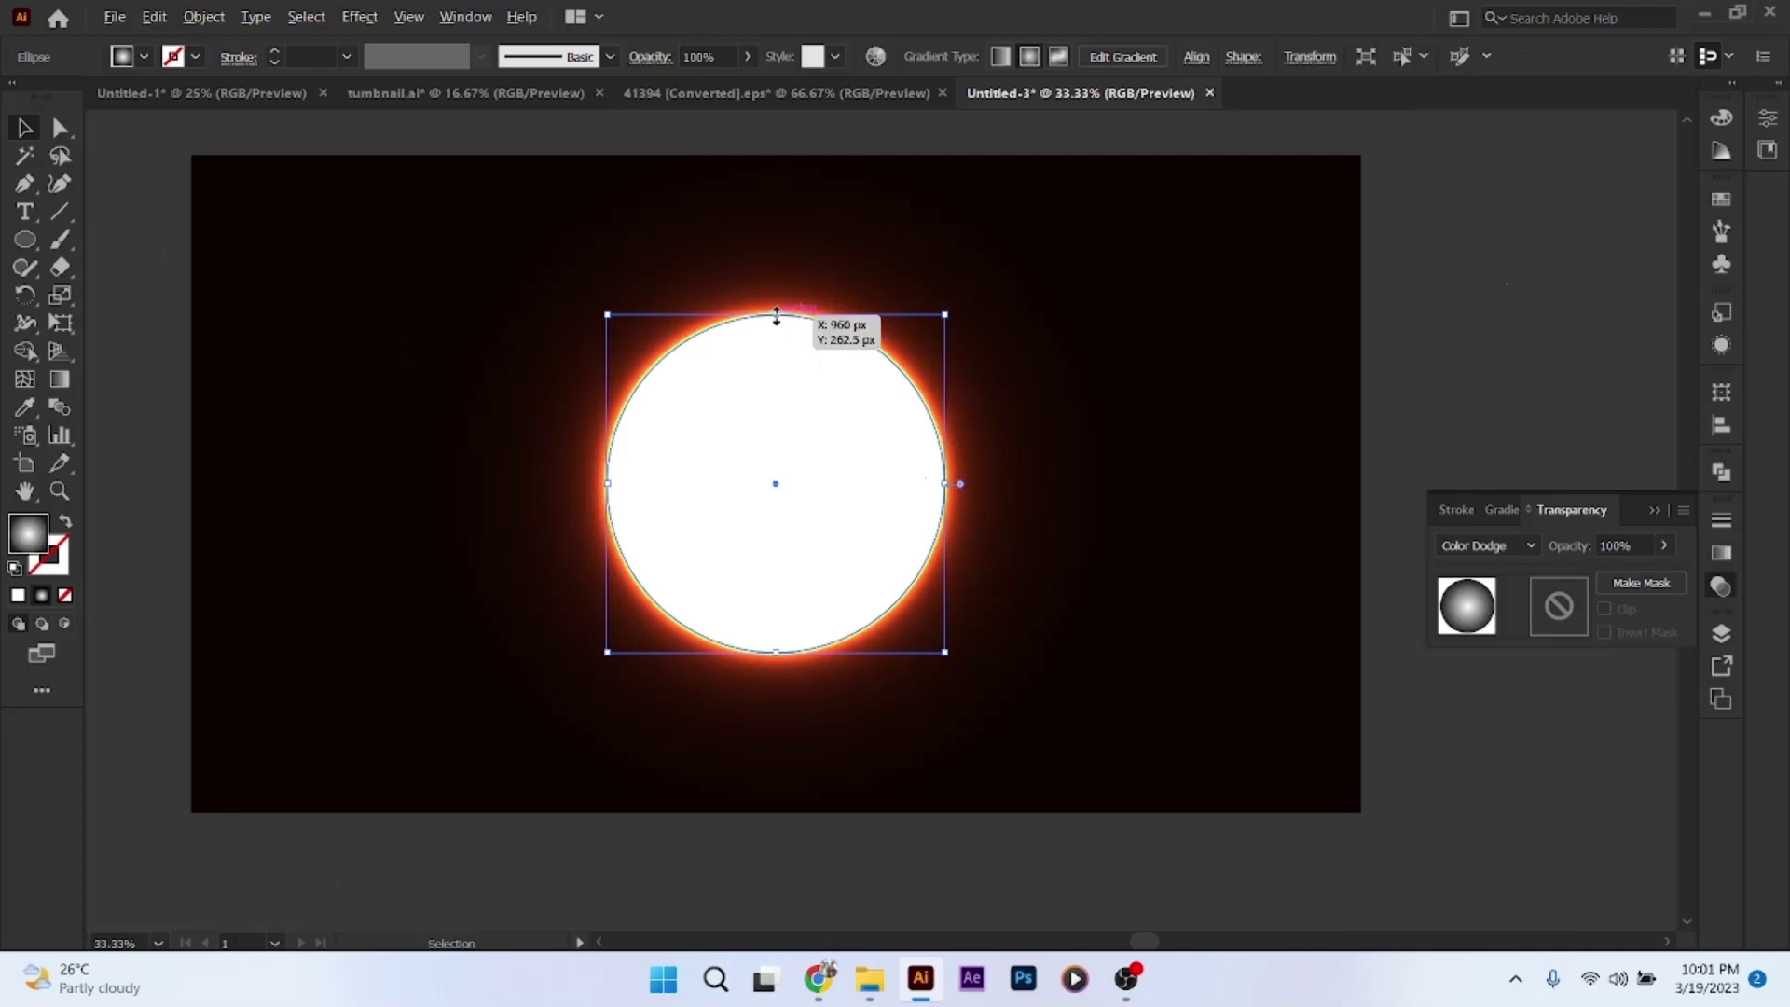
Squash the circle into a flat ellipse about 800 px wide and 158 px tall
drag(775, 315, 775, 425)
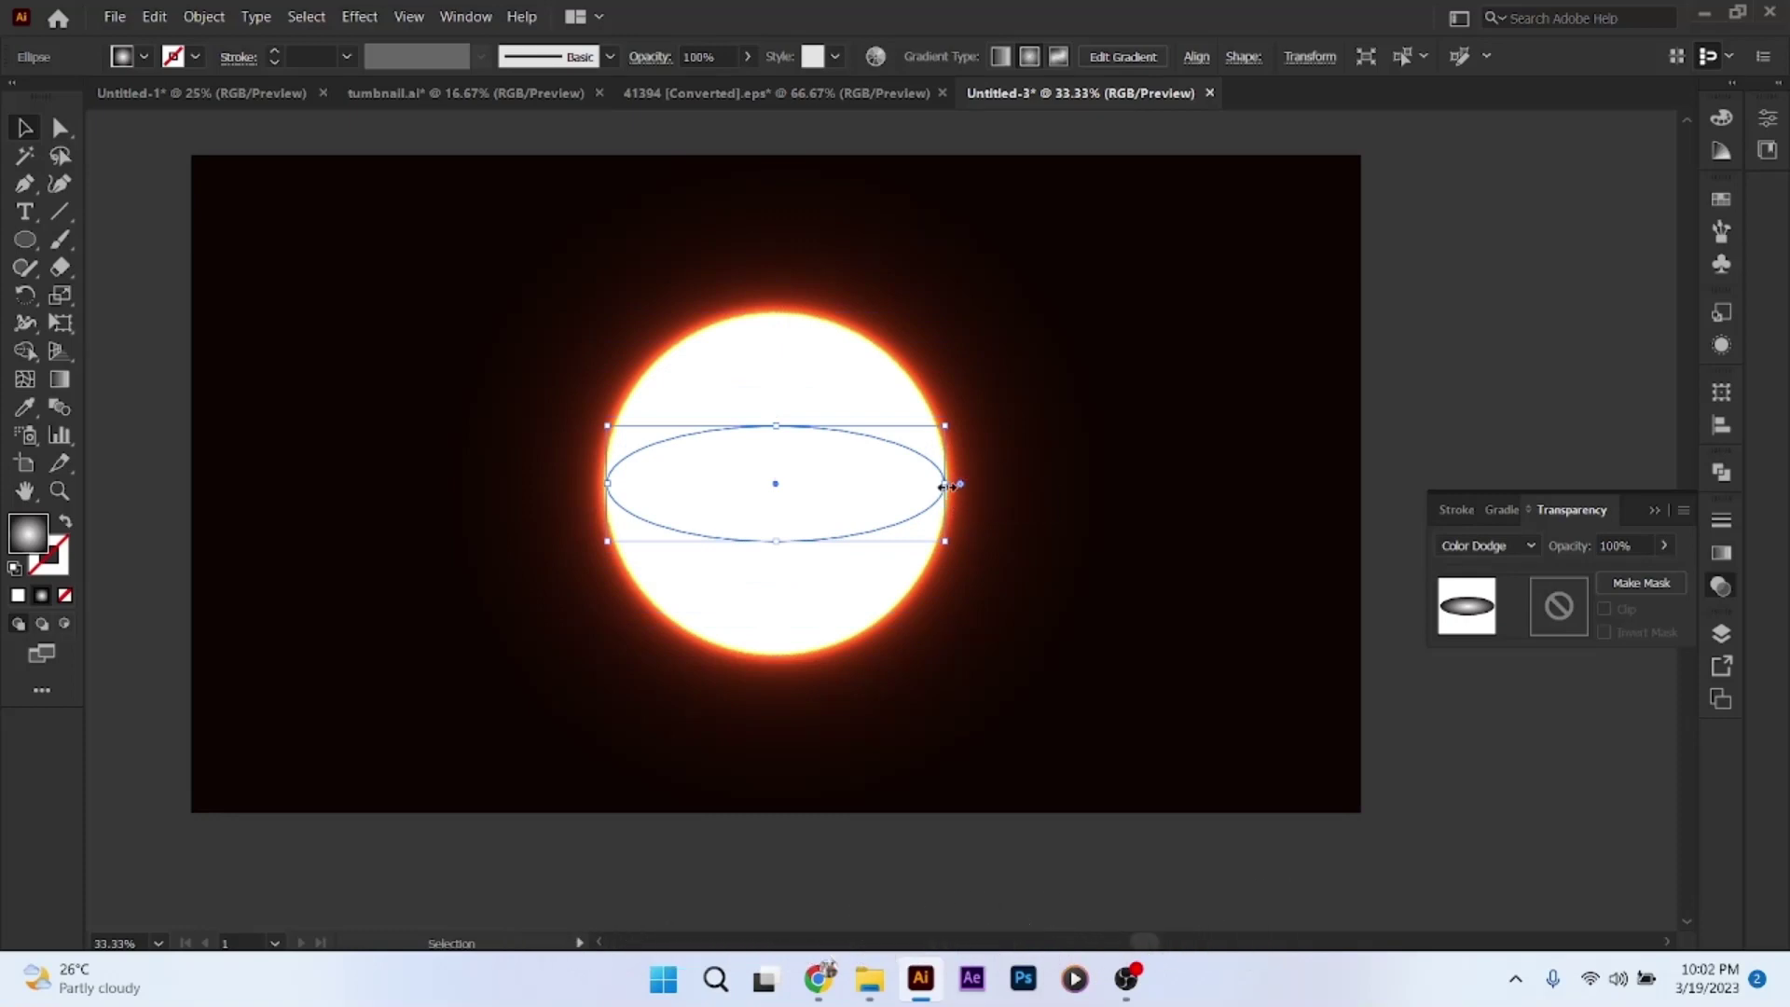
drag(945, 486, 1172, 483)
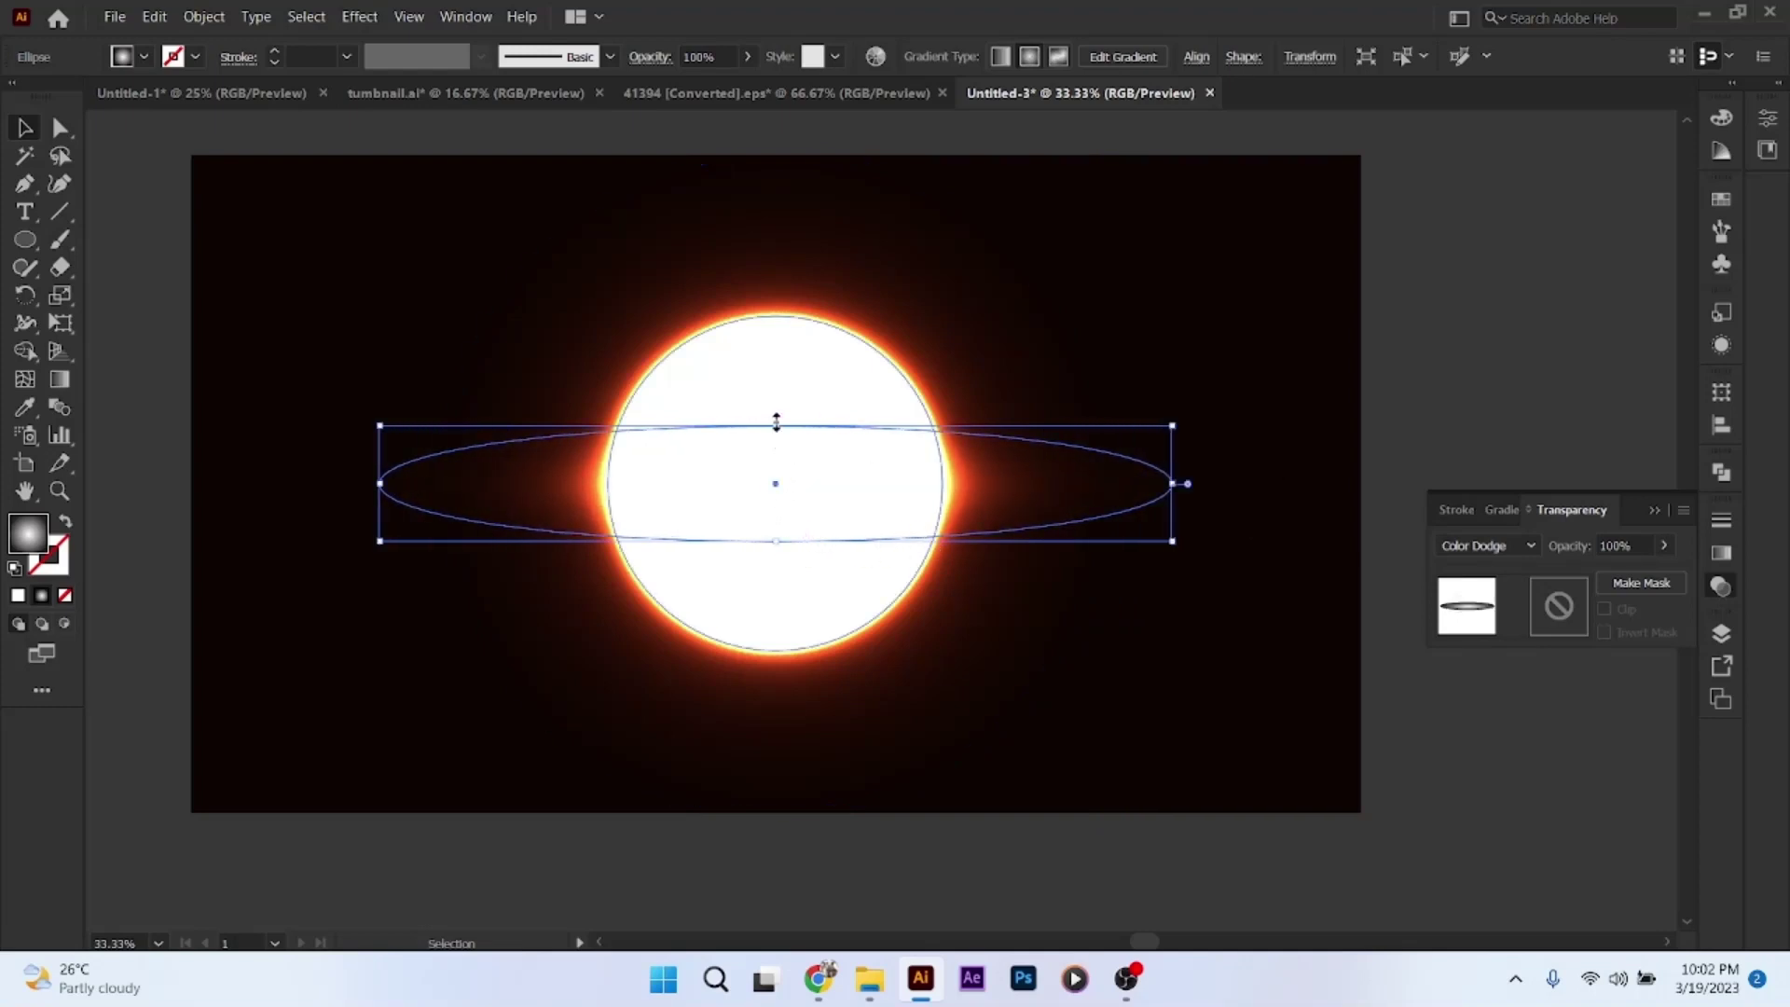
drag(776, 421, 778, 457)
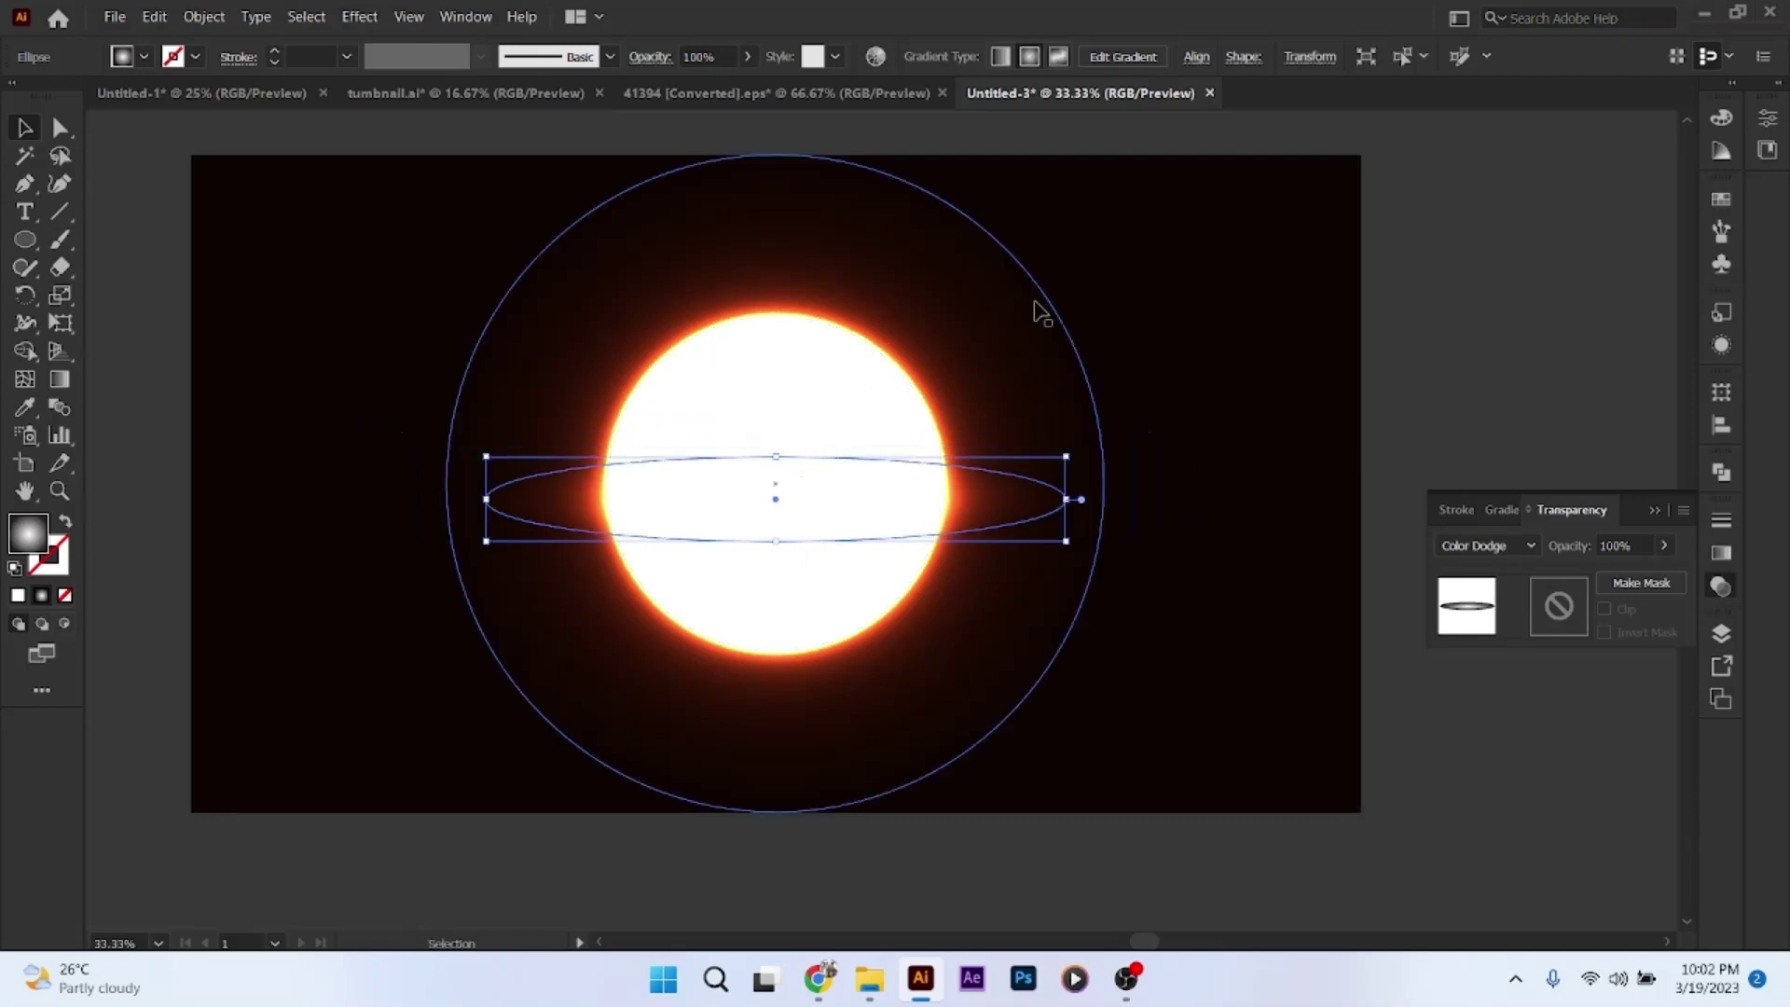
Centre the glow ellipse vertically on the sun
click(1193, 58)
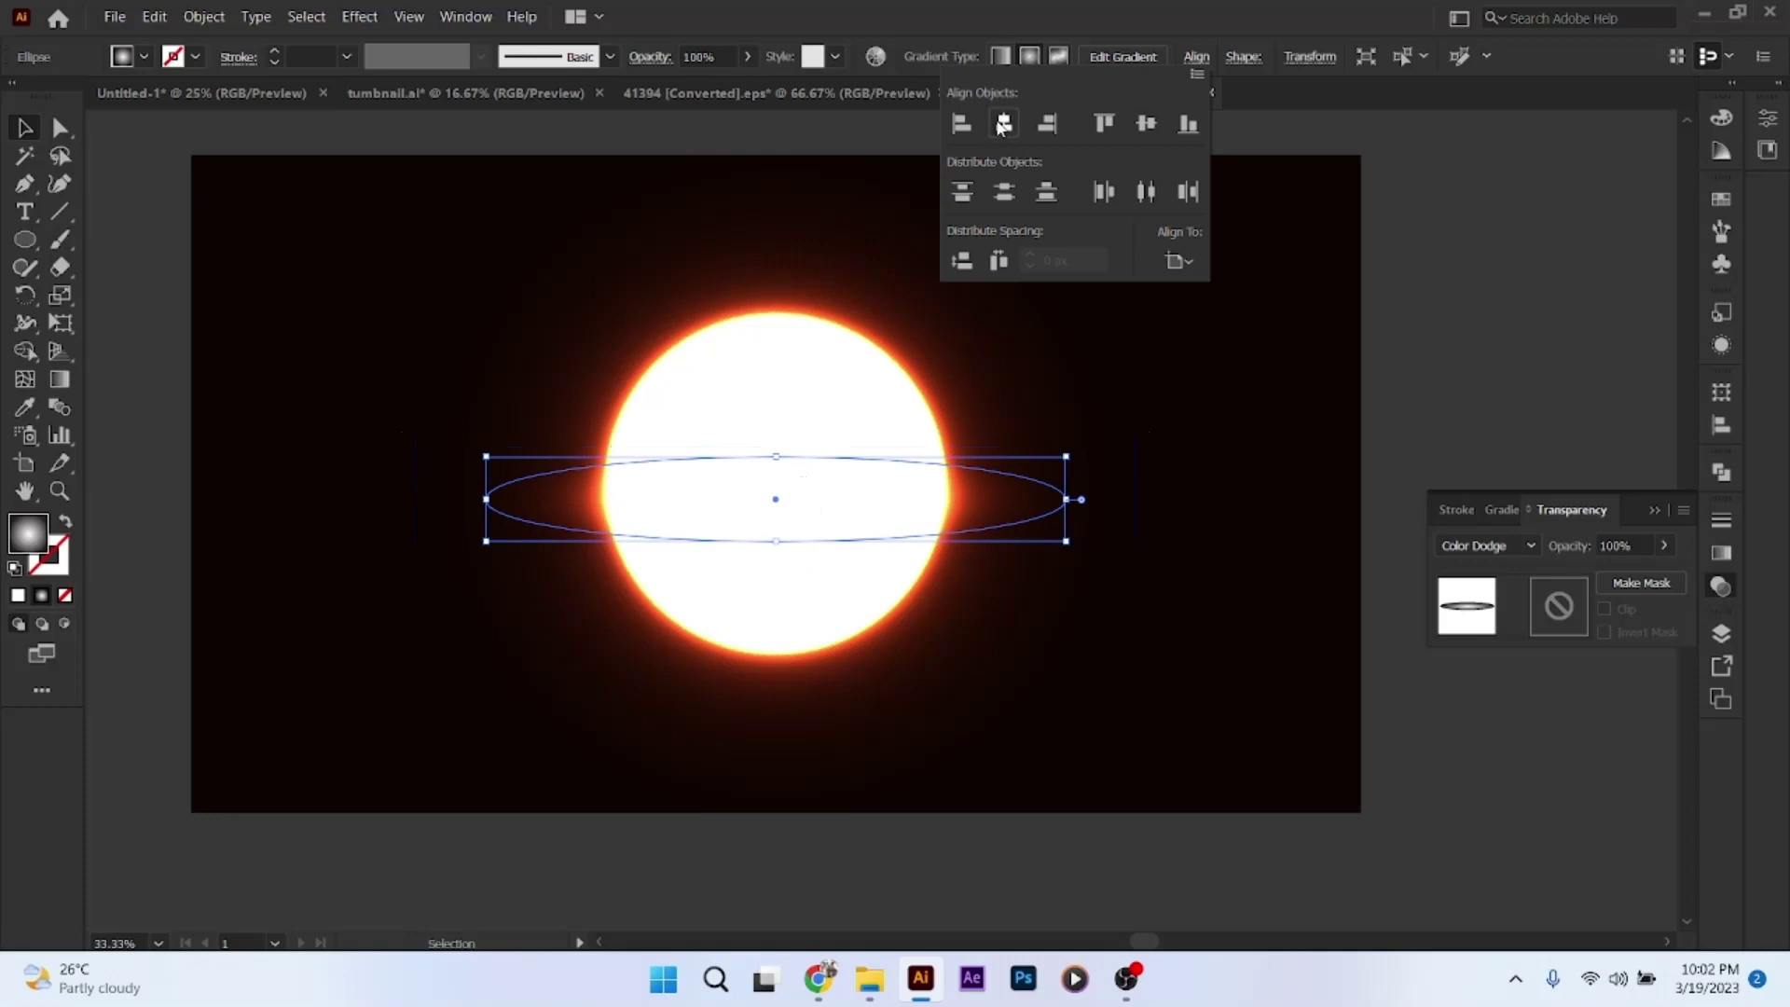
click(1139, 128)
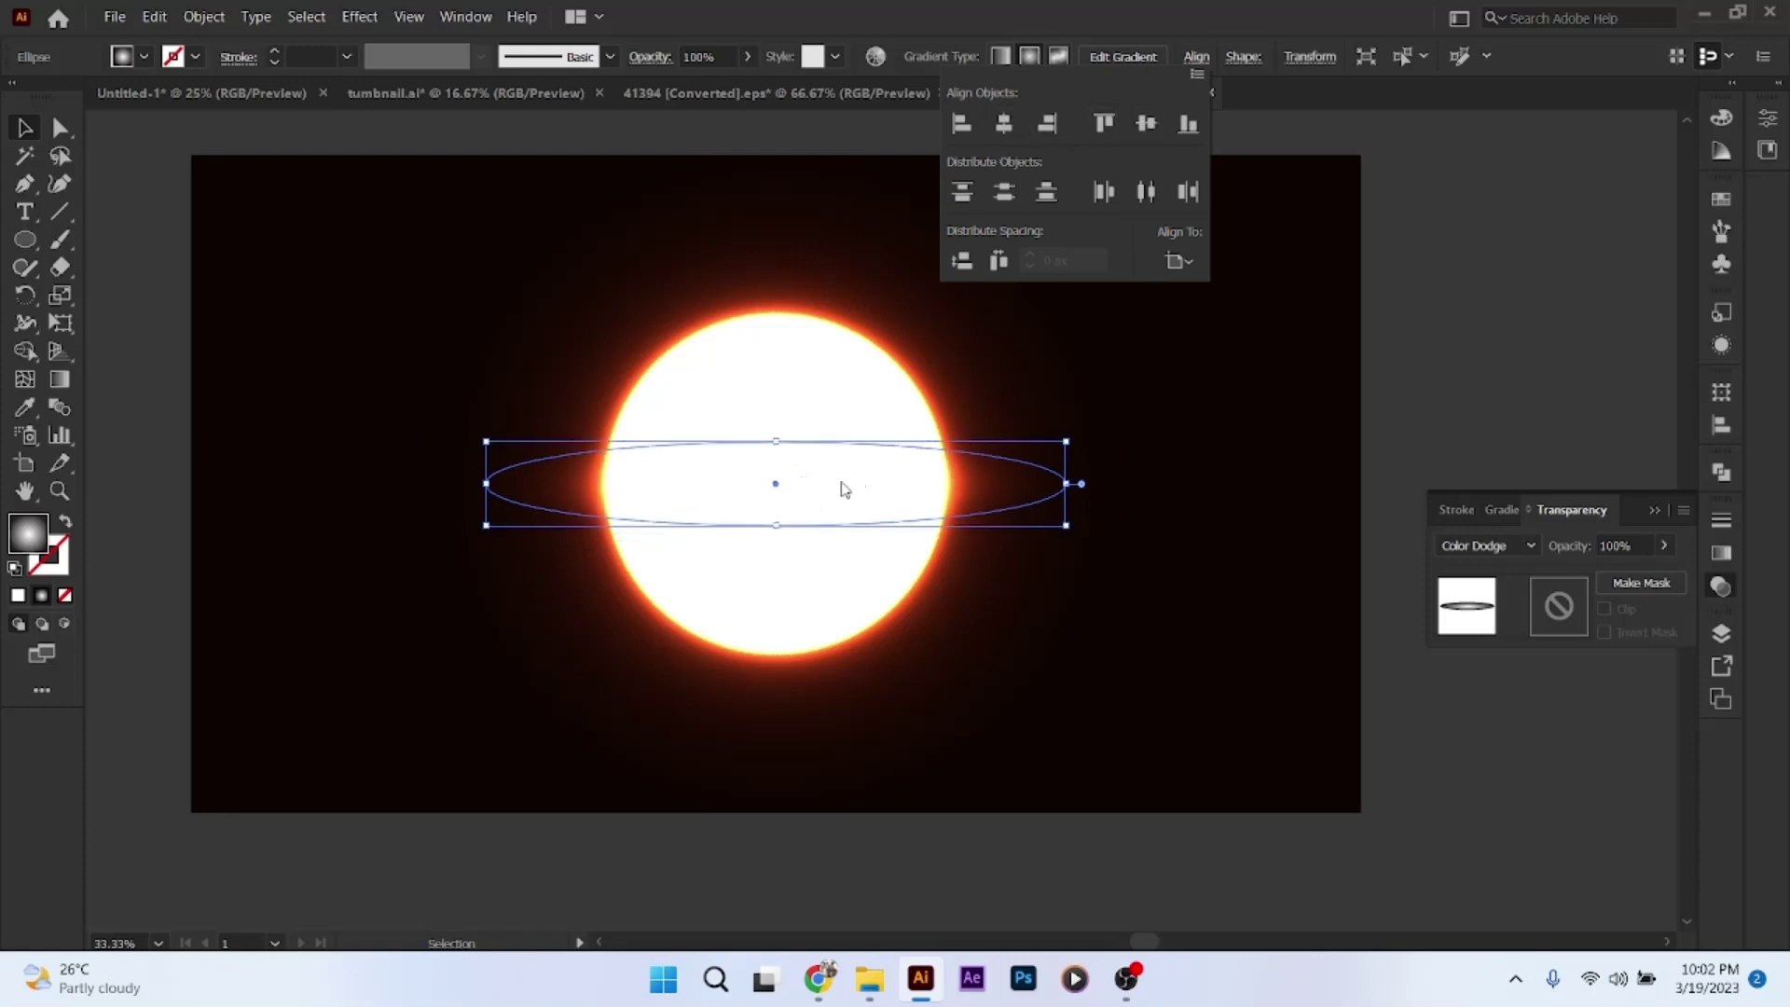
click(1069, 487)
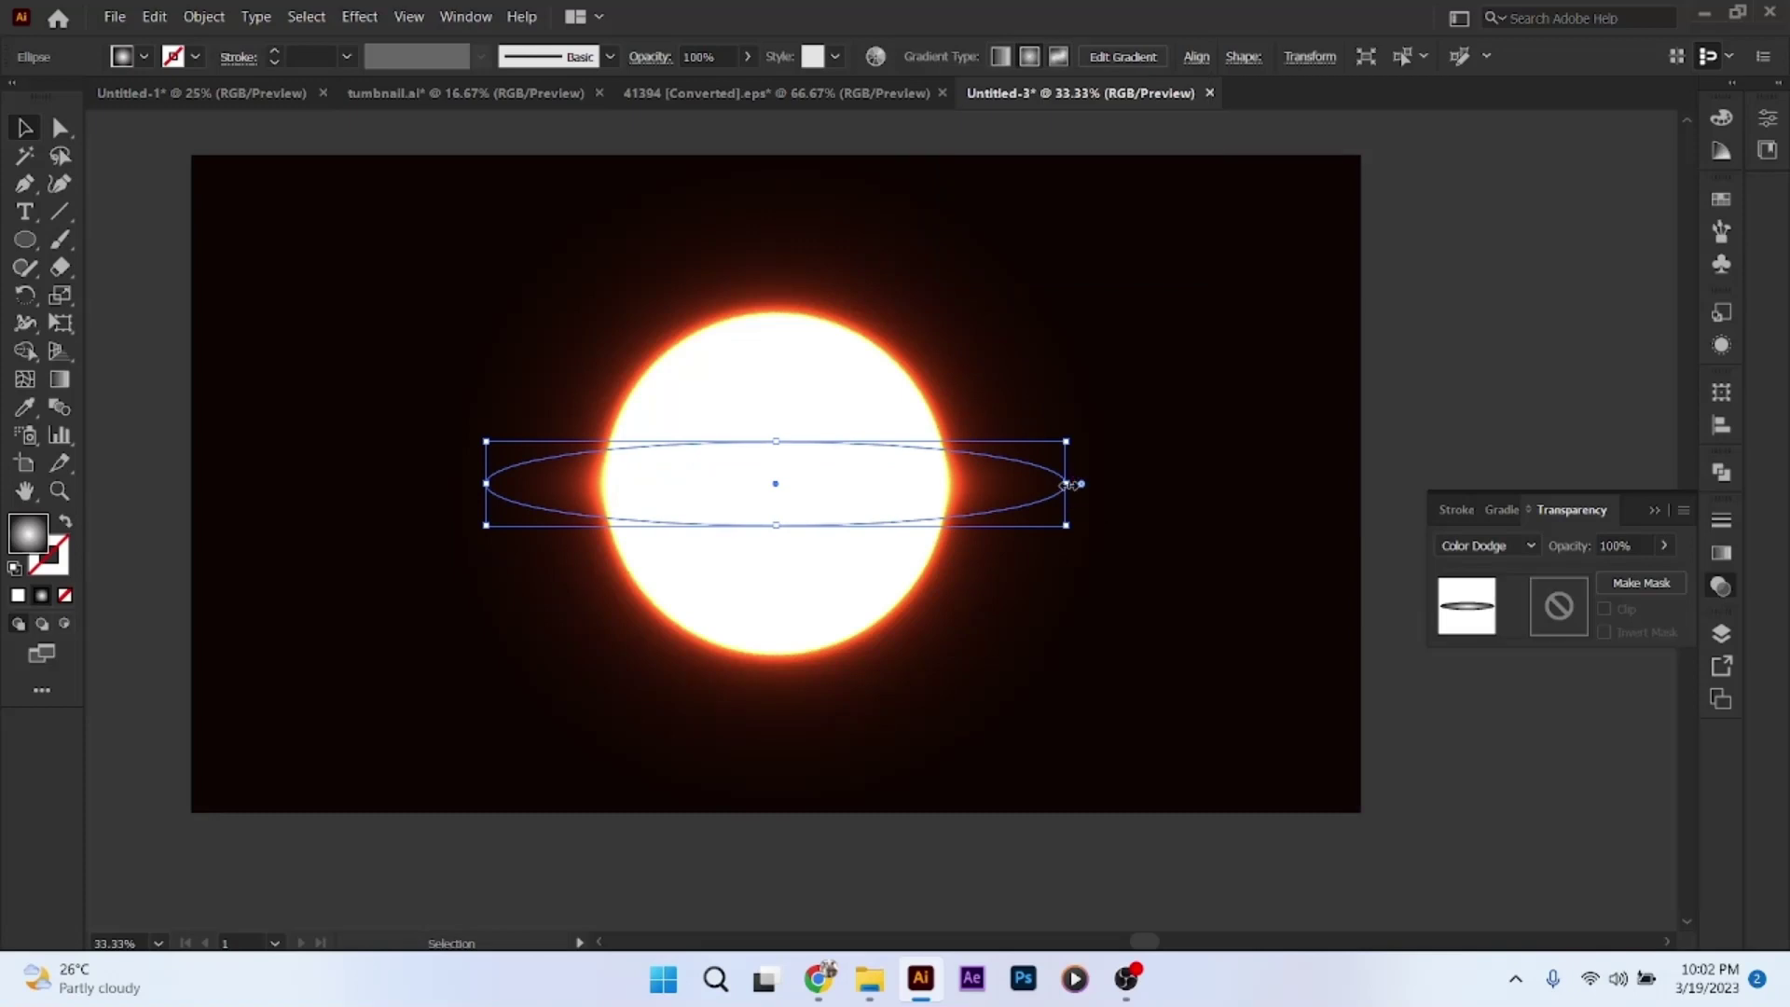
Resize the ellipse to about 1640 px wide and slightly taller, then drag a copy upward
drag(1065, 483, 1139, 477)
drag(1260, 460, 1311, 453)
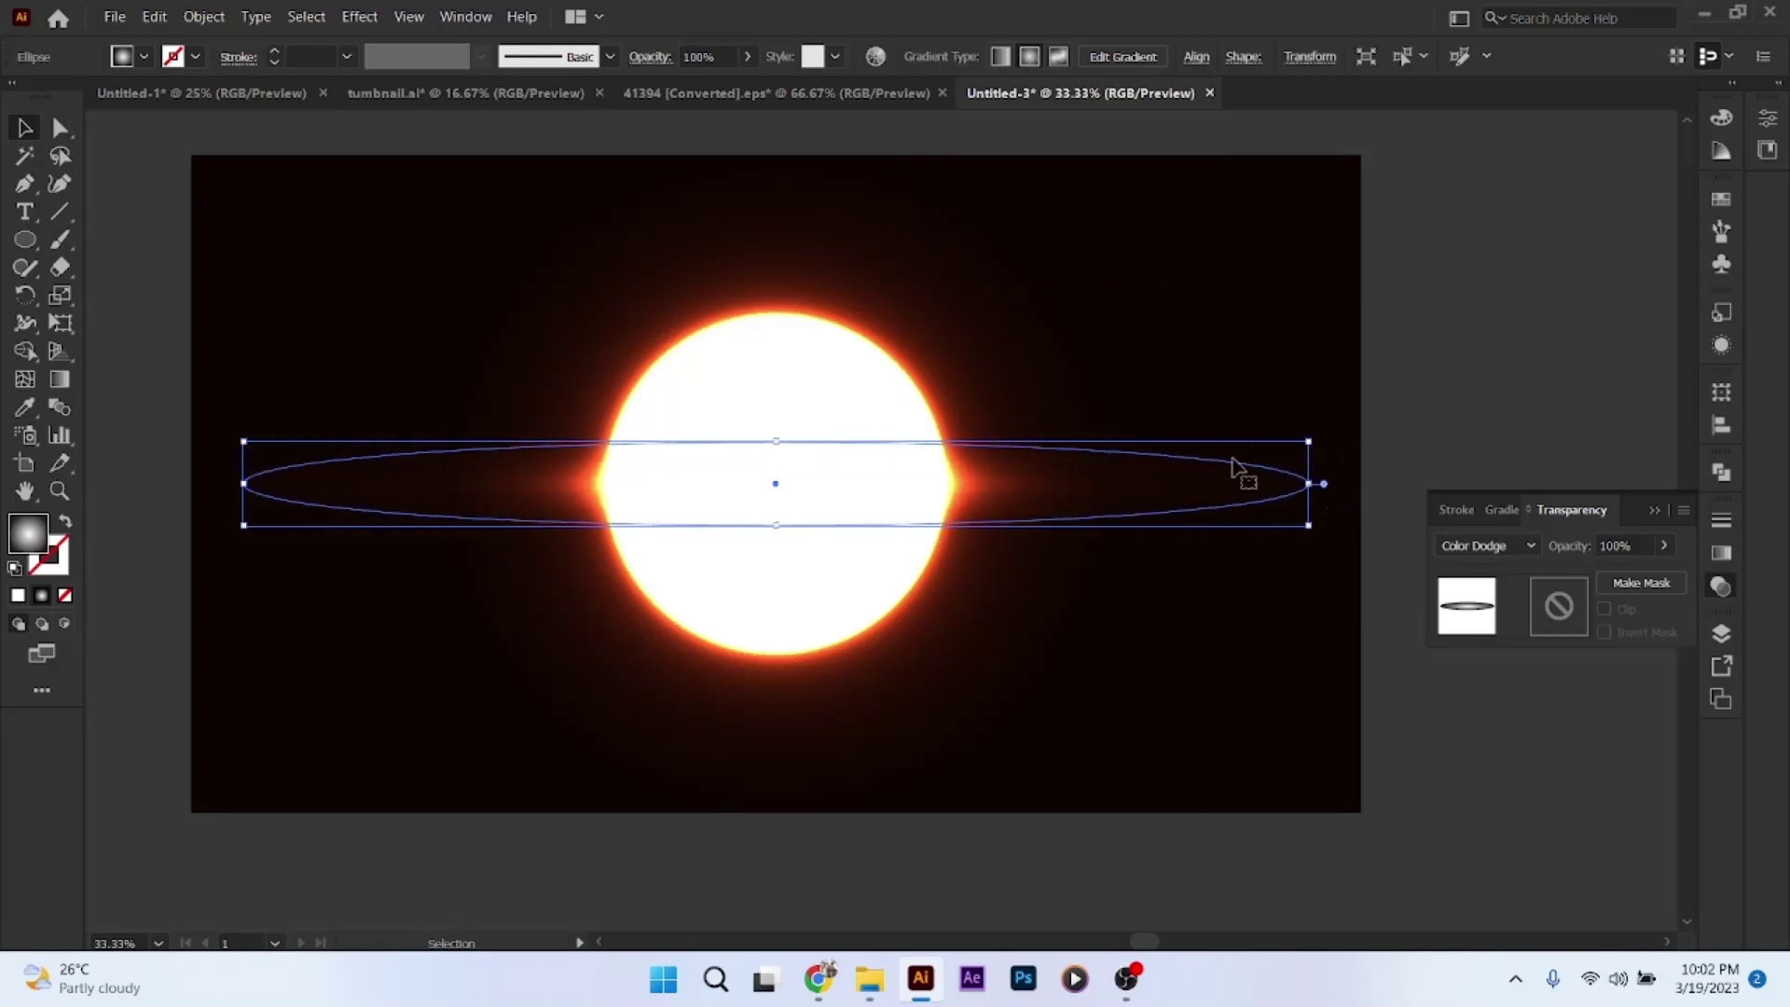
drag(776, 525, 778, 565)
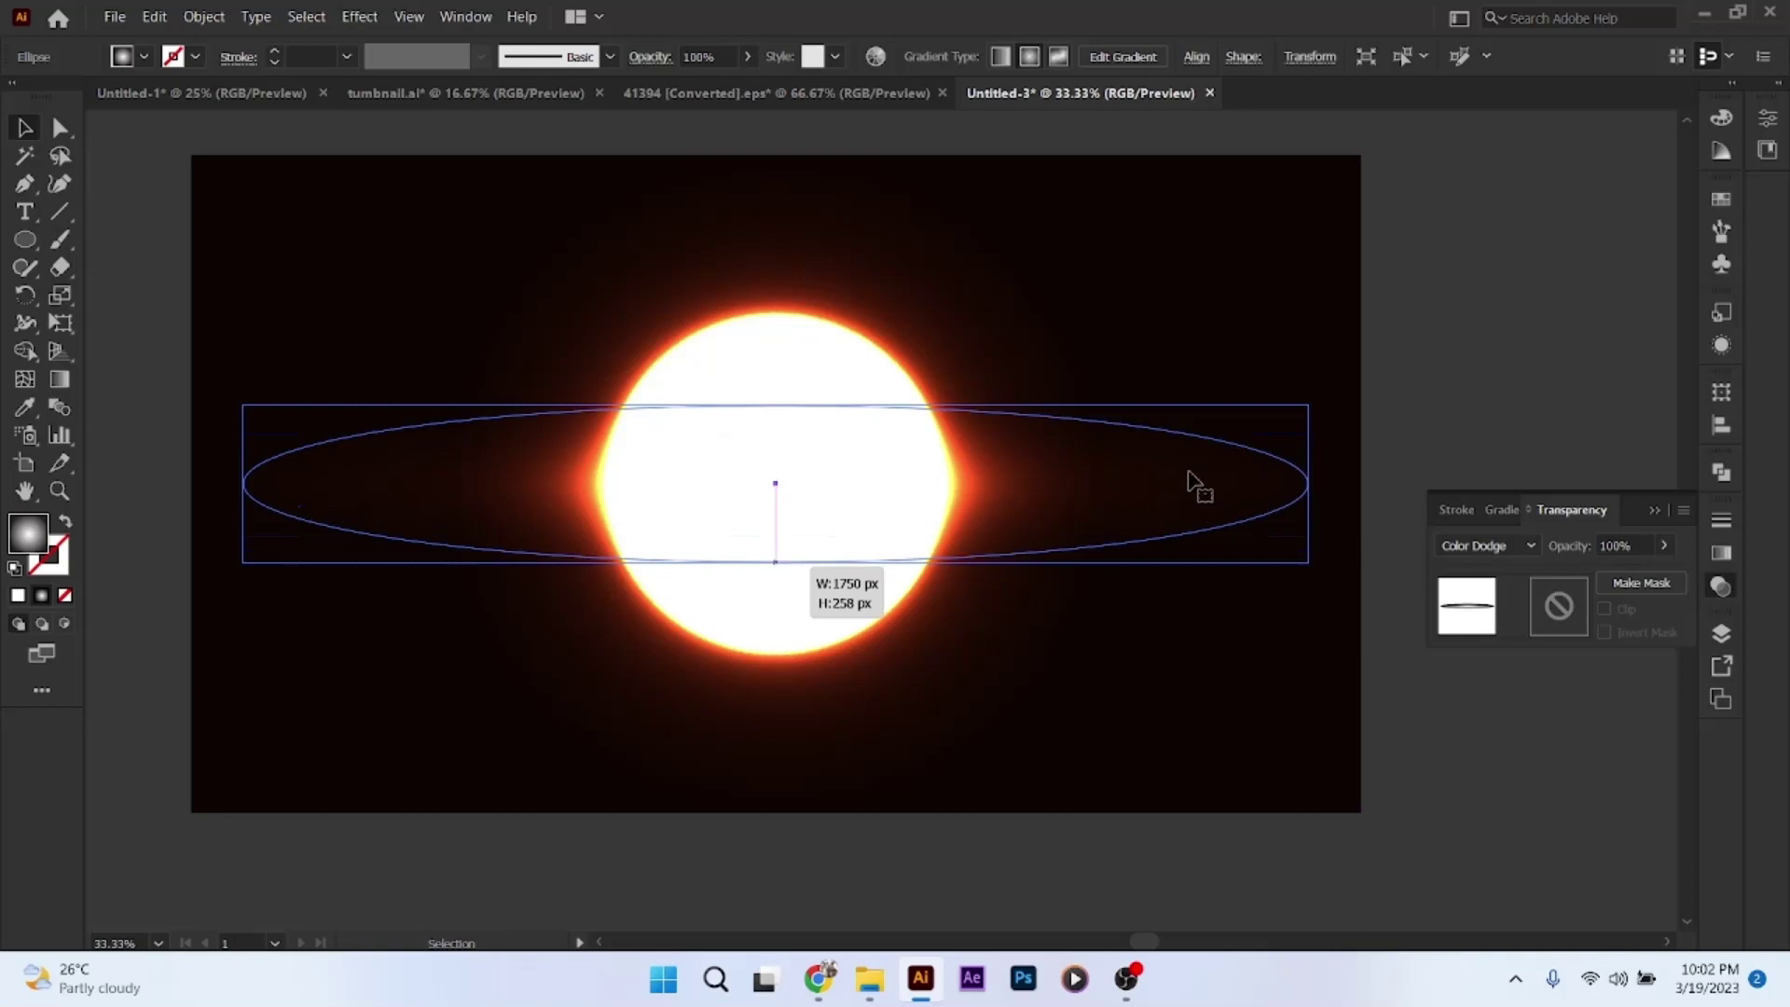
drag(1308, 484, 1227, 496)
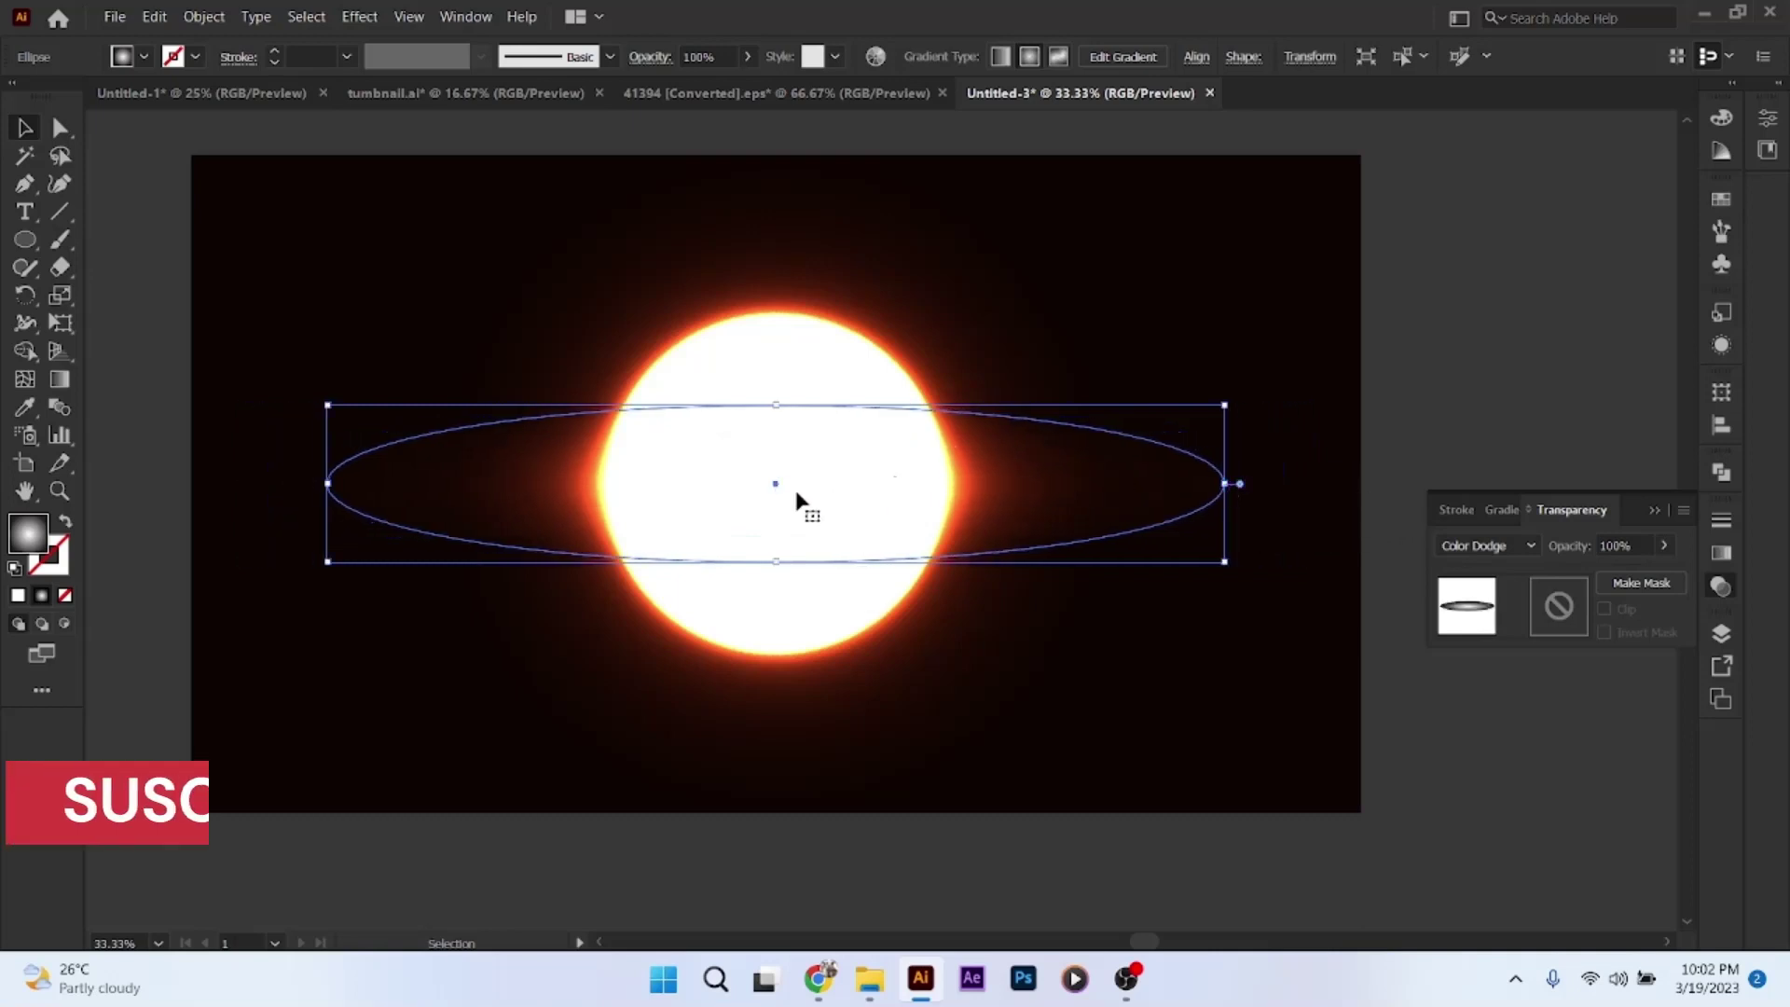
drag(773, 478, 782, 383)
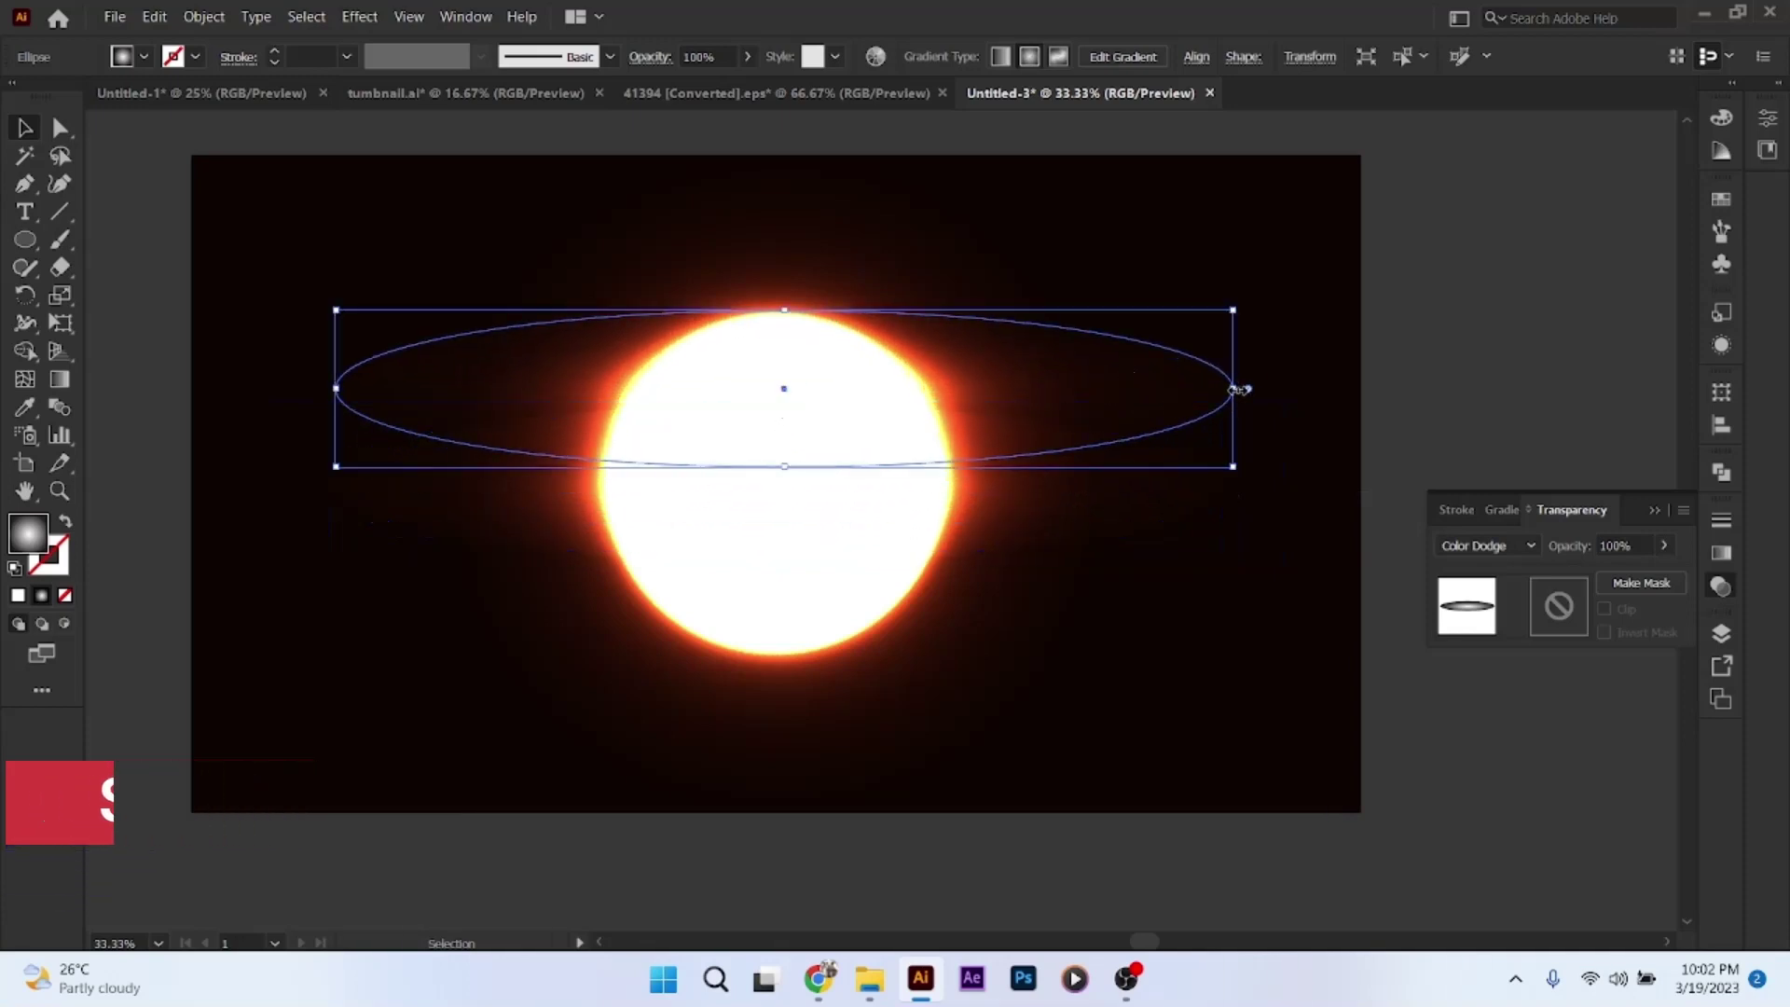
Make the copied streak narrower and flatter, rotate it 90° upright, and centre it on the sun
drag(1234, 387, 1004, 388)
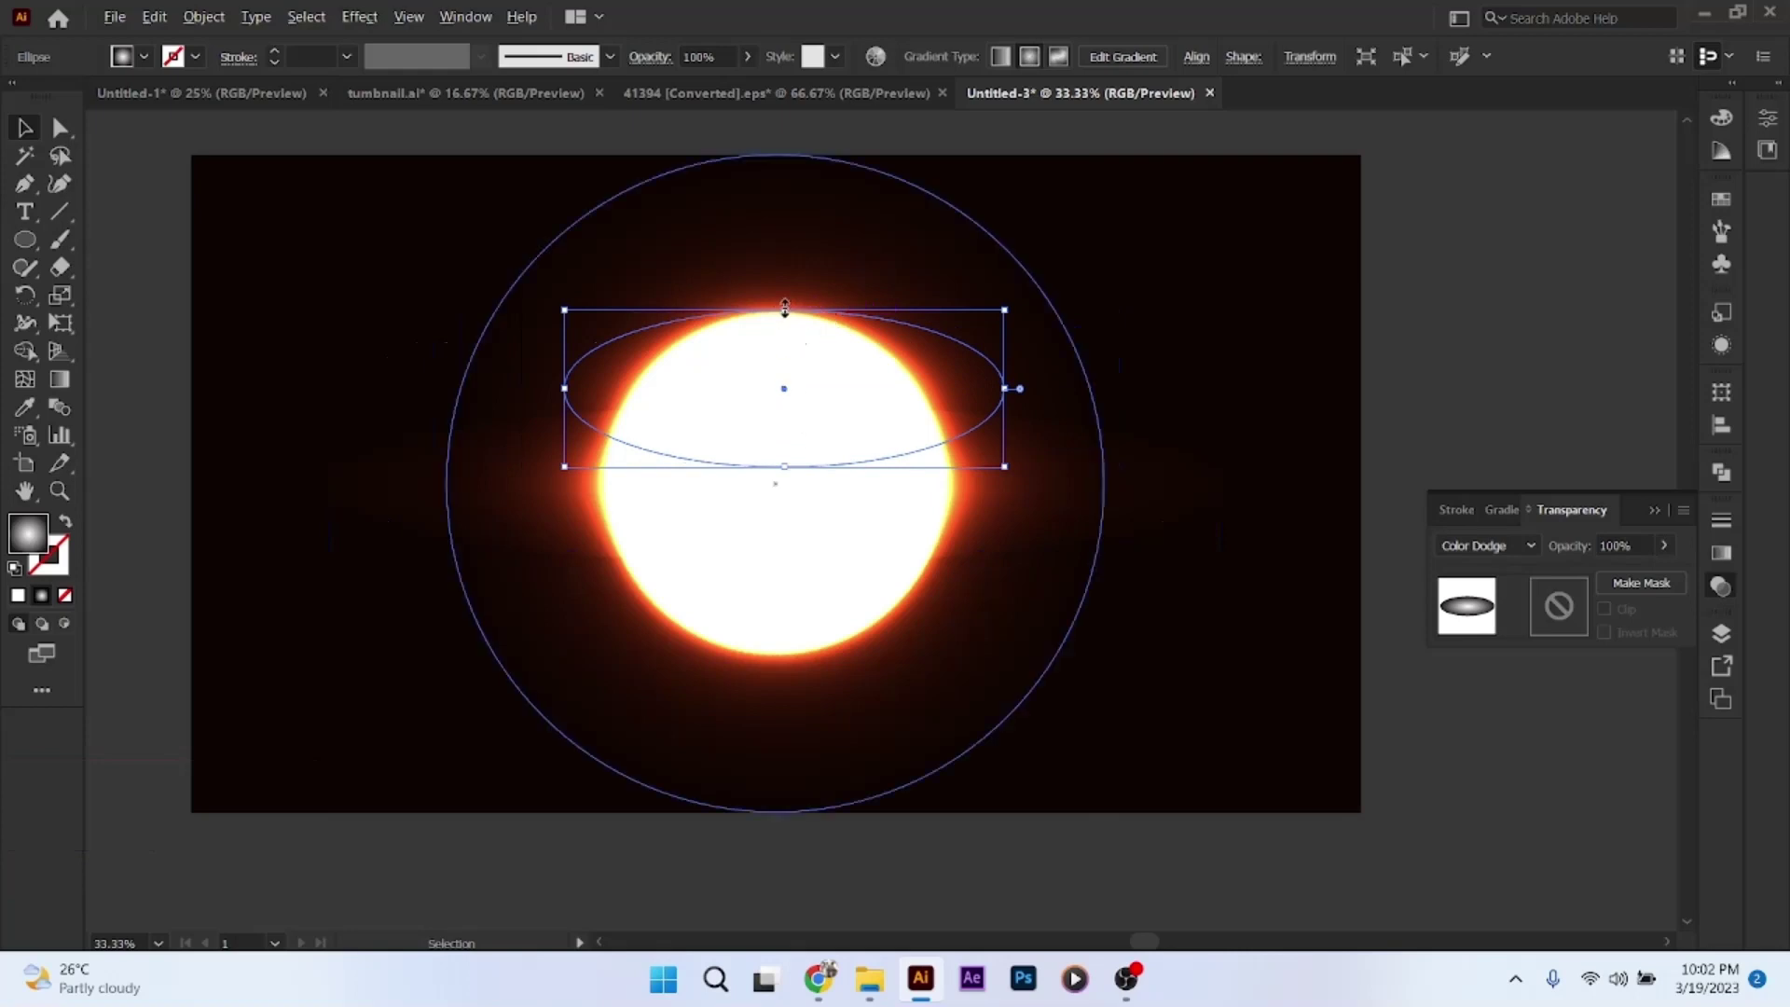
drag(784, 308, 784, 351)
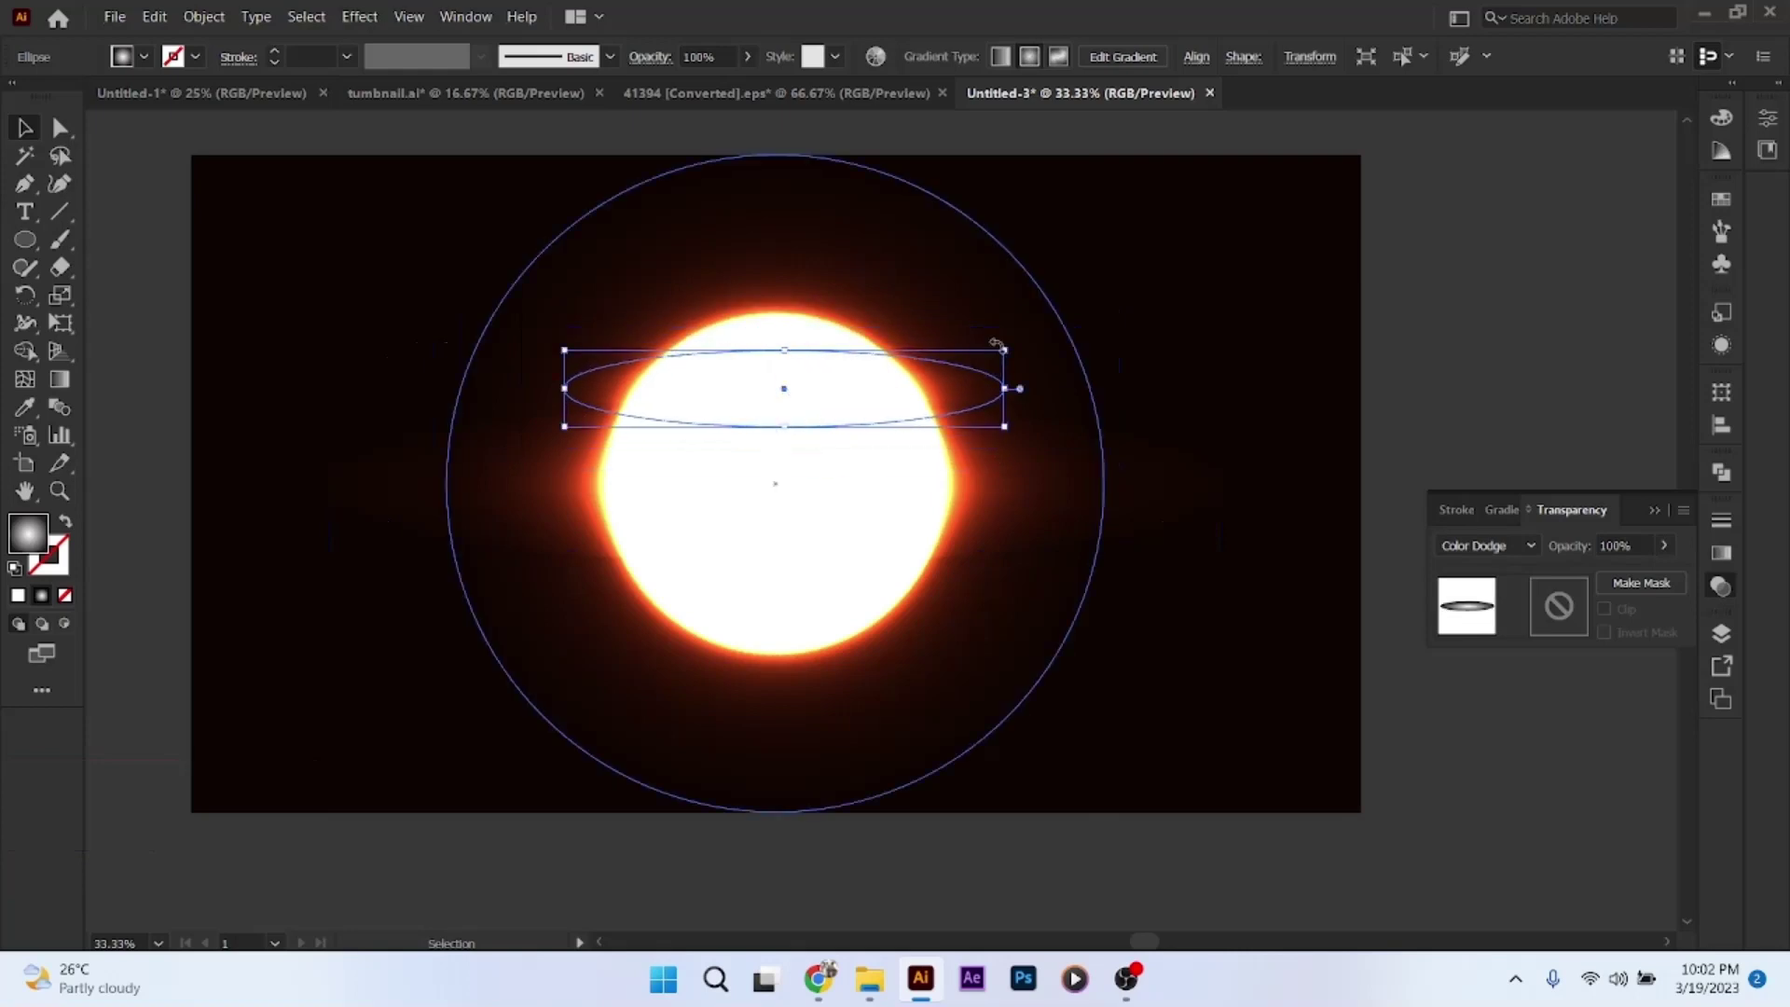
drag(1005, 341, 798, 249)
drag(782, 395, 783, 480)
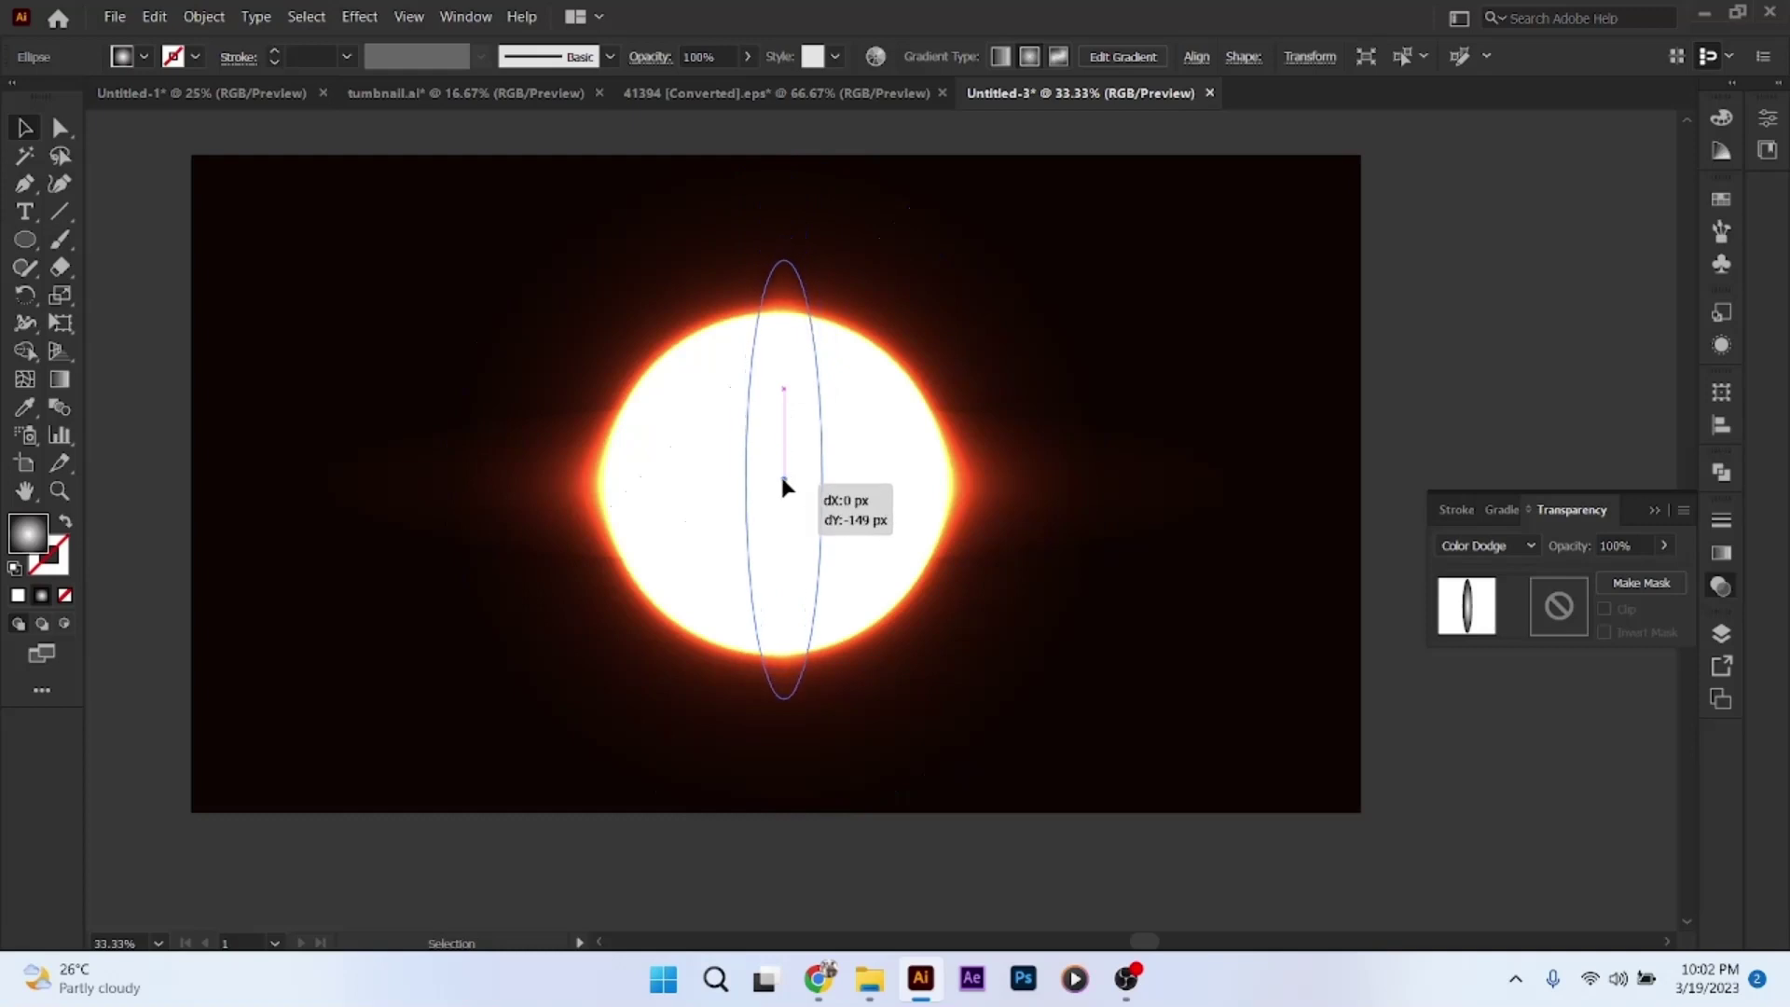
mouse_move(783, 480)
mouse_down()
mouse_move(763, 512)
mouse_move(772, 483)
mouse_up()
Set the horizontal streak's right gradient stop to 0% opacity, then select the vertical streak
click(1142, 321)
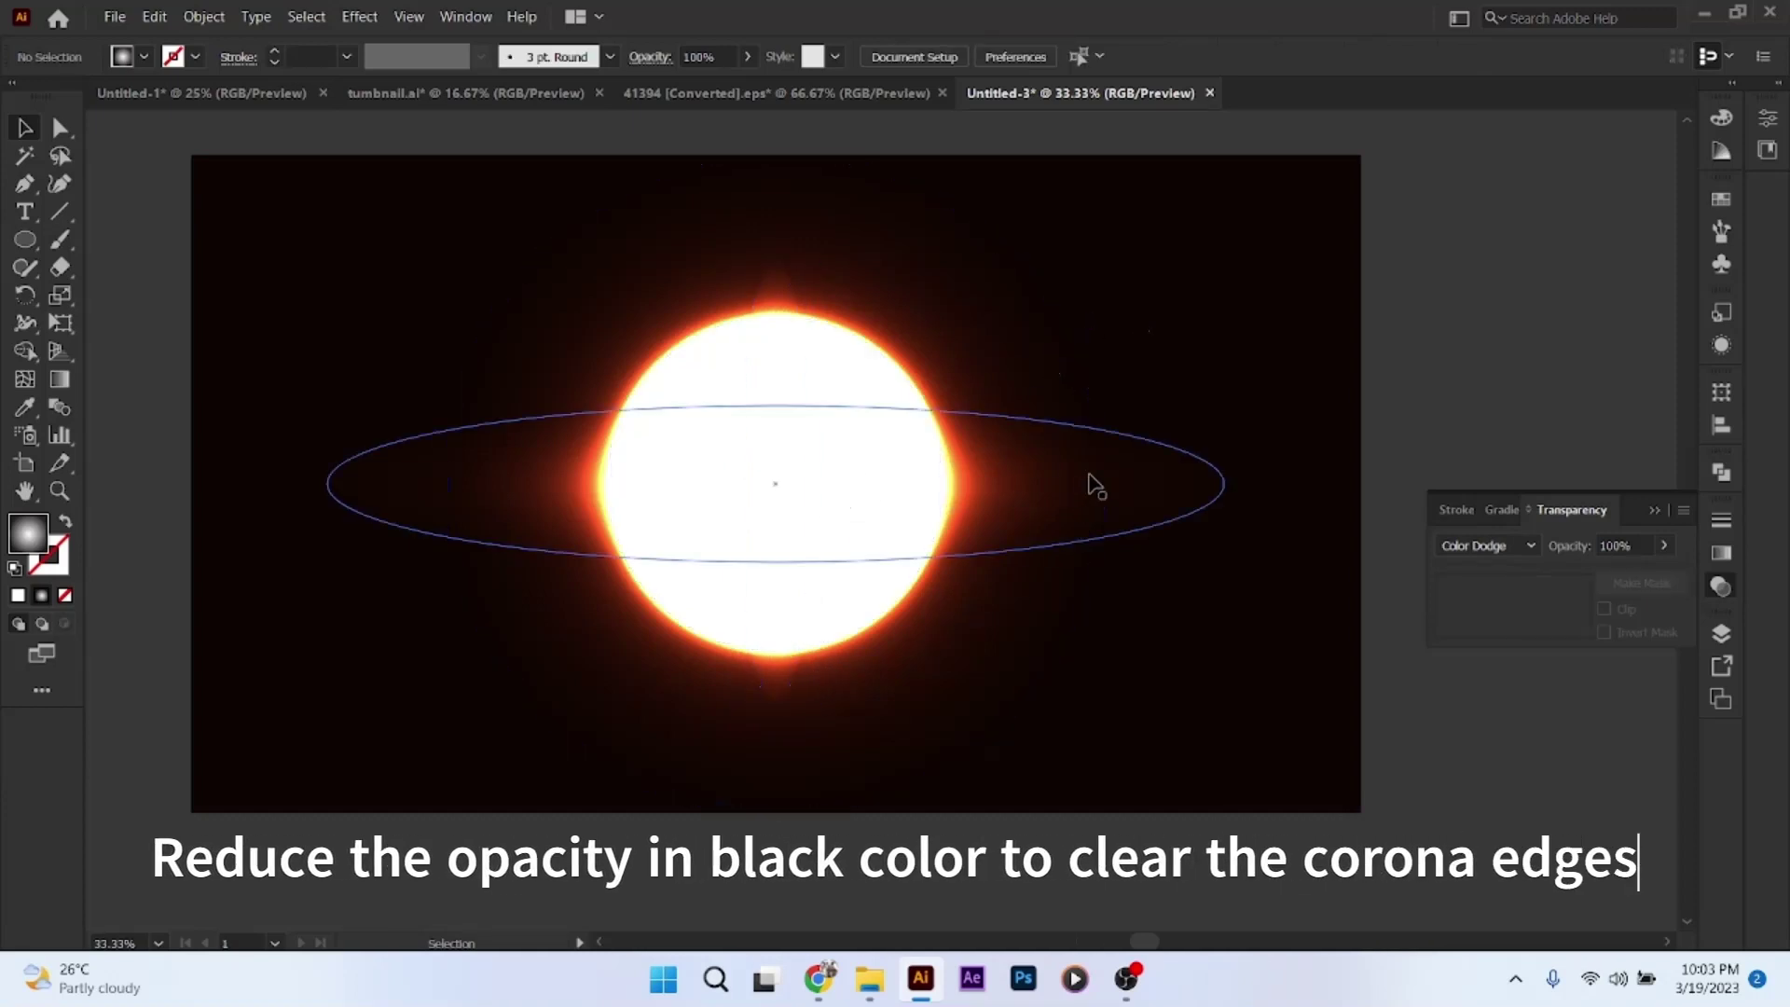
click(1093, 484)
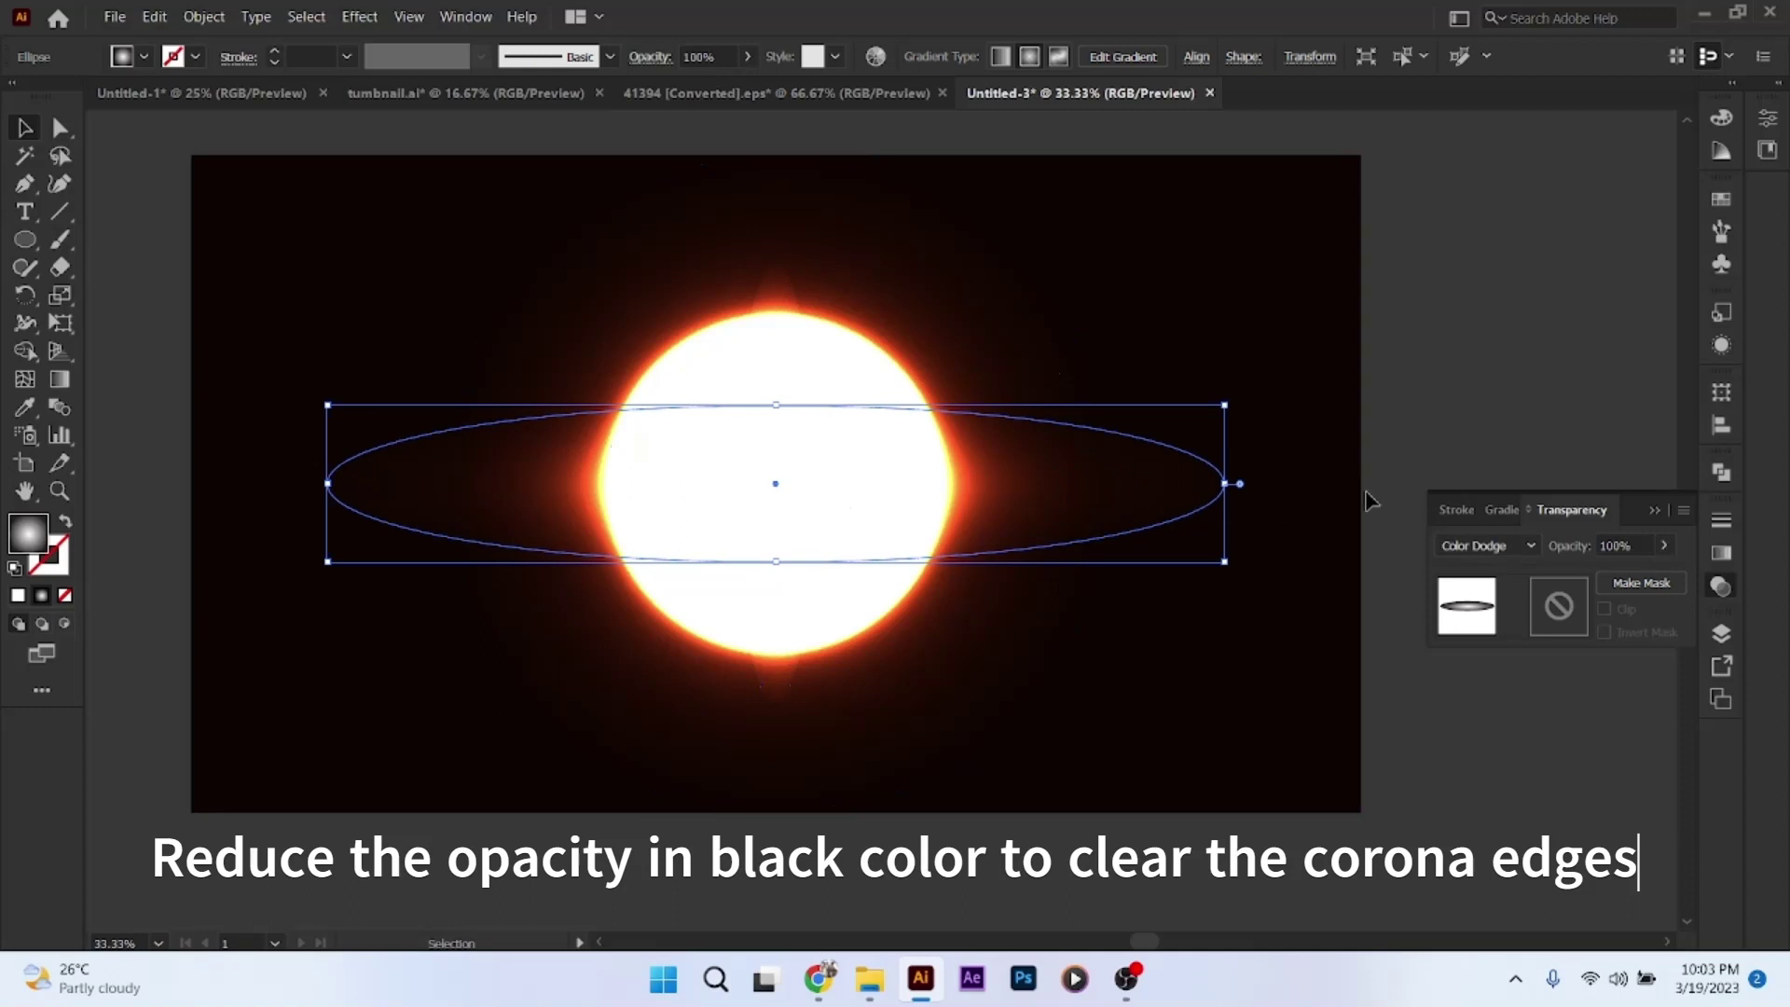
click(1721, 554)
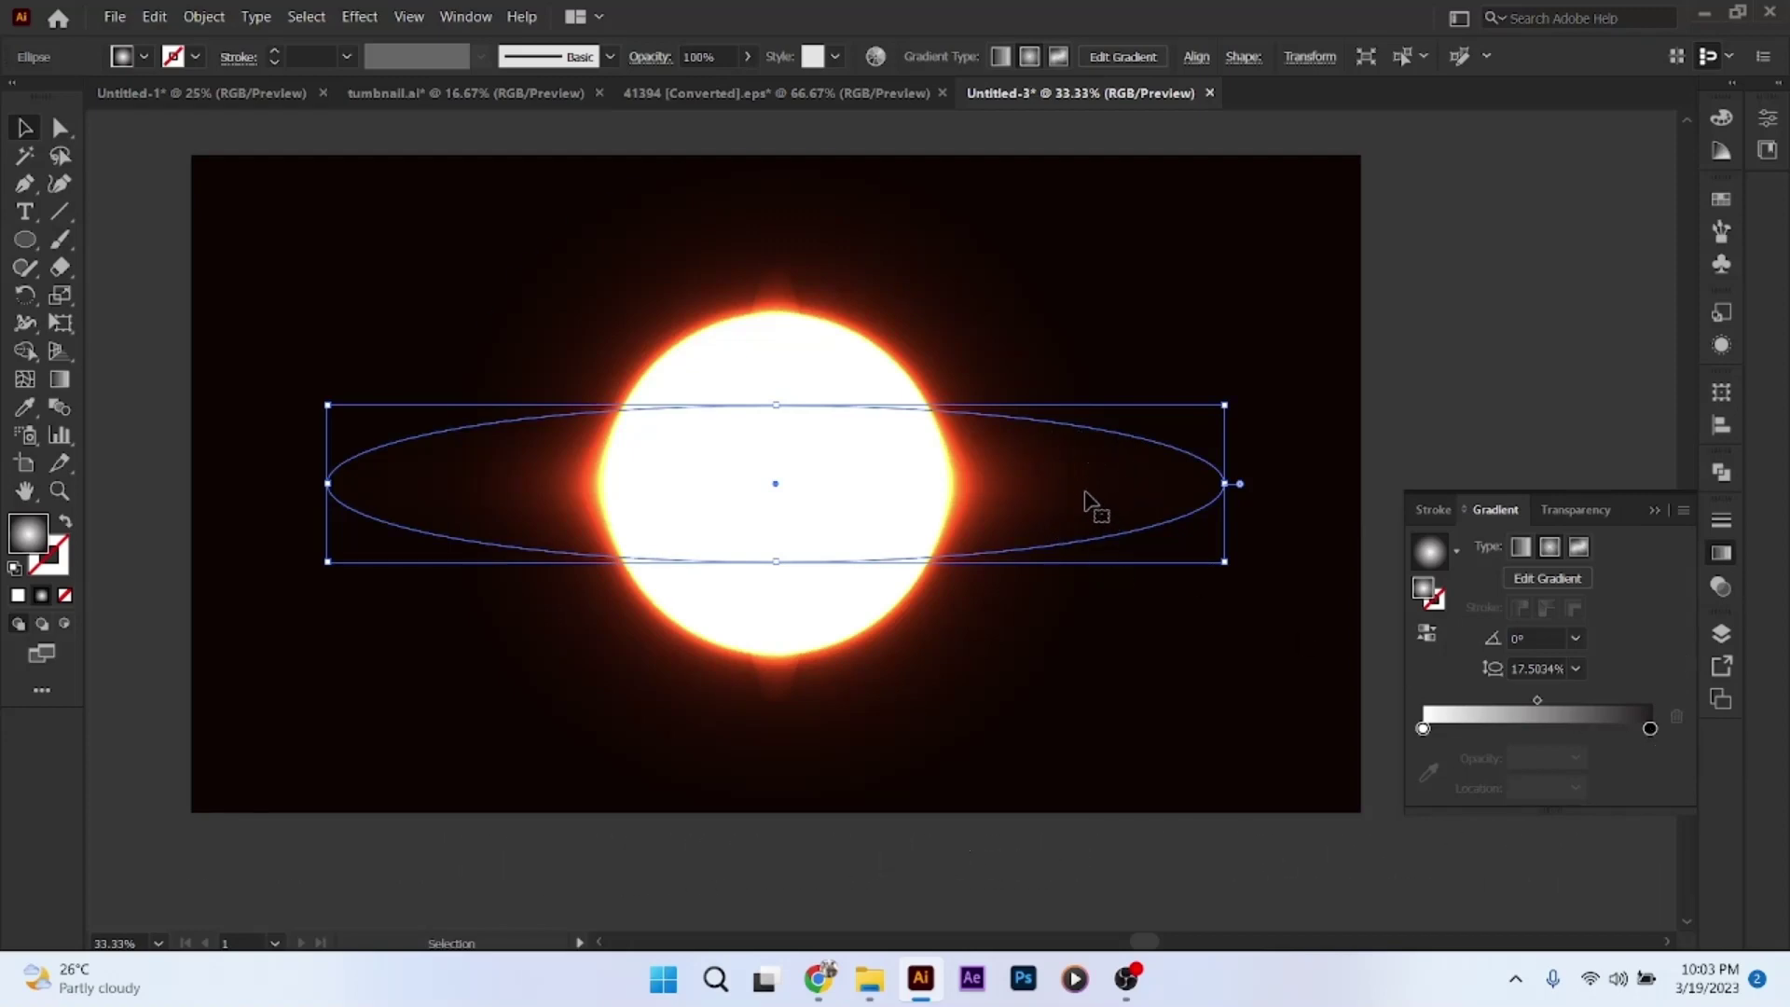
scroll(1072, 457, up, 4)
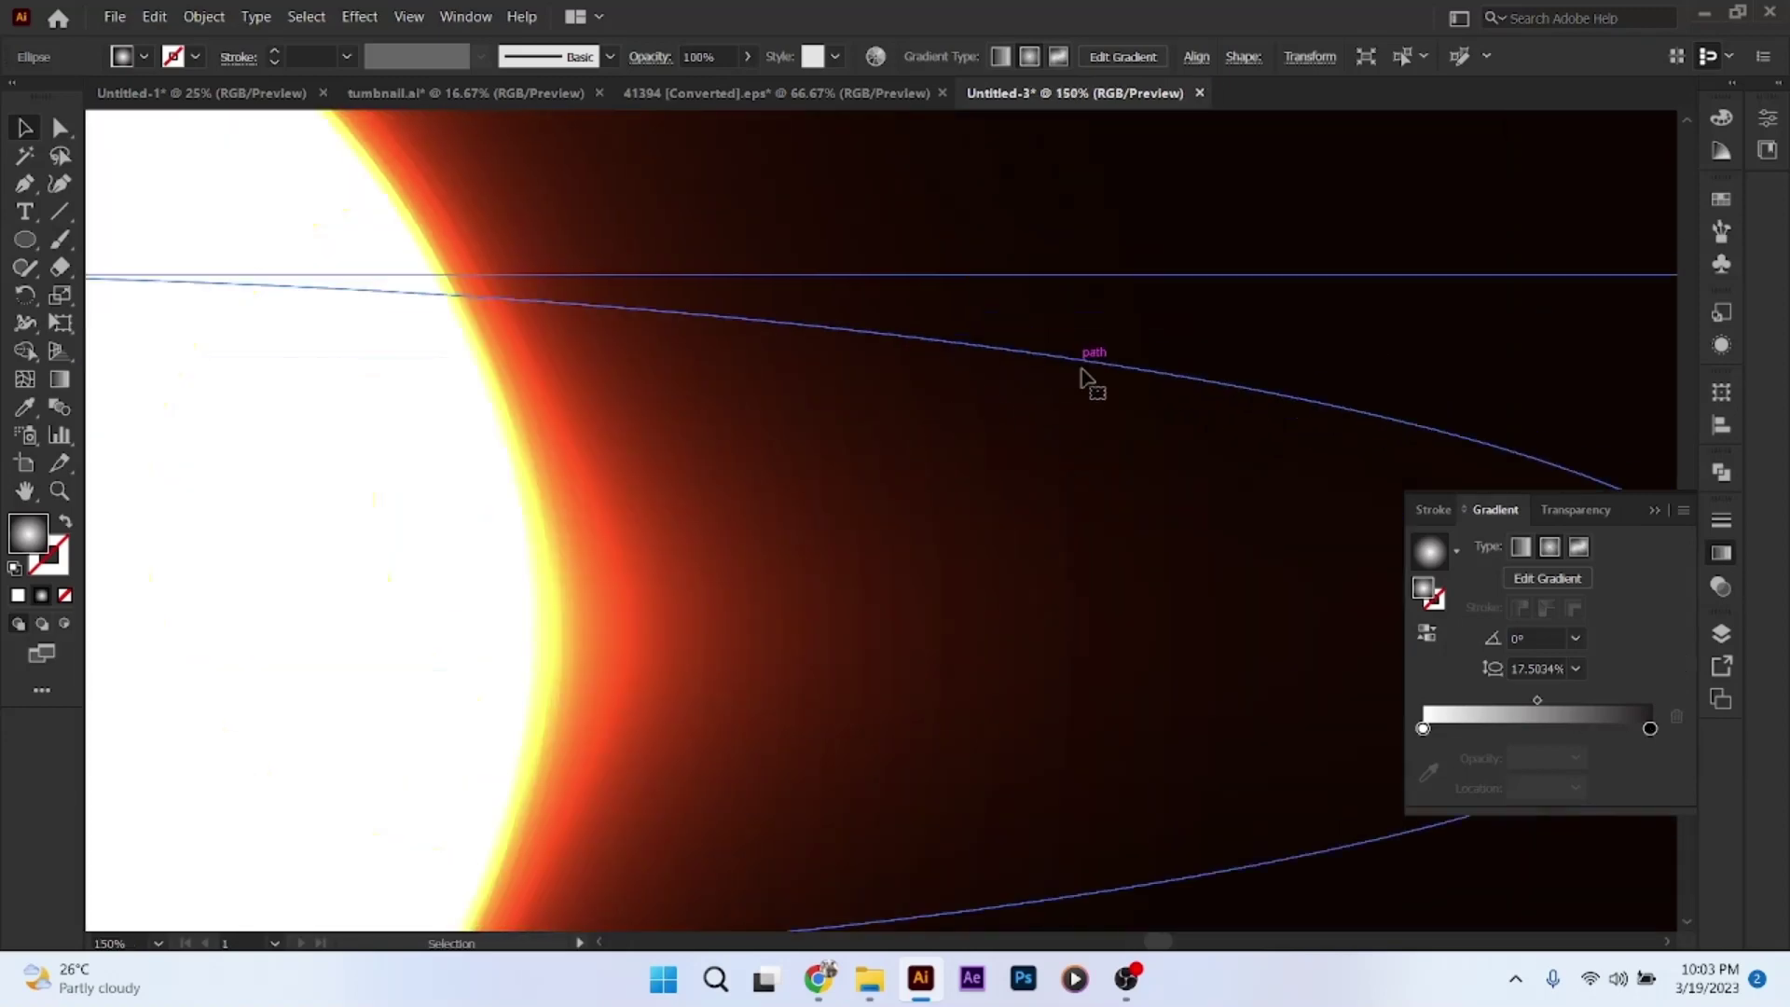
scroll(1083, 382, down, 4)
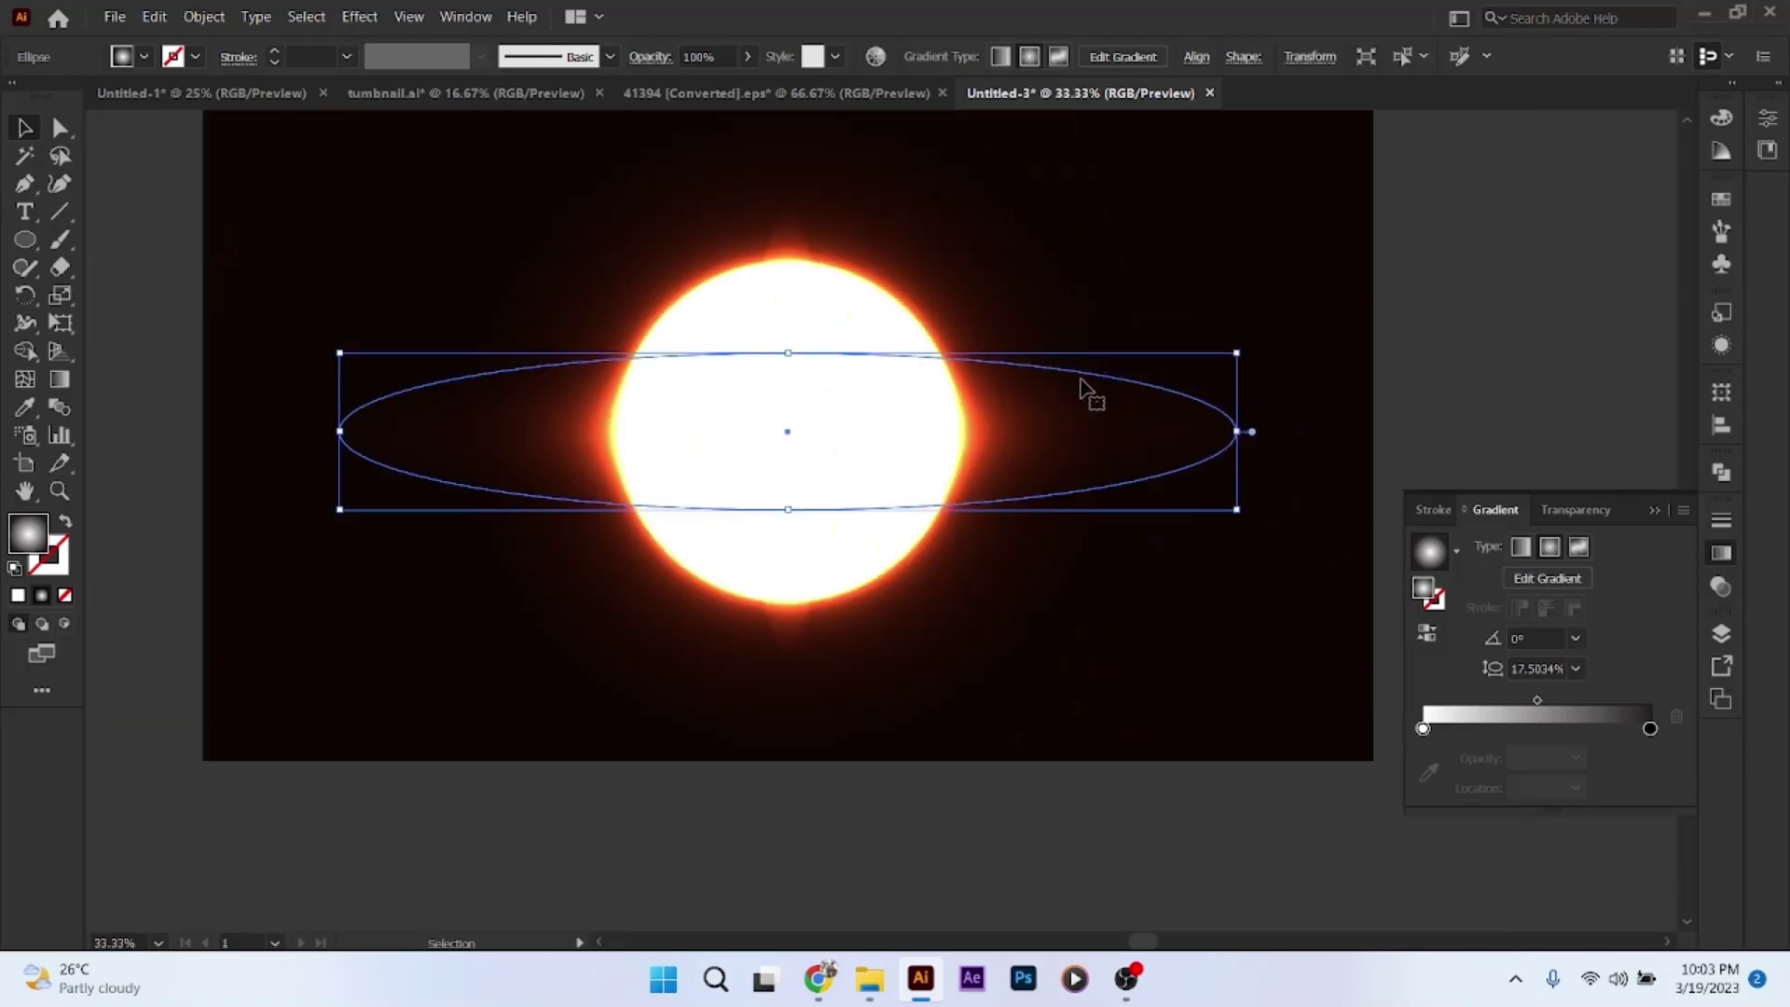
click(1650, 730)
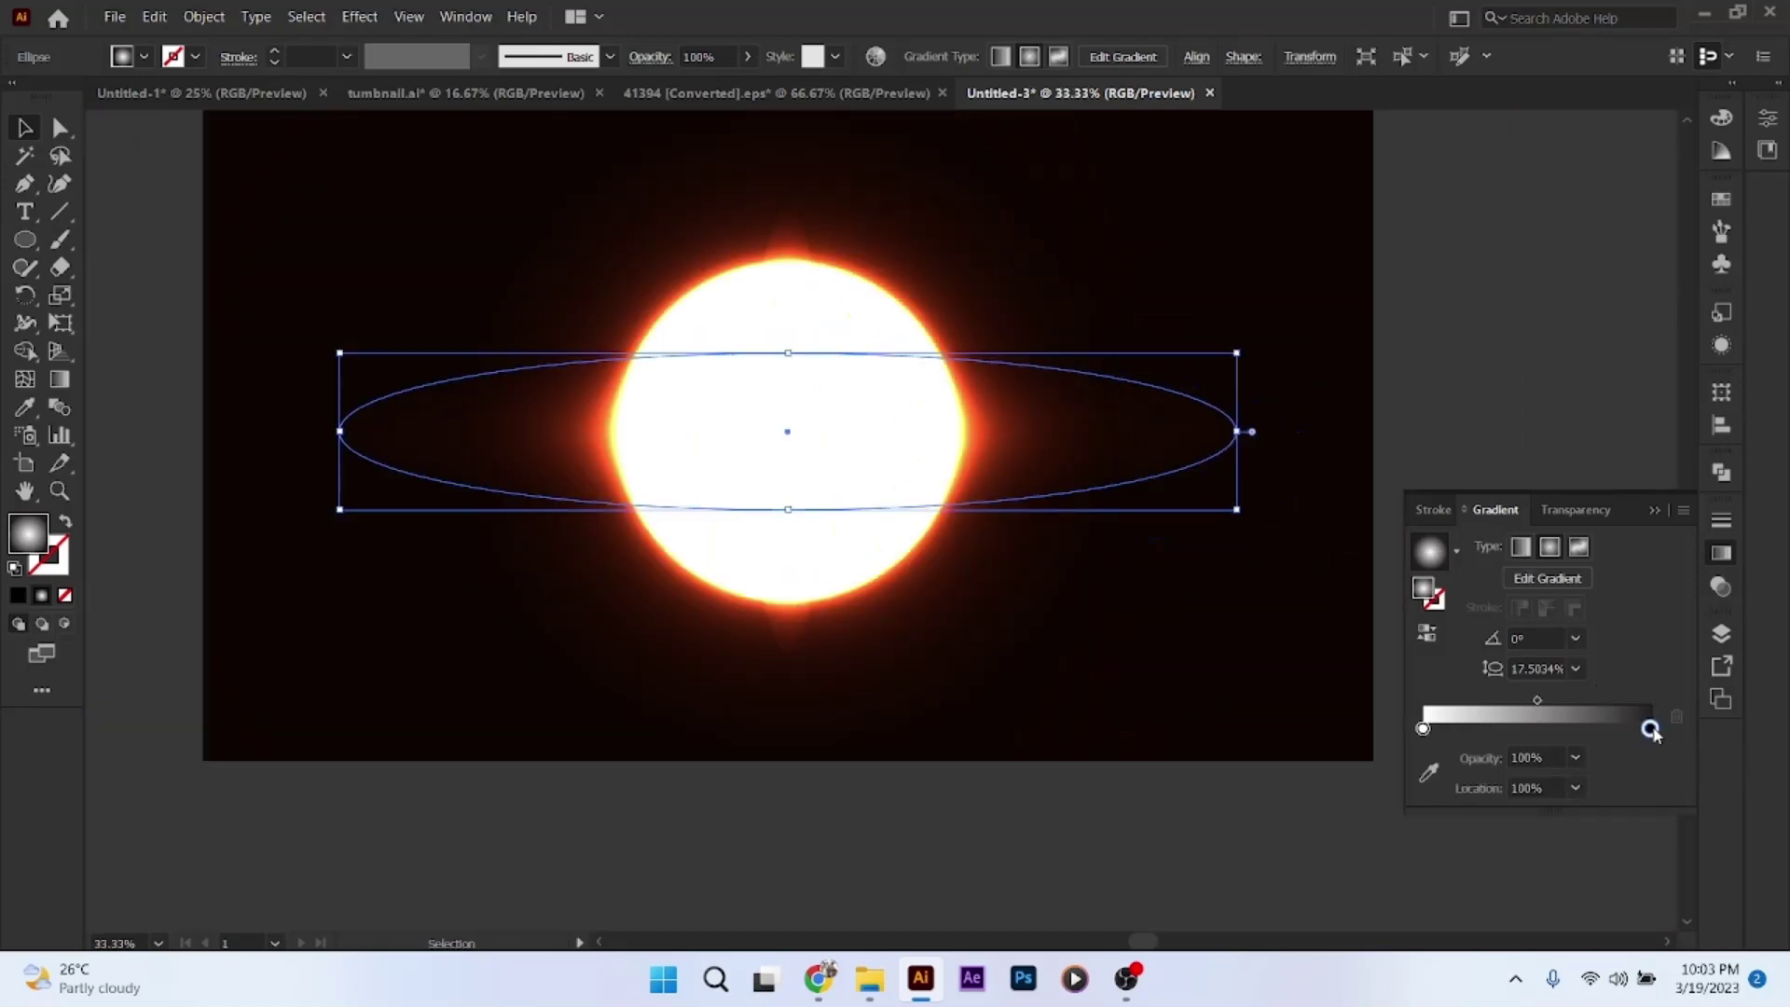
click(1575, 758)
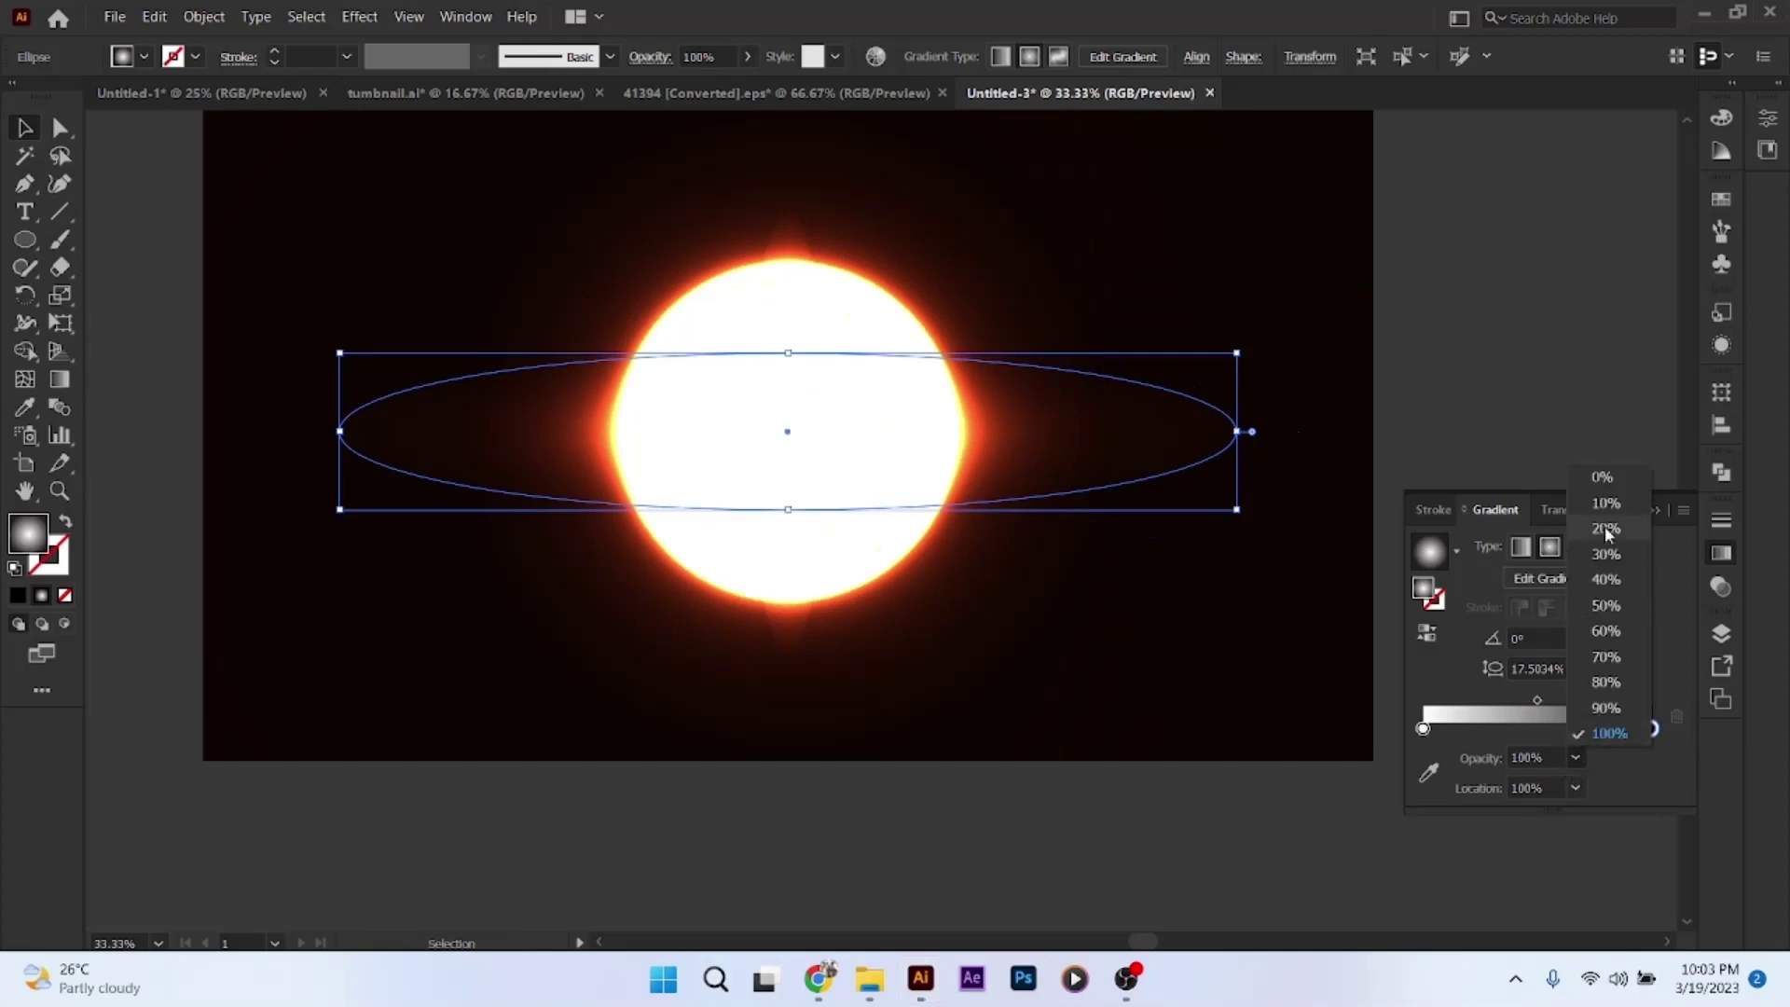
click(1603, 479)
drag(1175, 476, 793, 232)
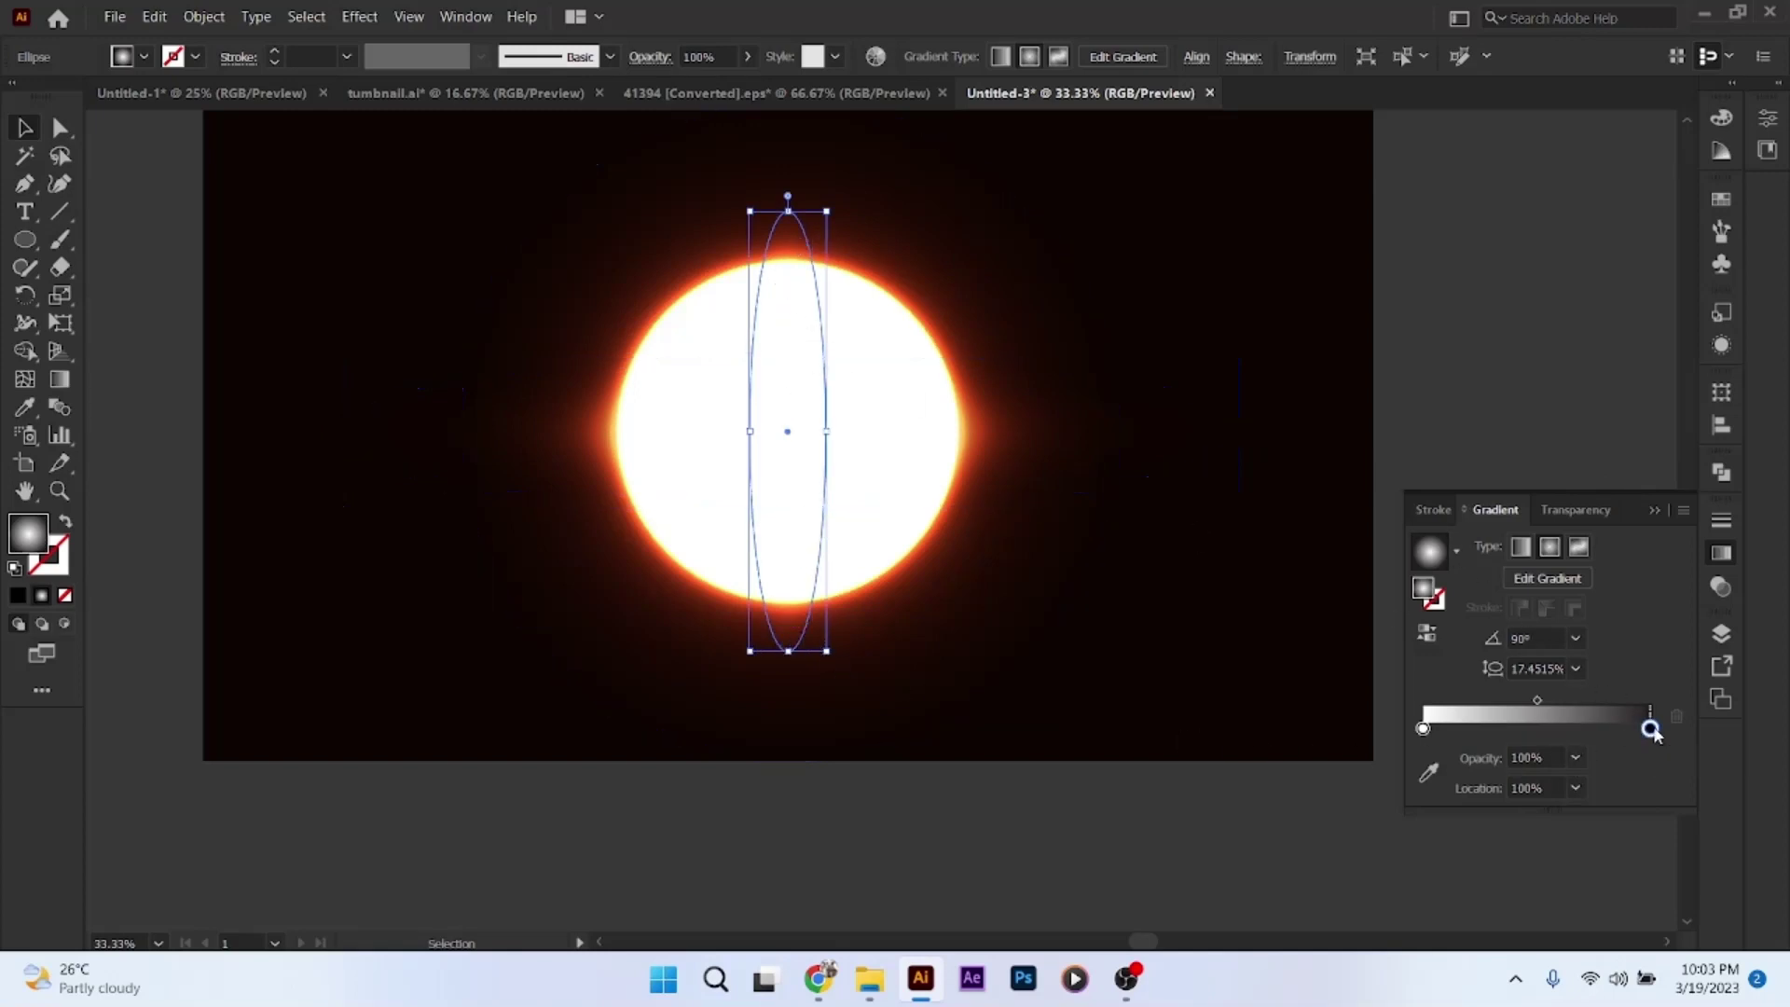
Set the vertical streak's outer gradient stop to 0% opacity
click(1574, 757)
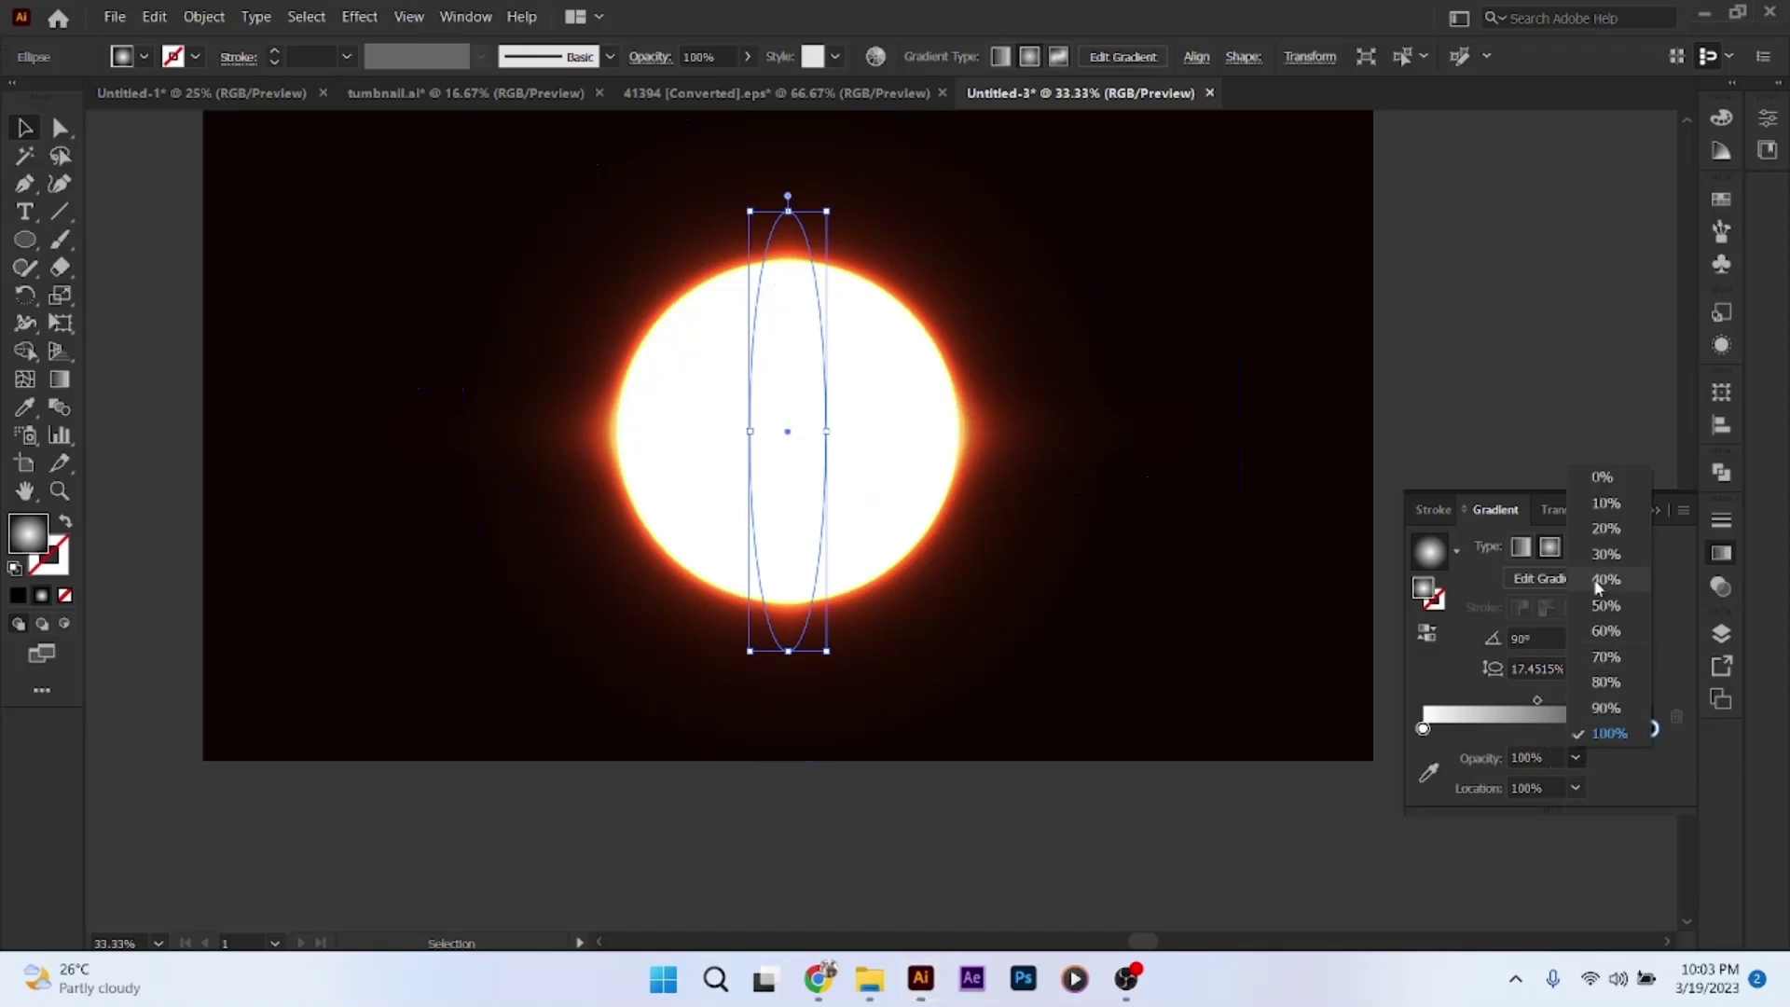
click(1594, 485)
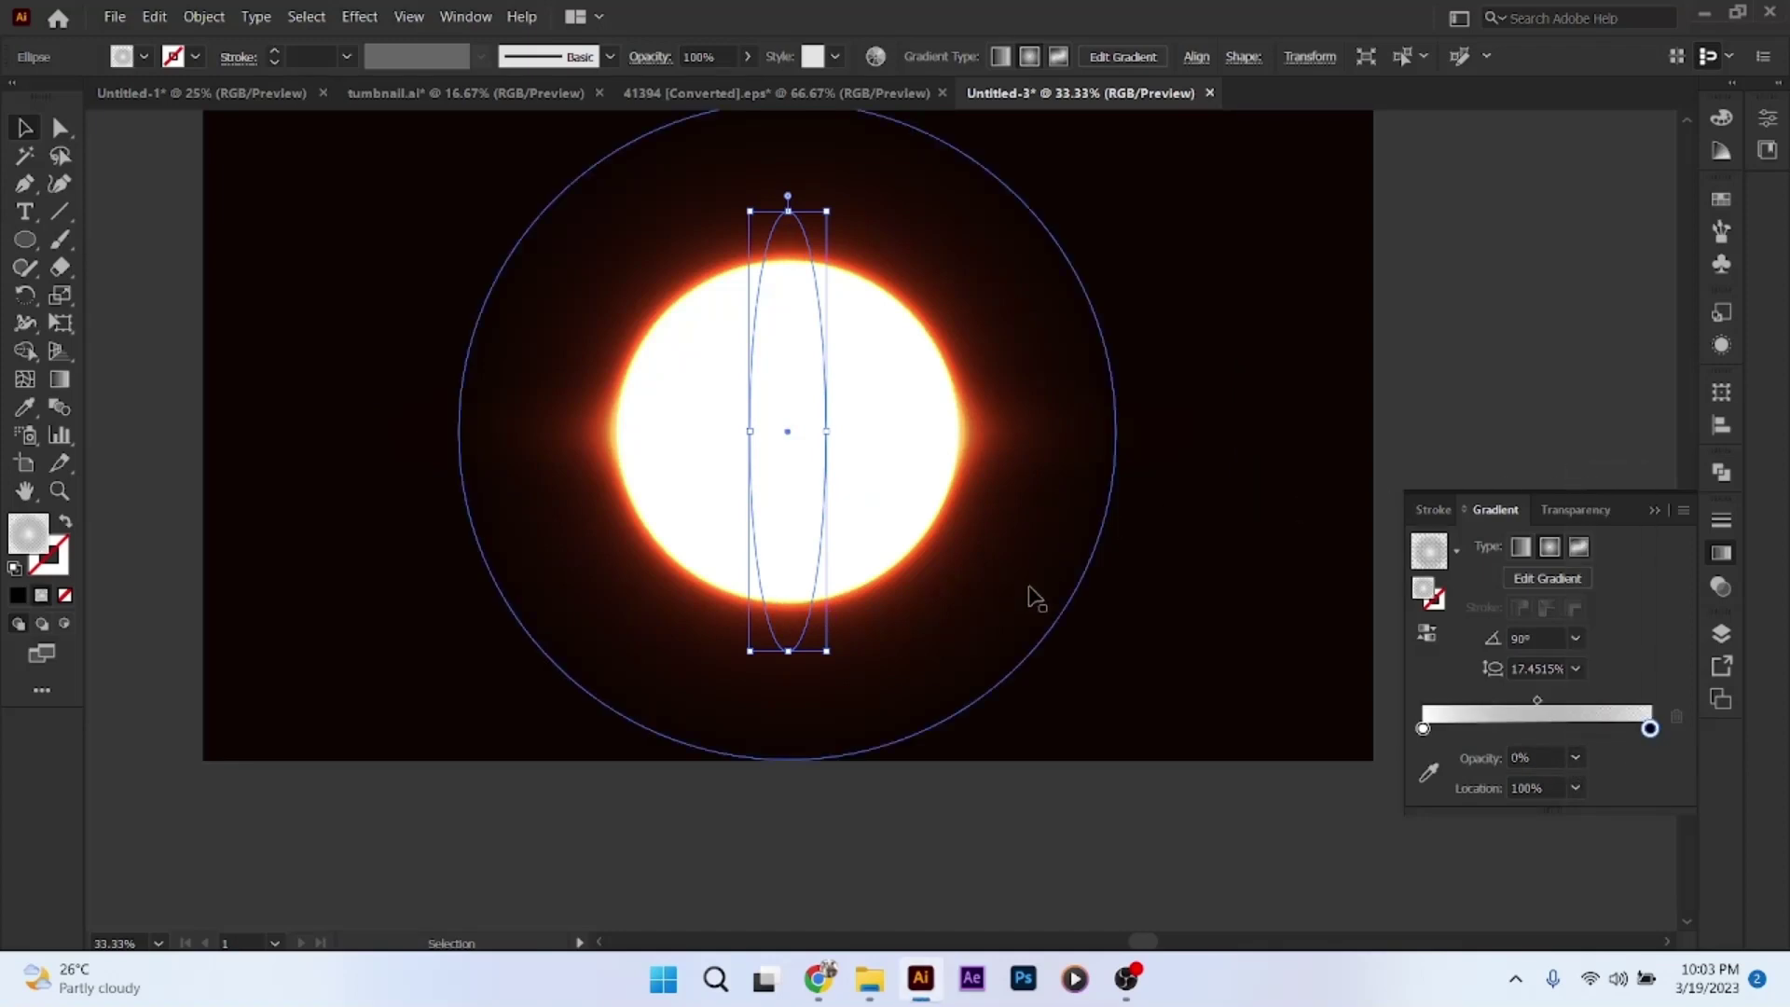
click(1156, 584)
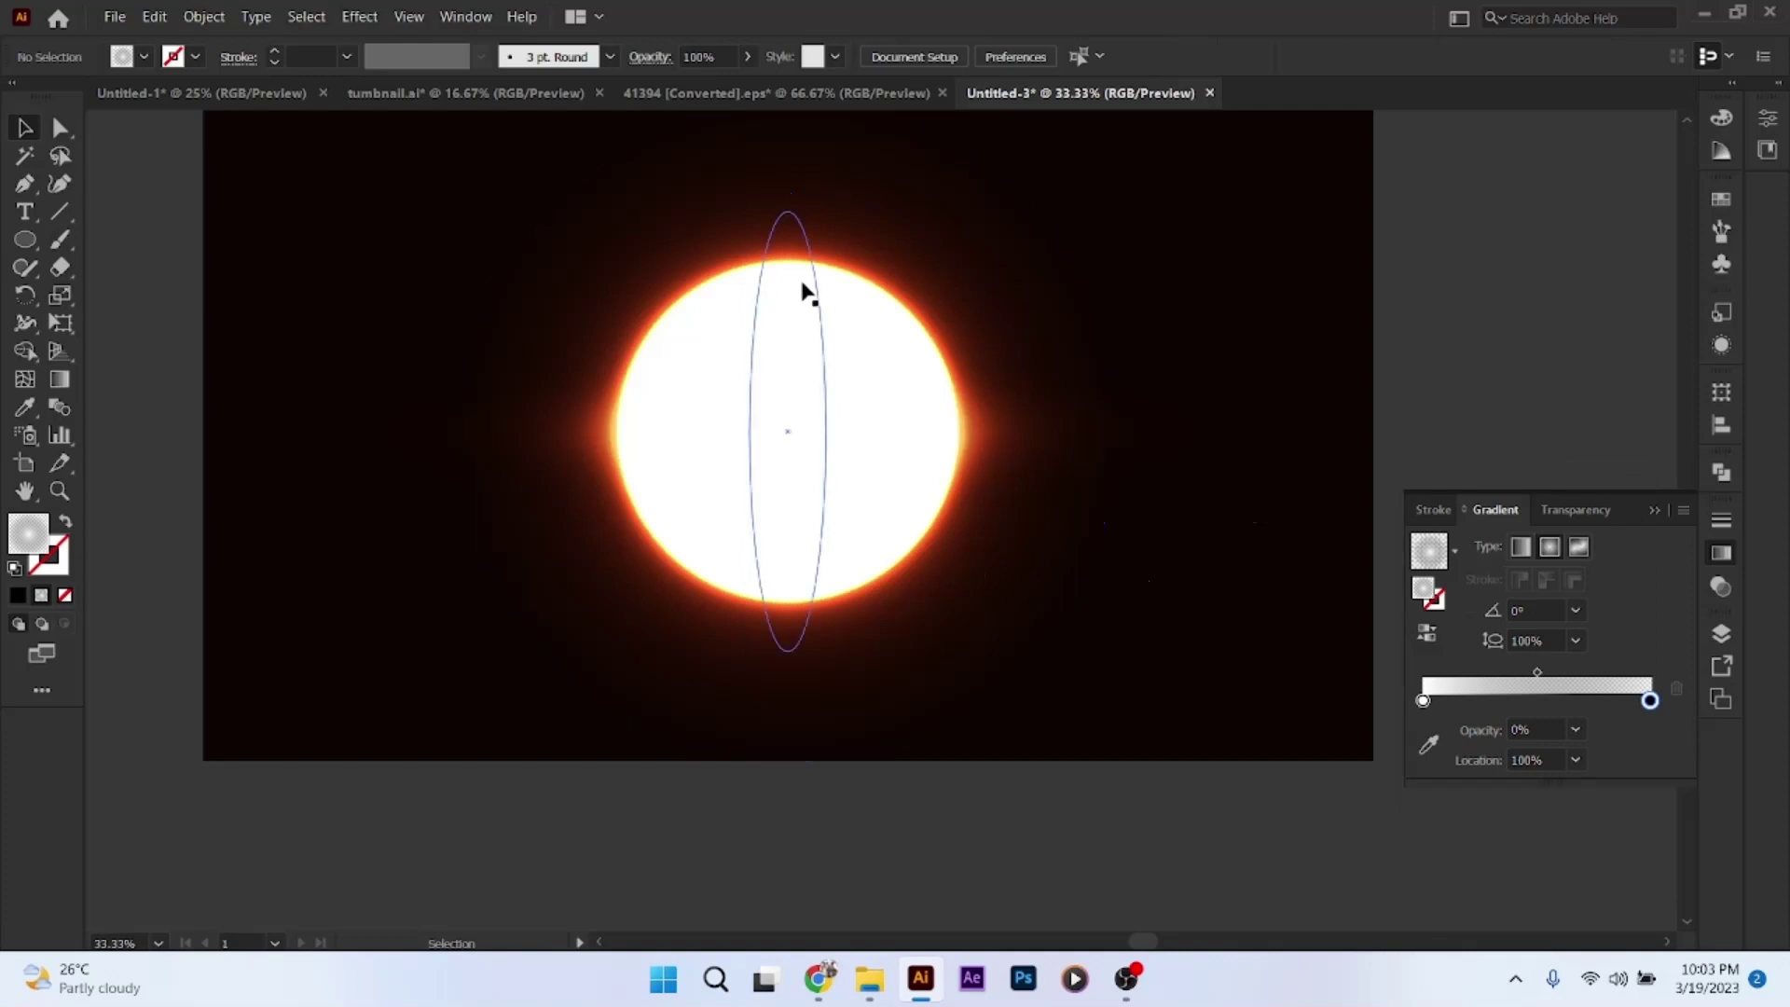
Stretch the vertical streak taller about its centre with an Alt-drag of its top handle
click(797, 248)
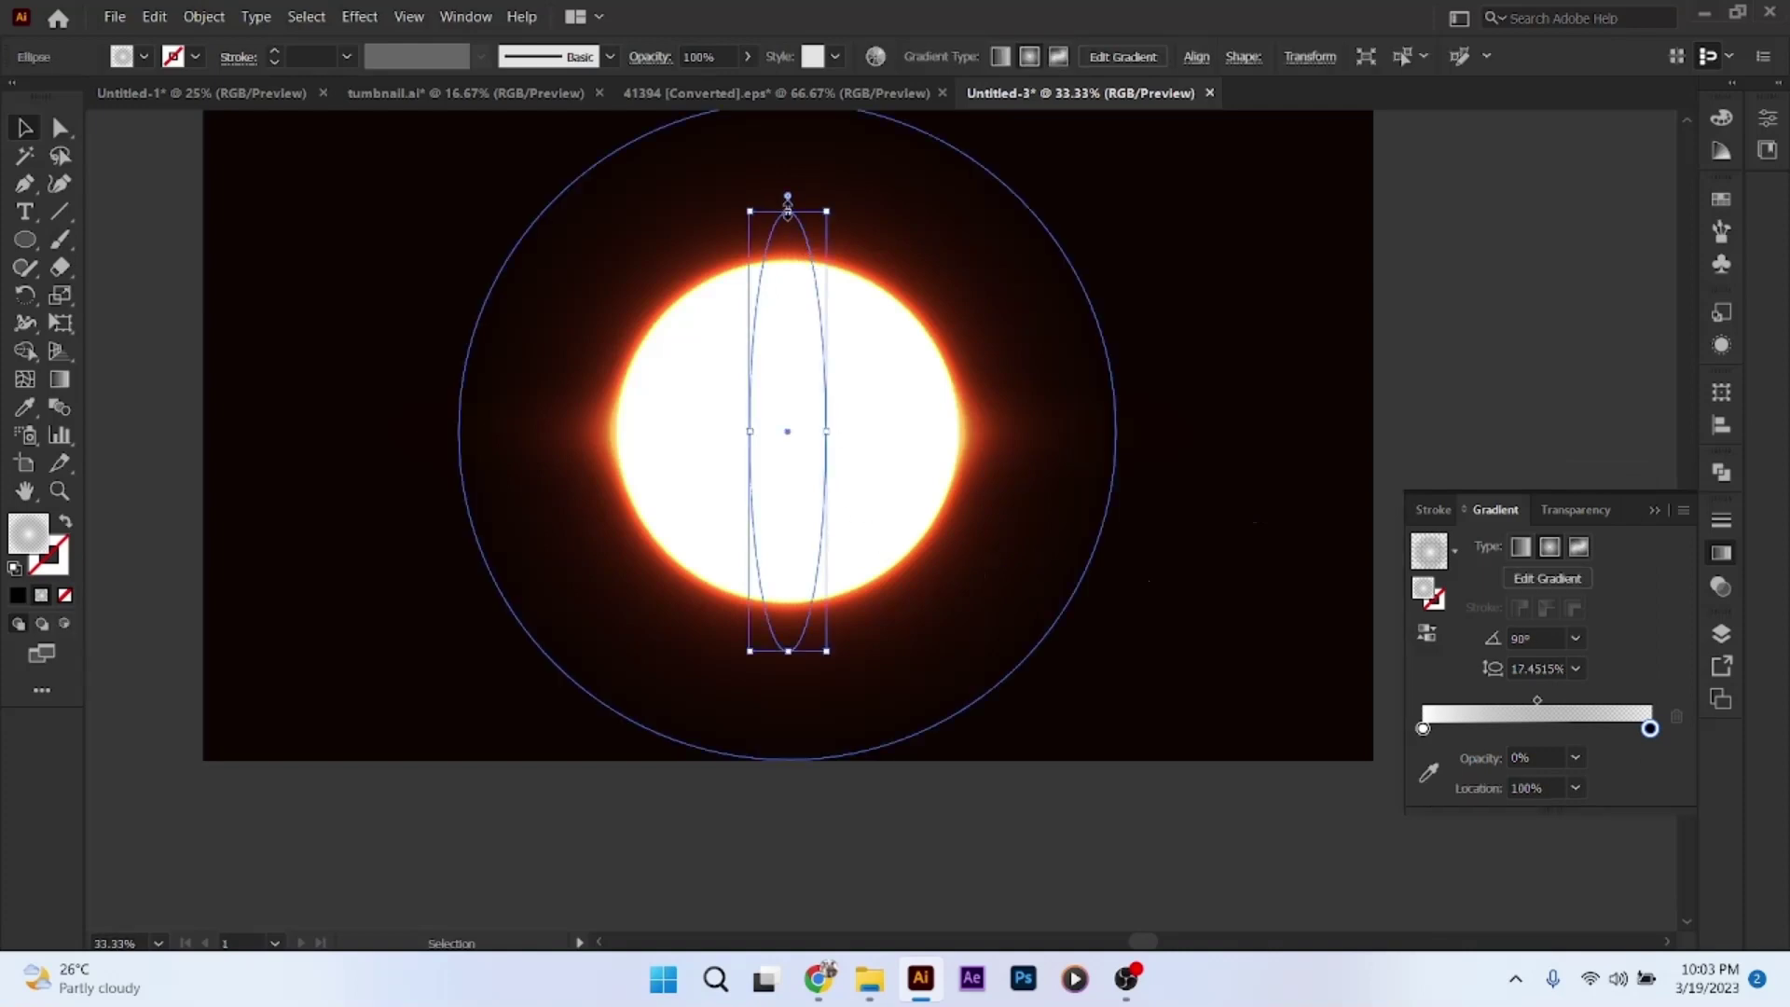
drag(787, 211, 793, 141)
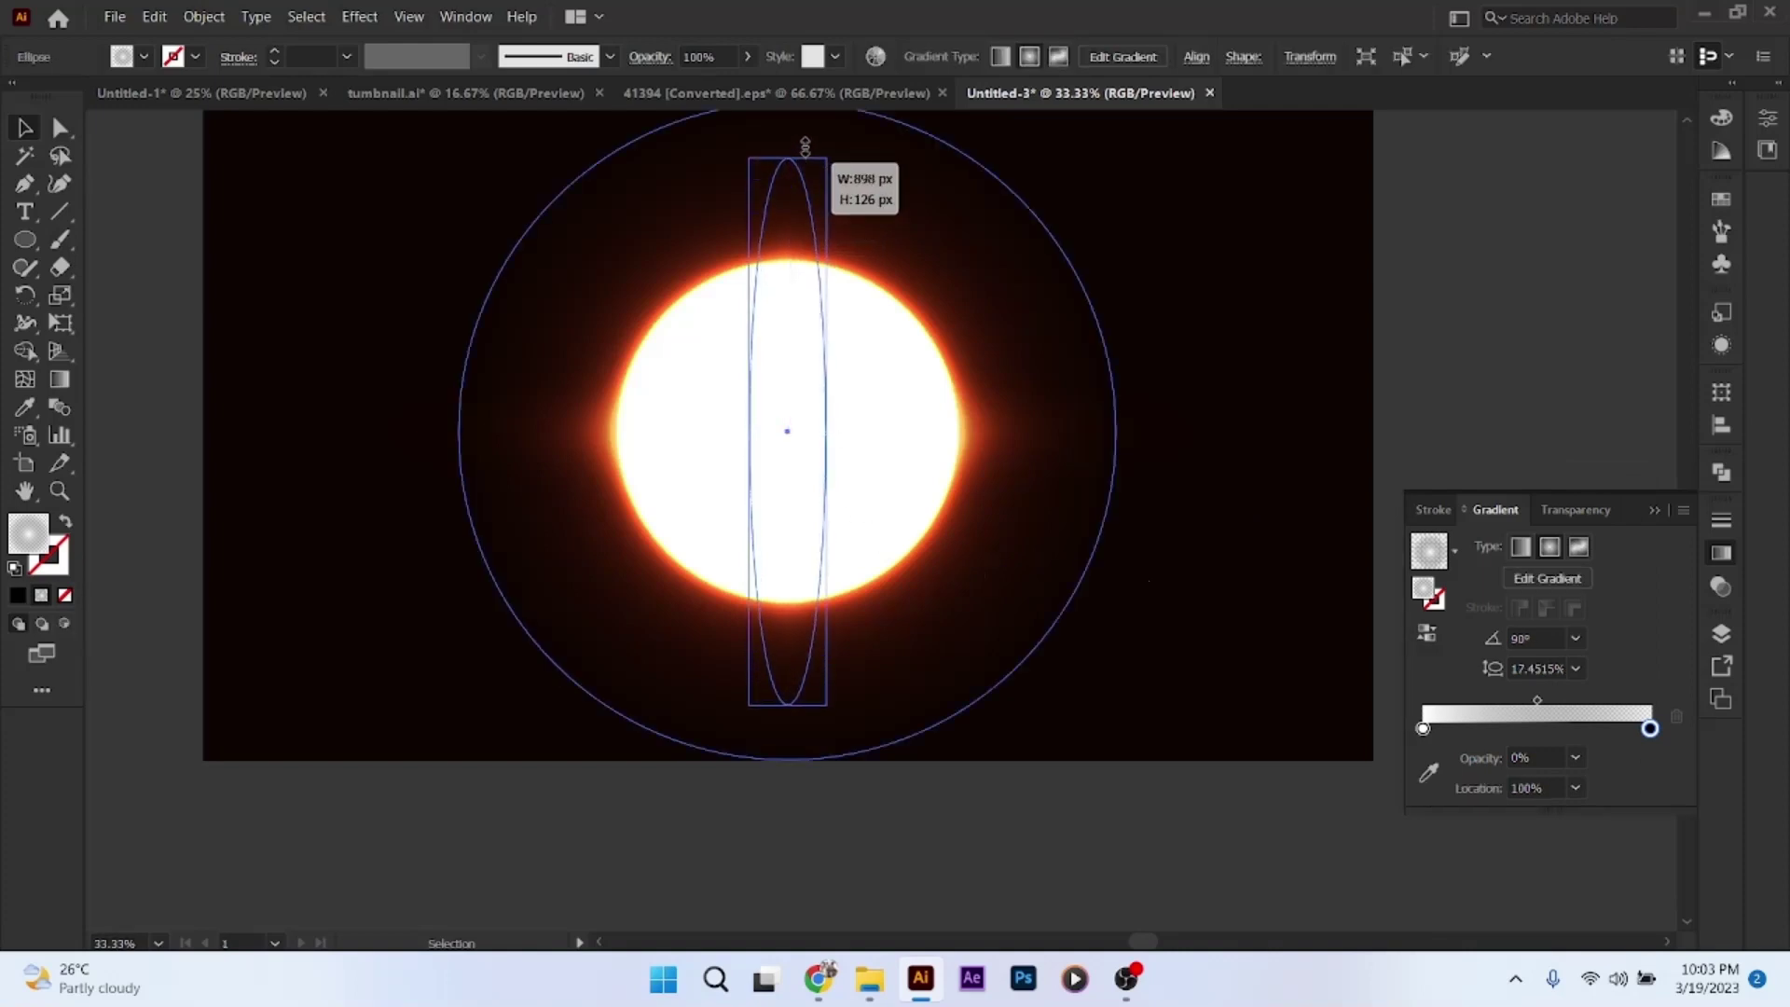
click(1051, 547)
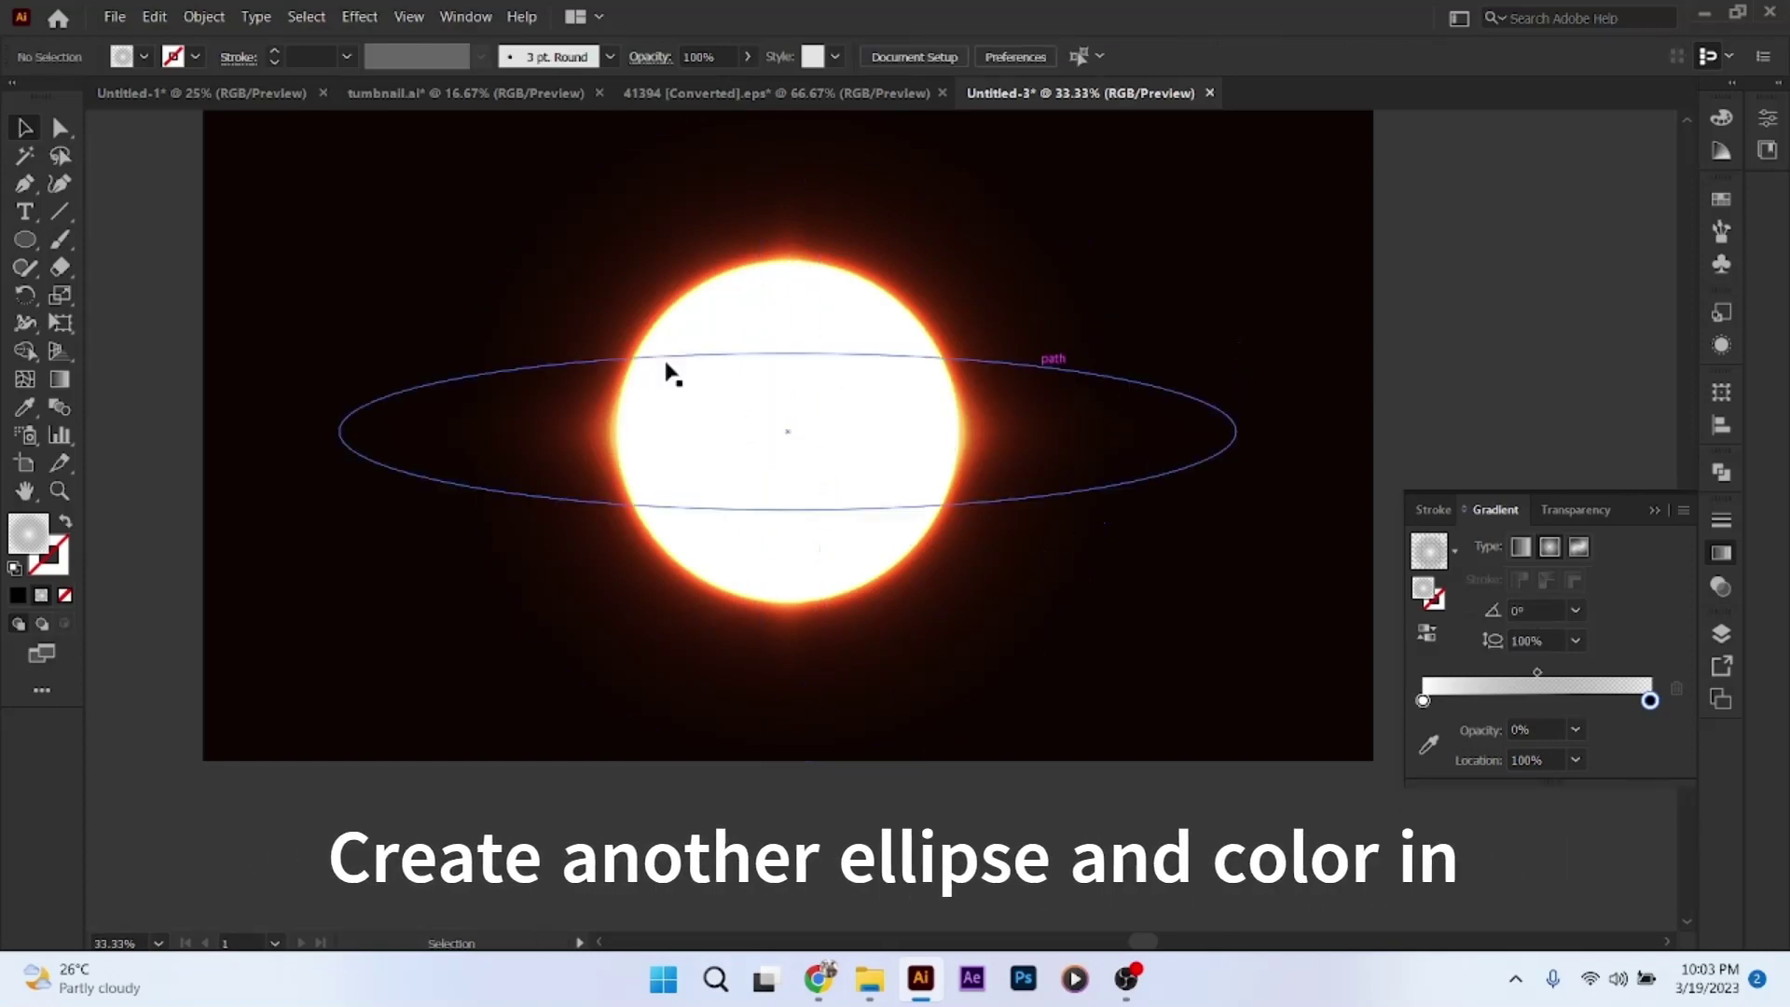
Draw a 555 × 555 px circle with the Ellipse Tool and fill it solid black
click(38, 245)
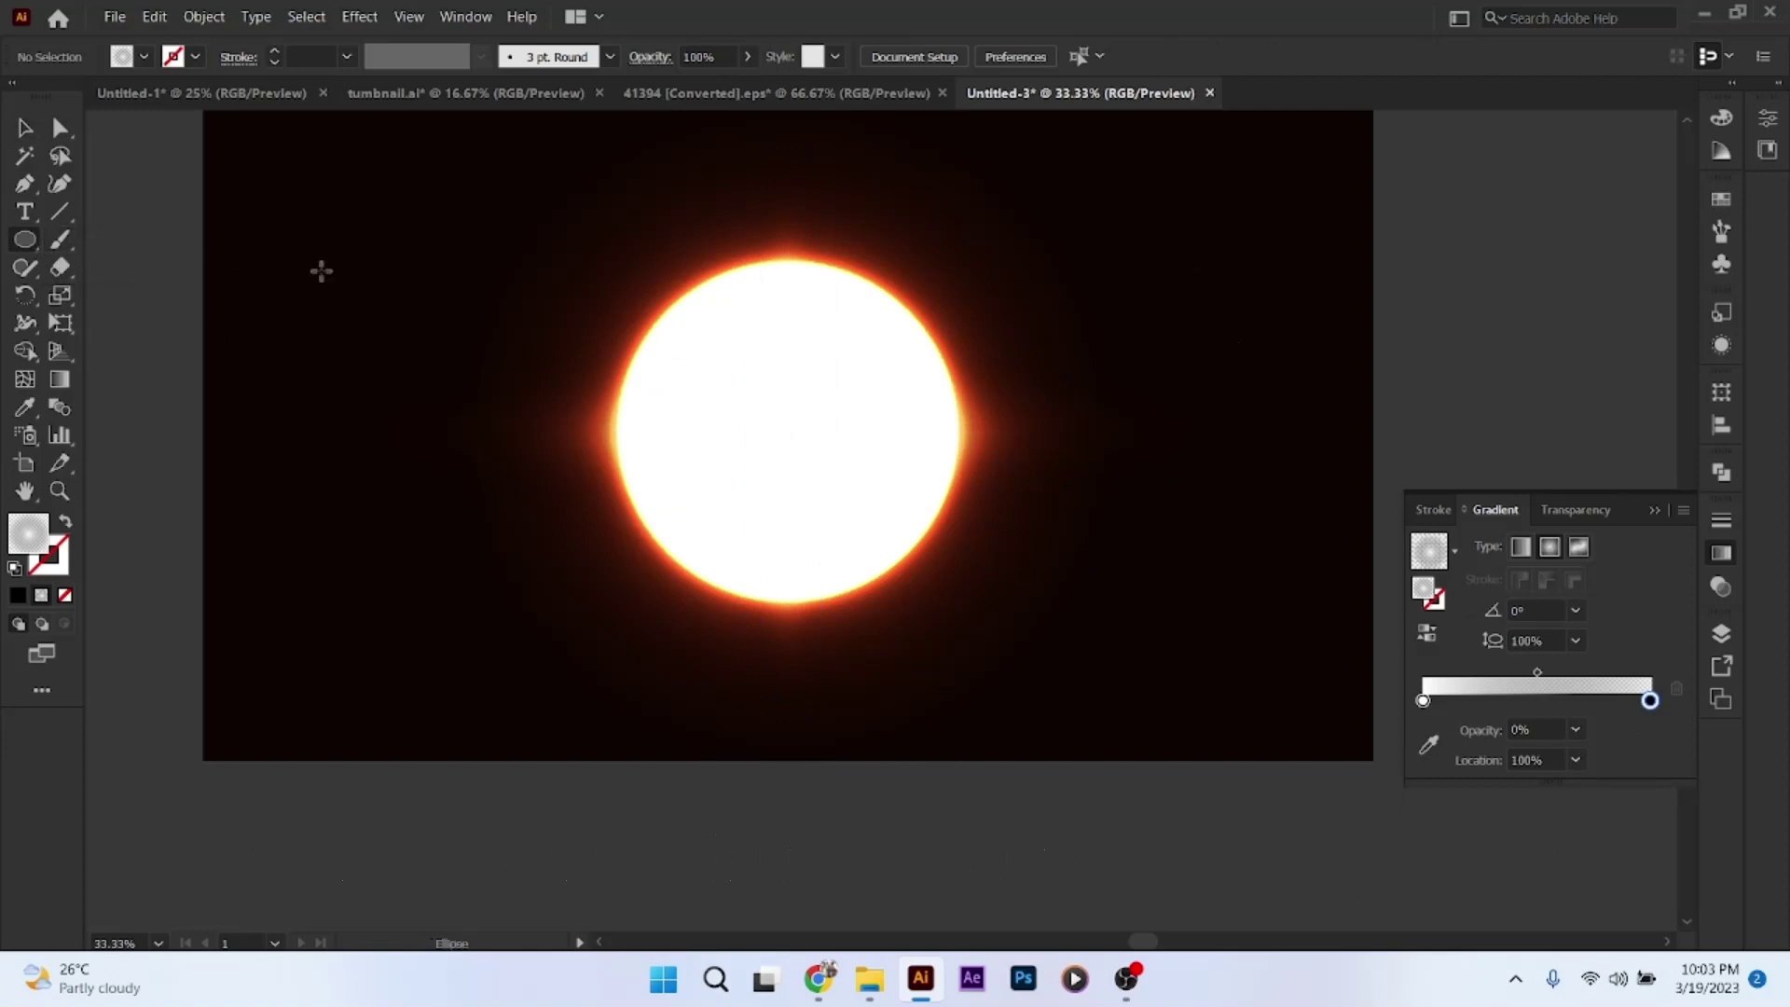
click(740, 334)
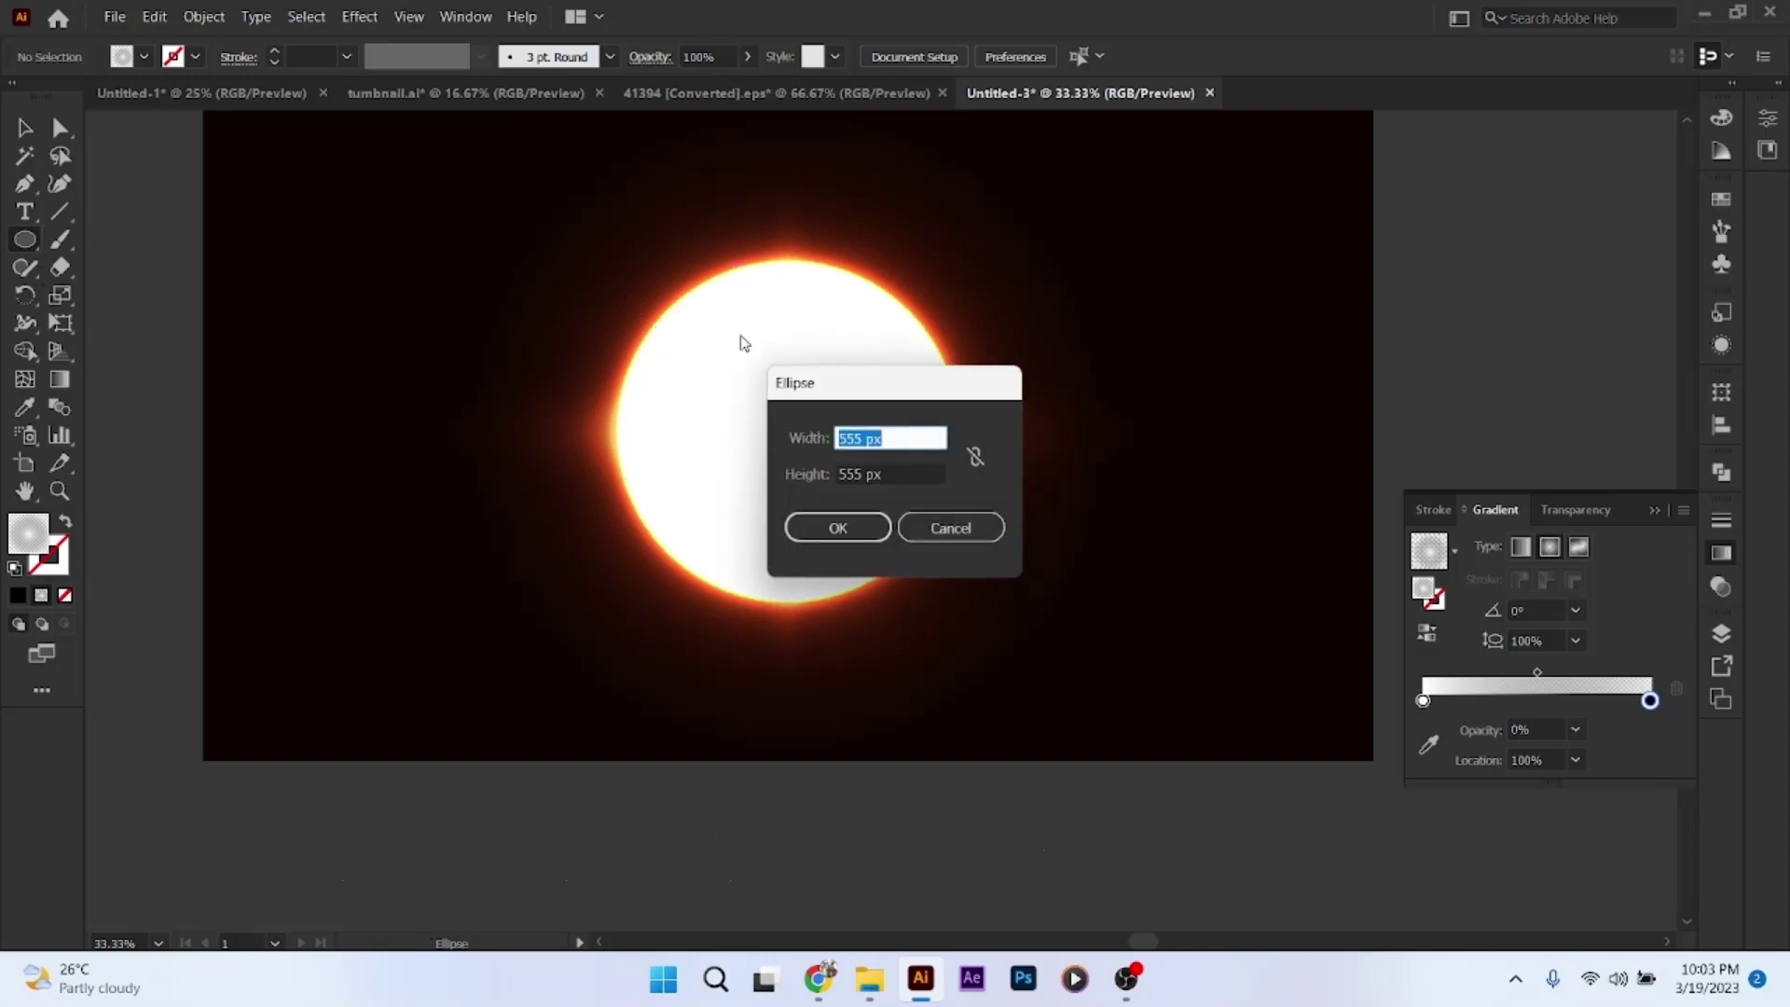
click(878, 533)
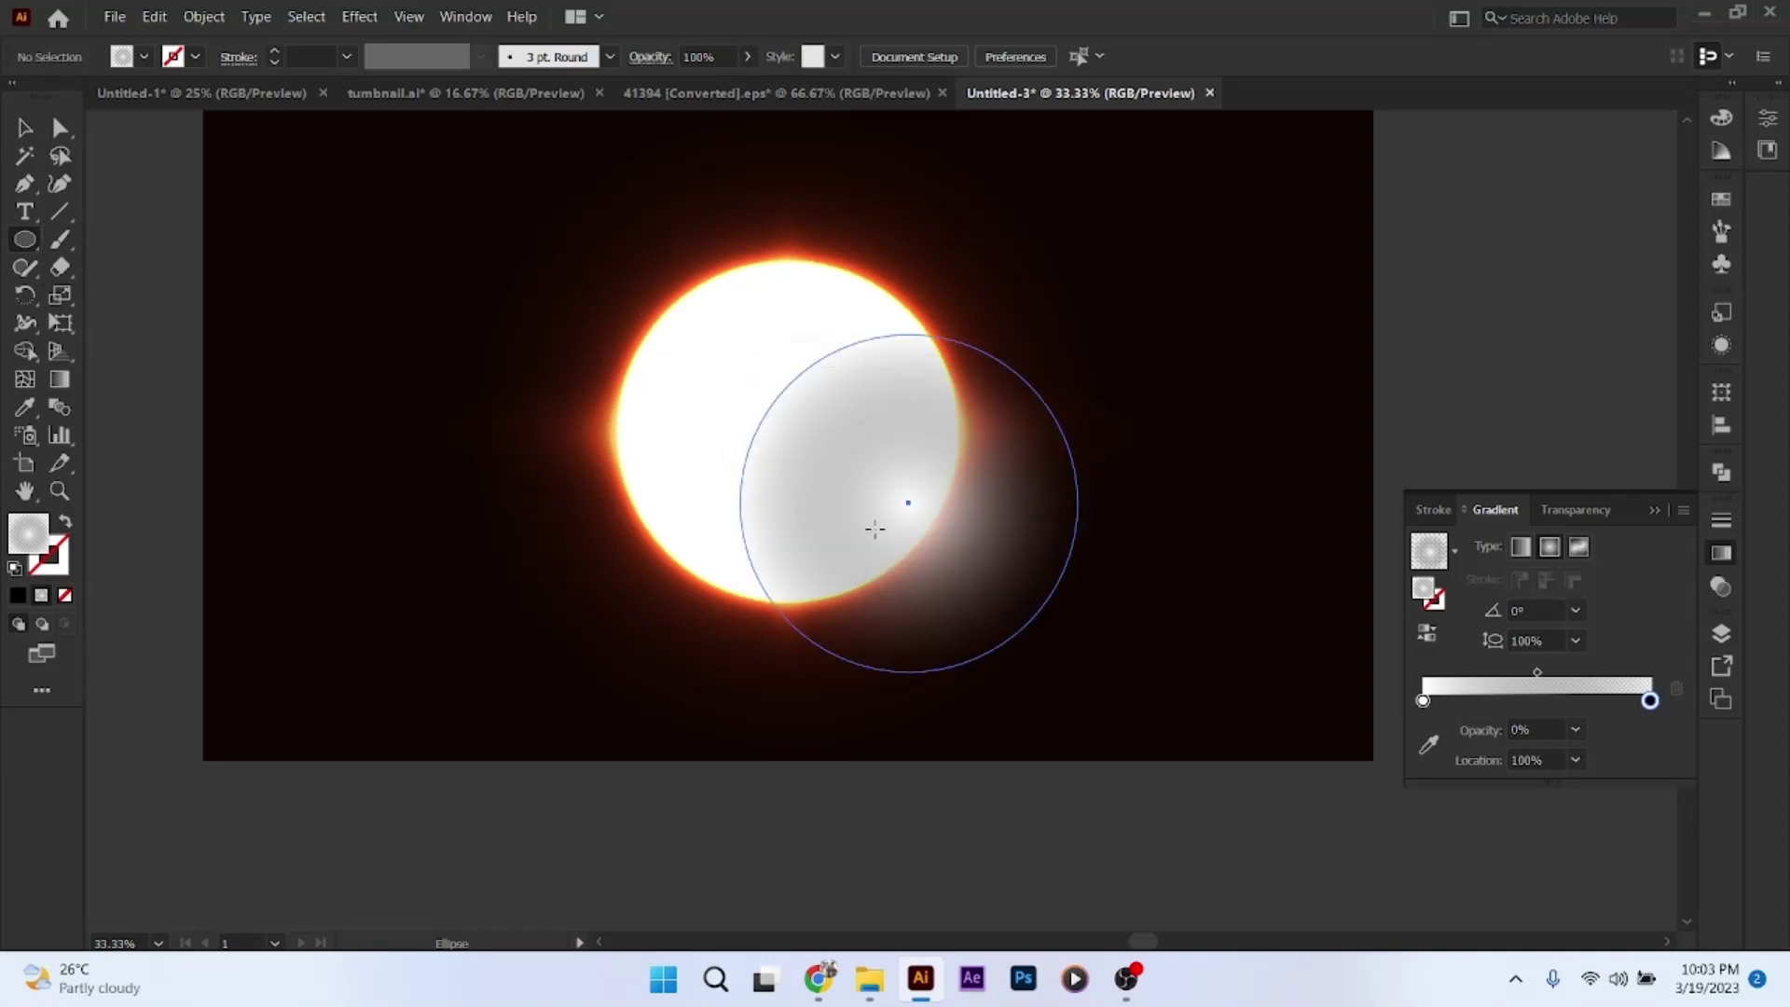
click(17, 595)
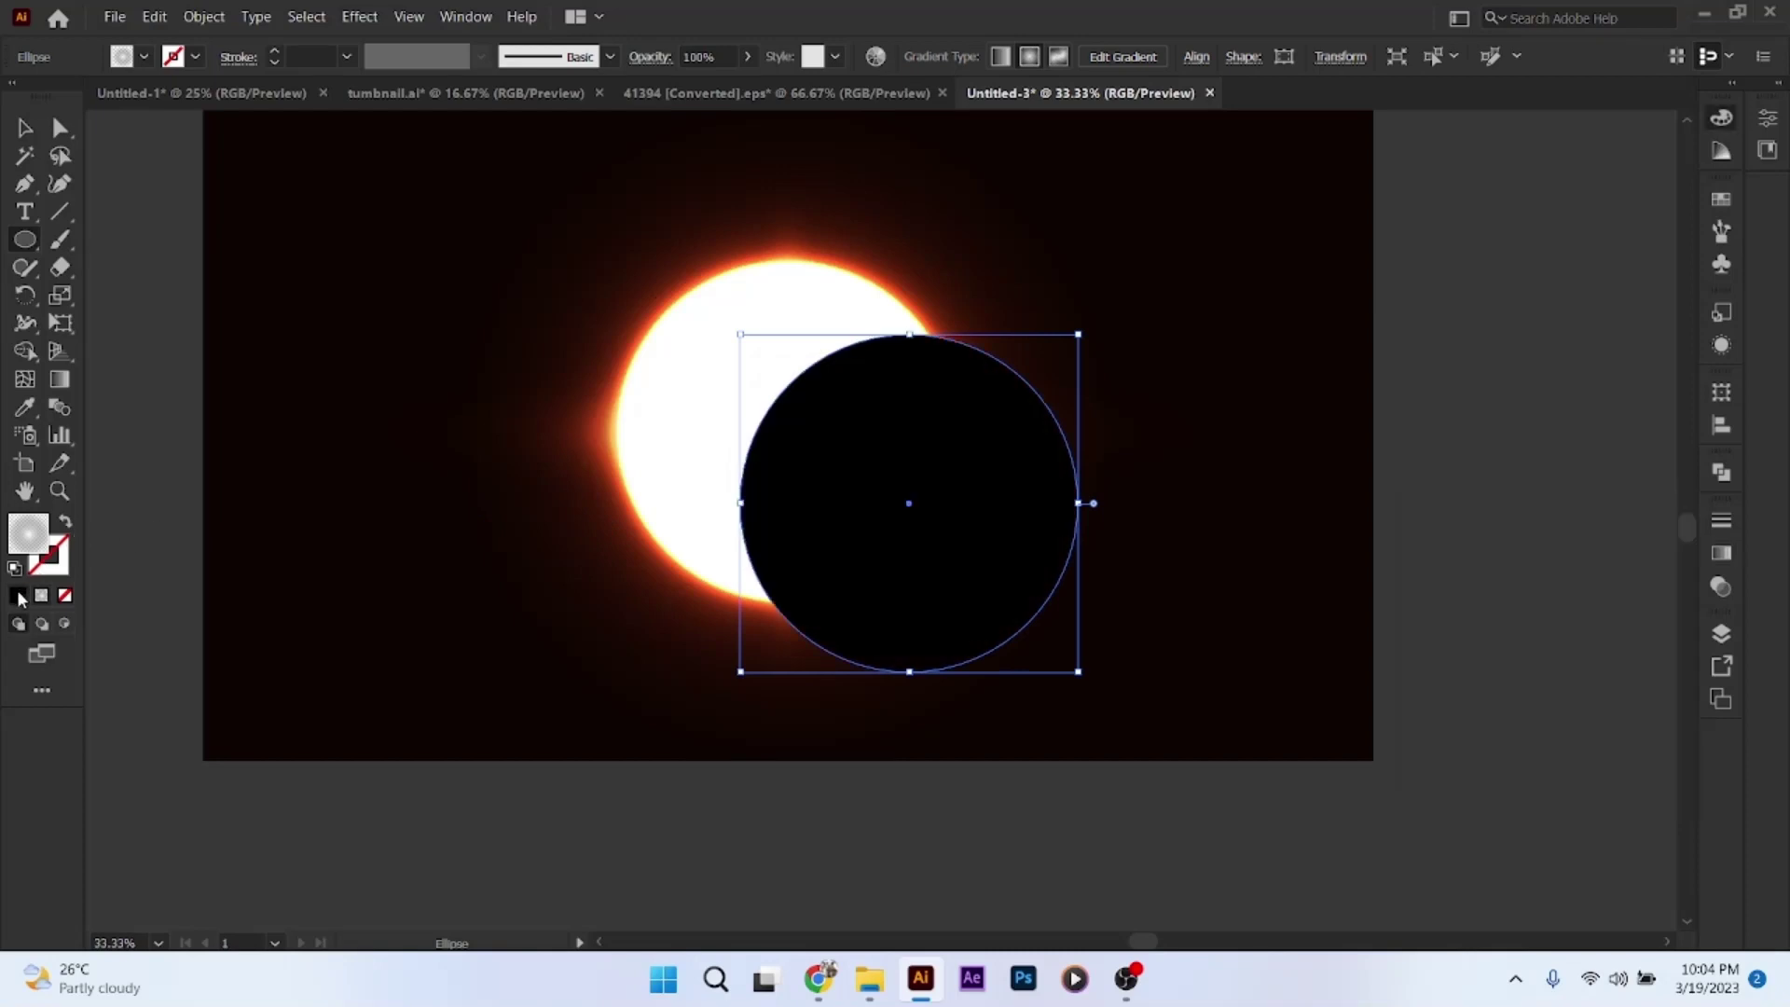
Align the black circle to the artboard's horizontal and vertical centre
click(25, 130)
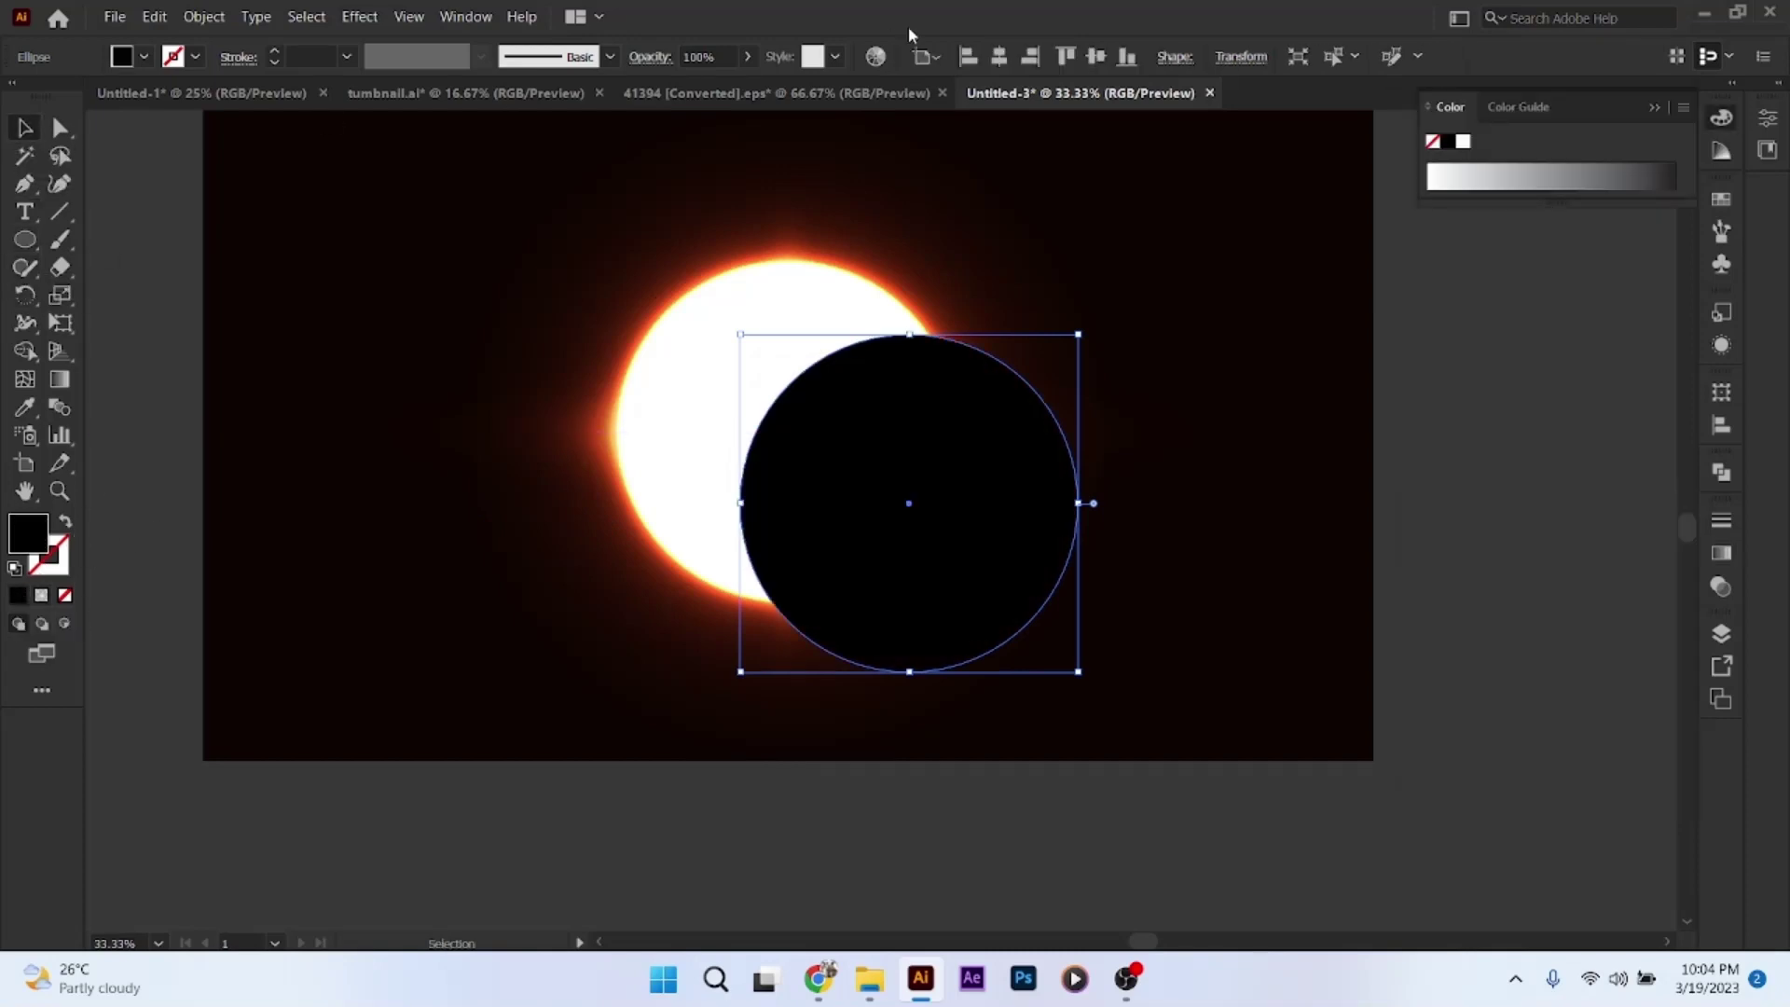
click(998, 56)
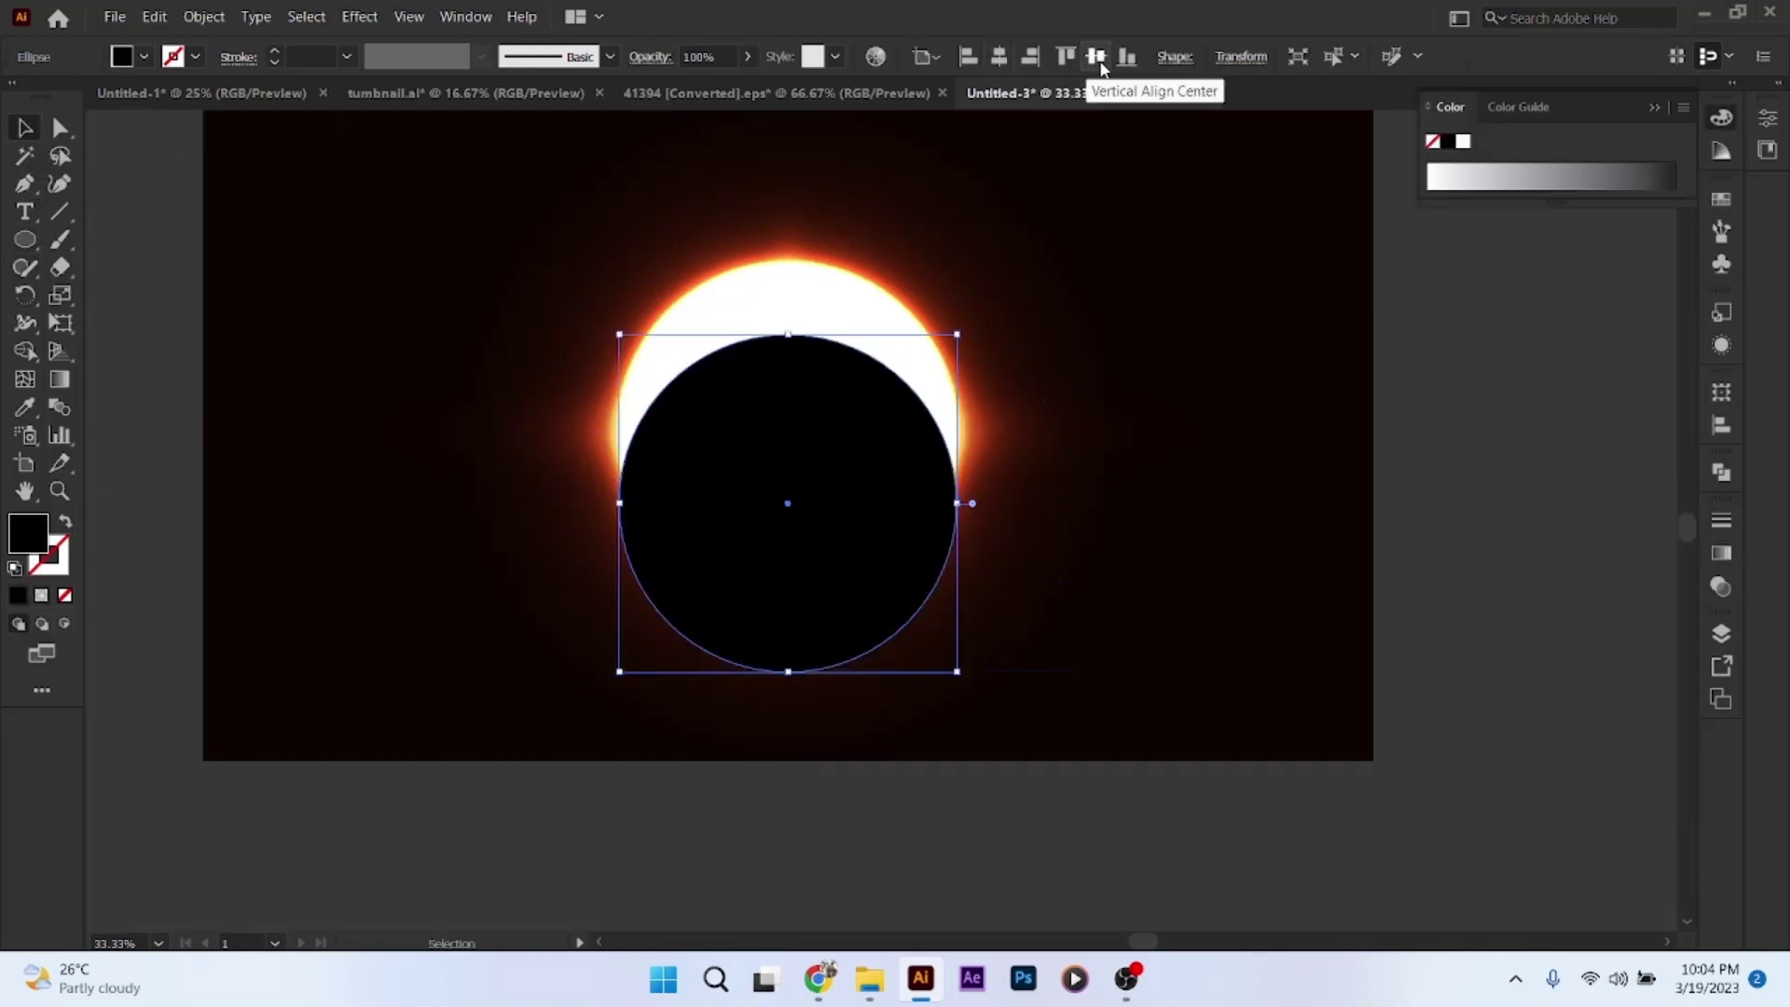
click(1096, 56)
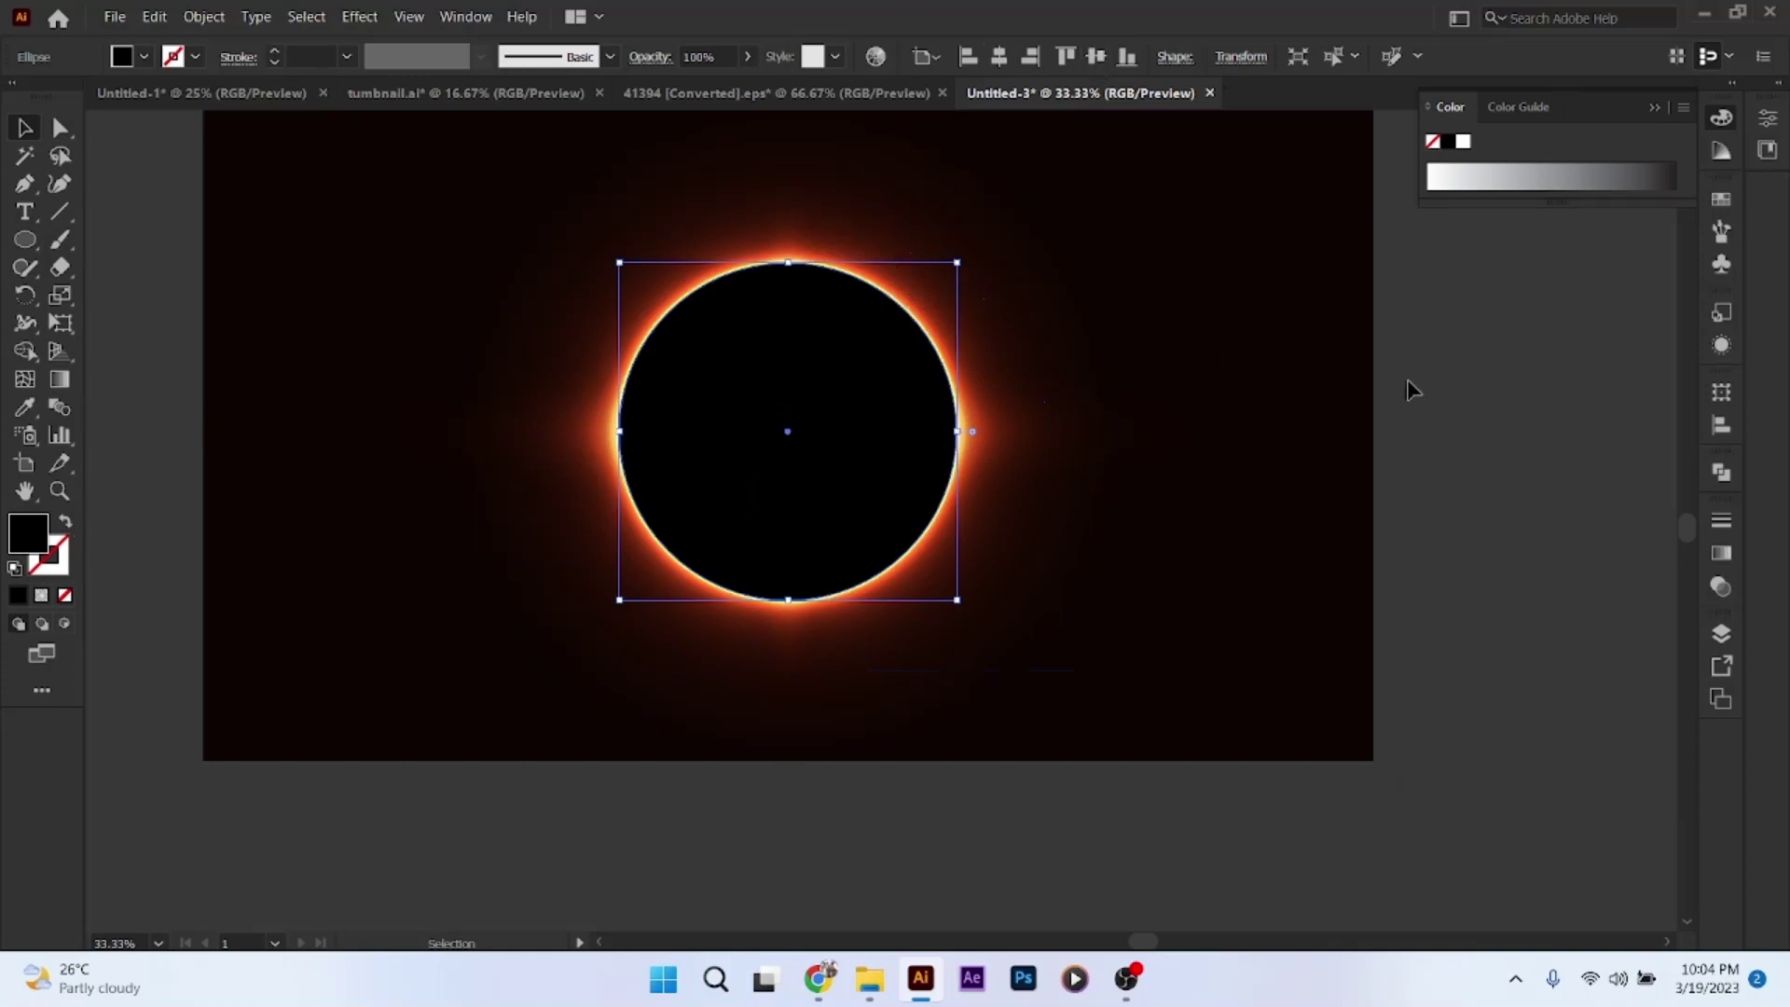
click(1249, 431)
Shrink the black circle slightly and recentre it, leaving a thin glowing ring
click(873, 447)
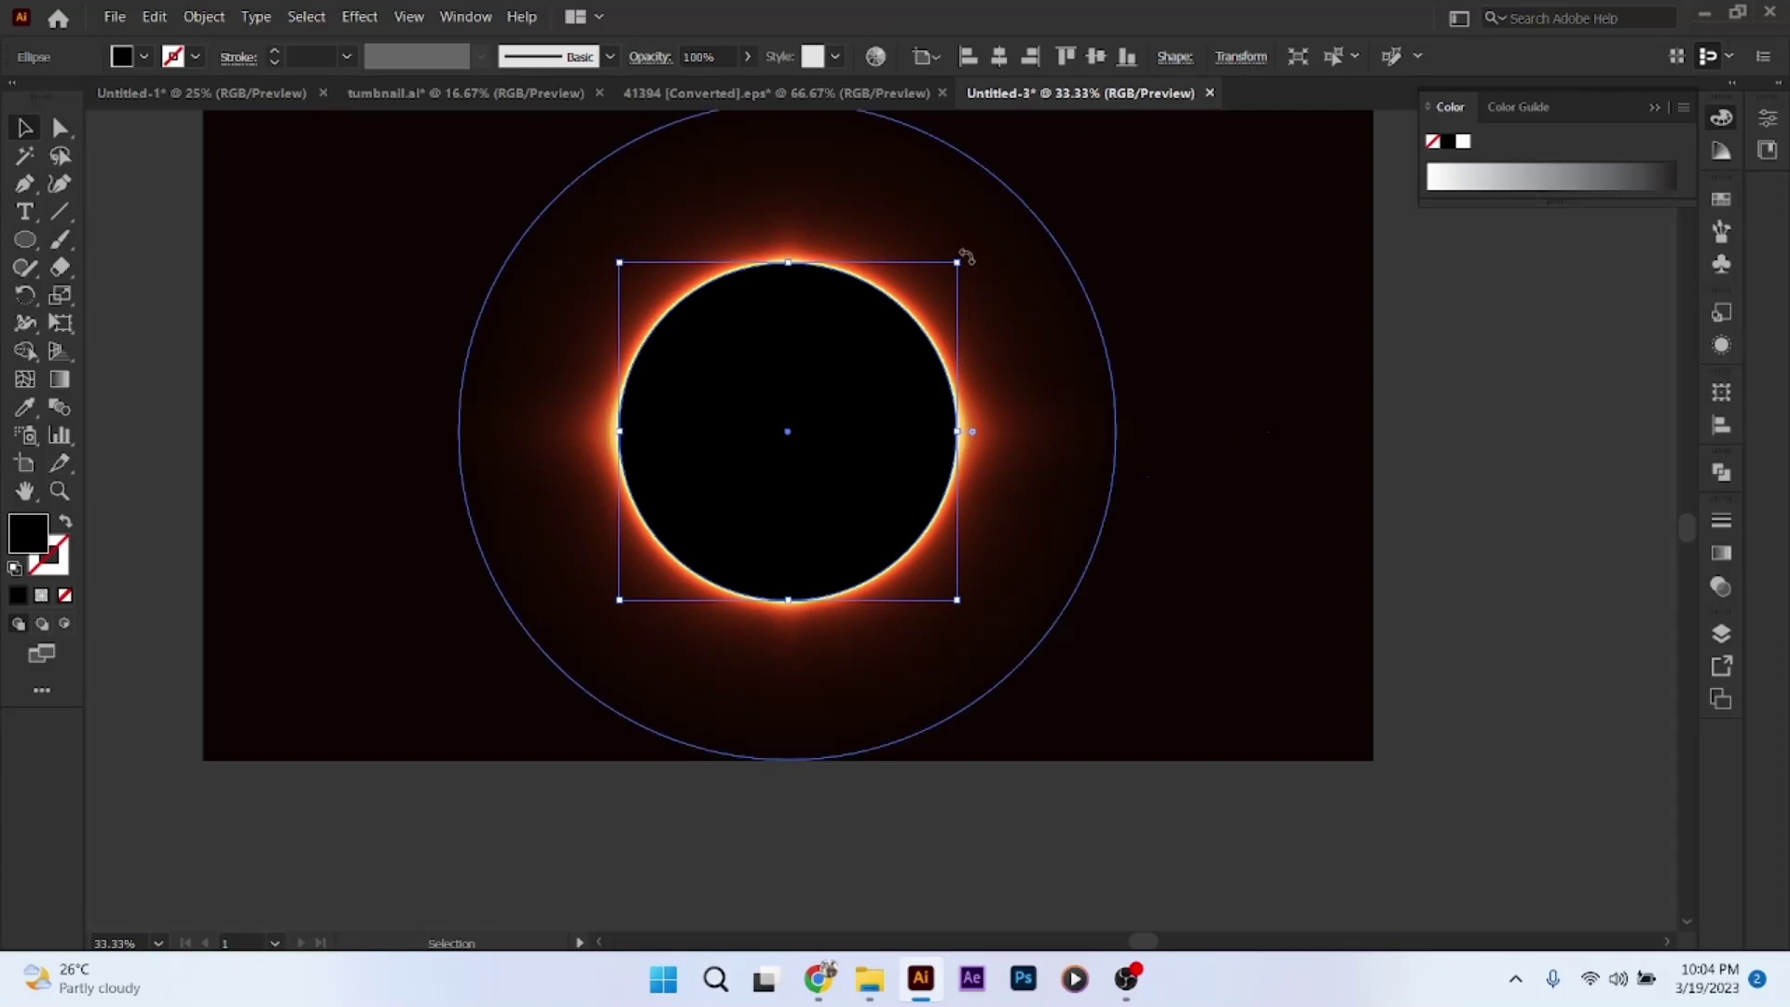
drag(960, 264, 948, 272)
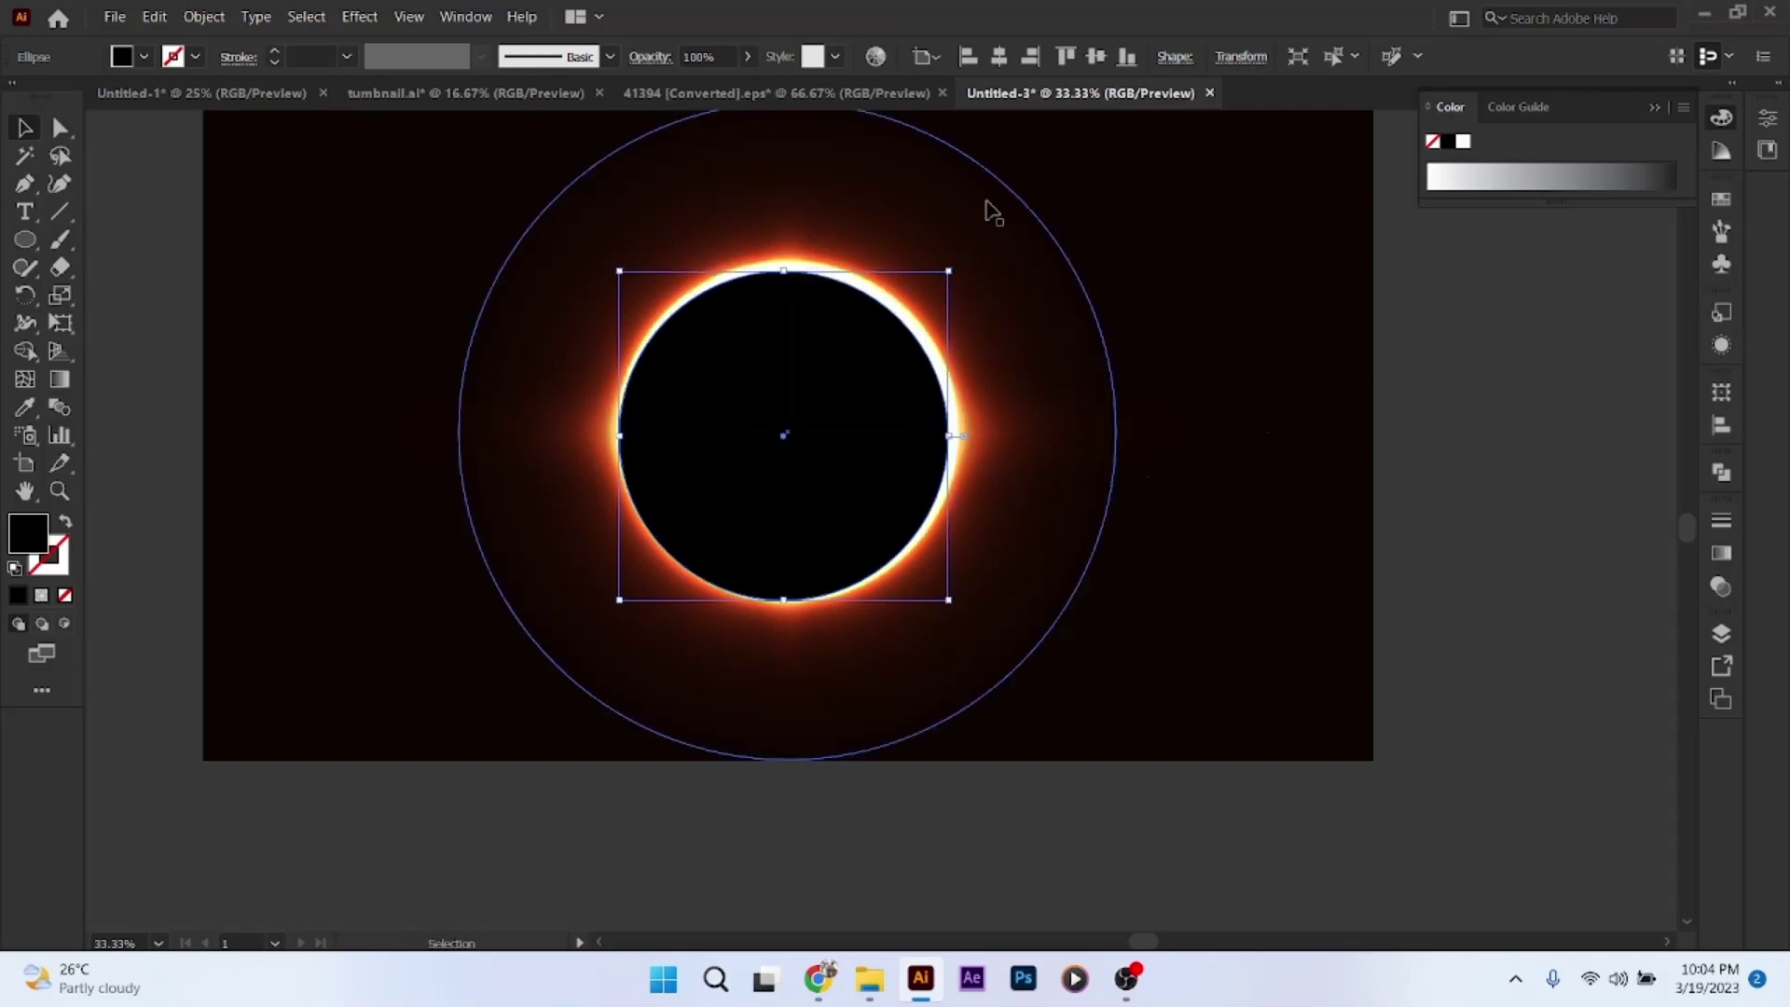
click(1009, 58)
click(1096, 56)
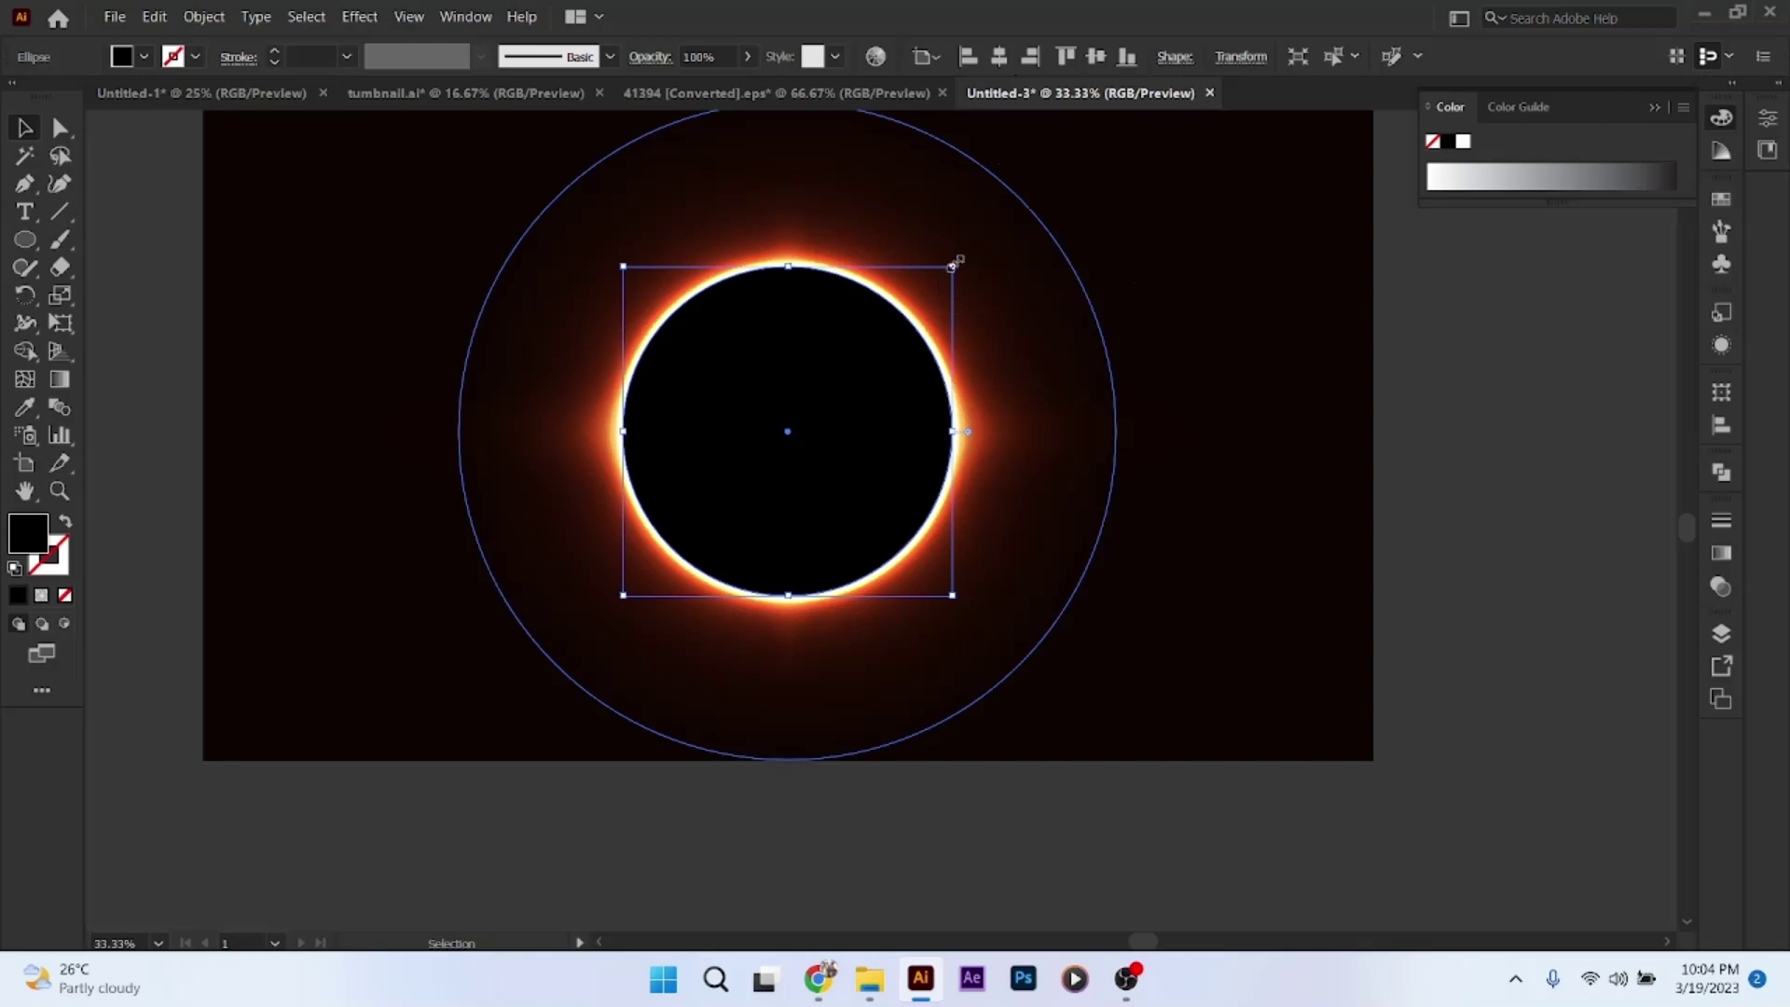
click(1228, 296)
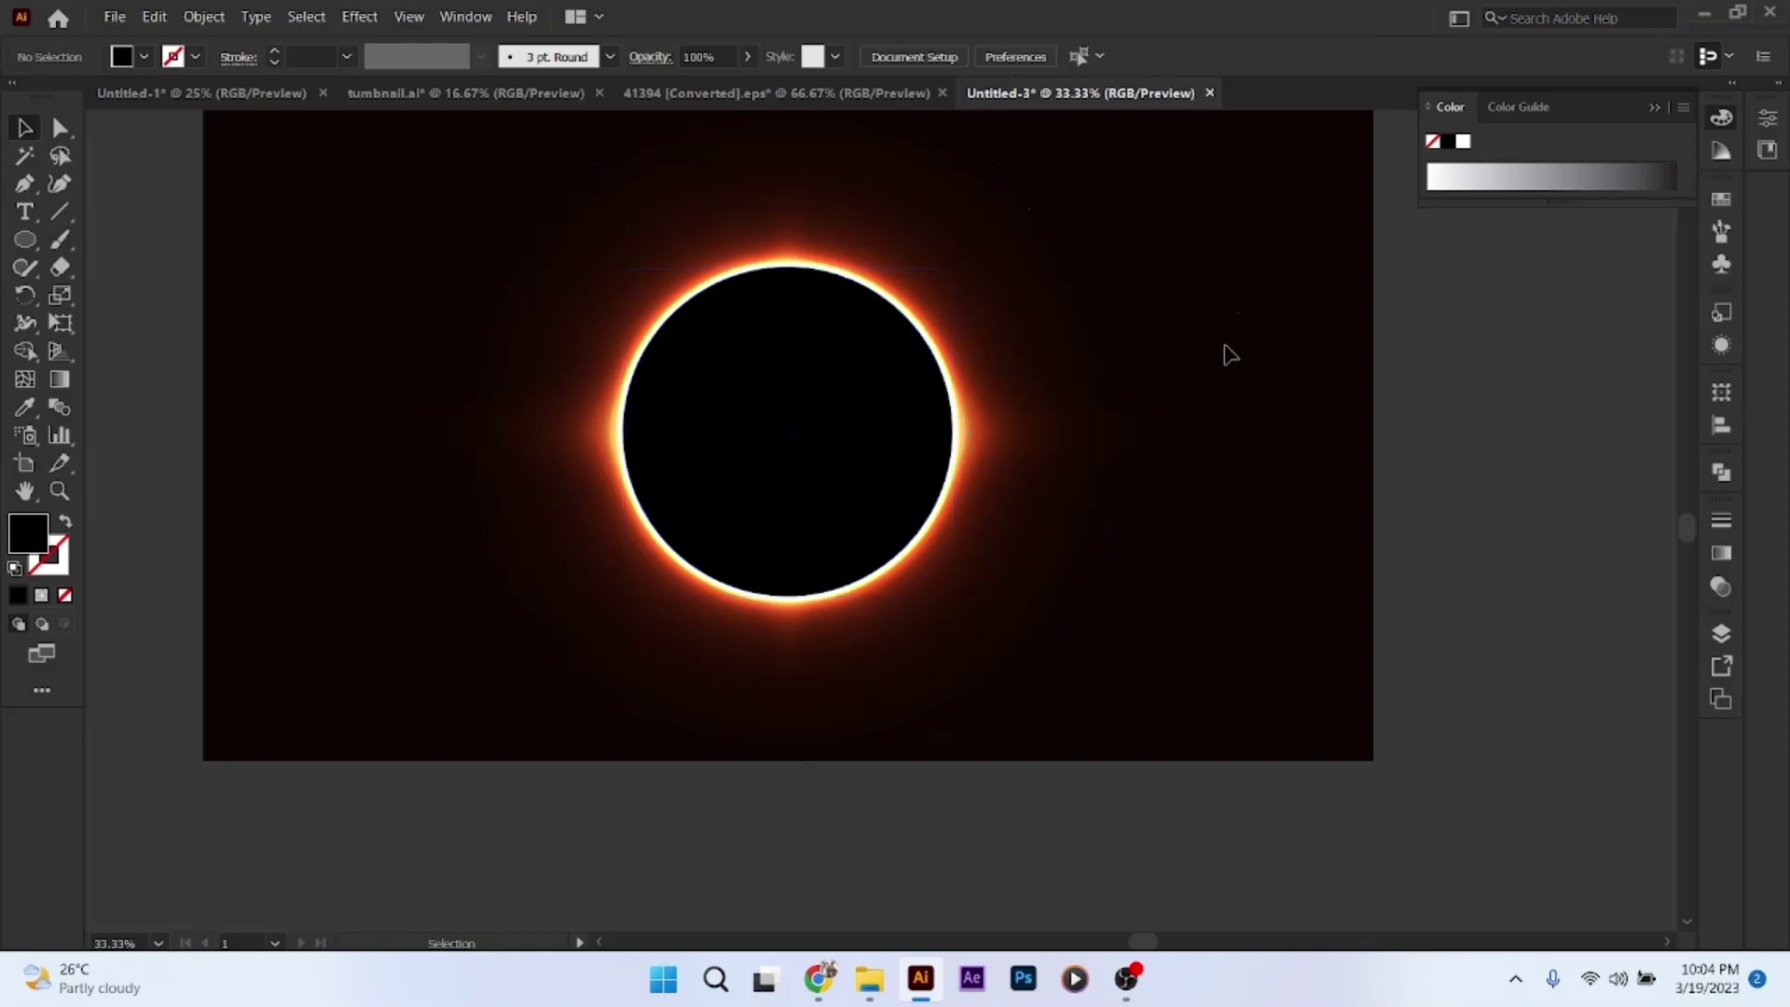